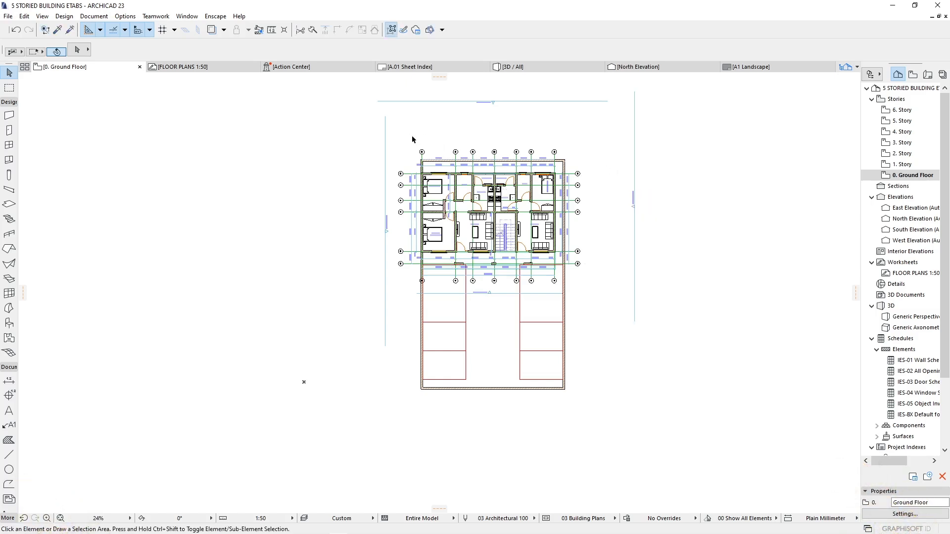
left_click(412, 137)
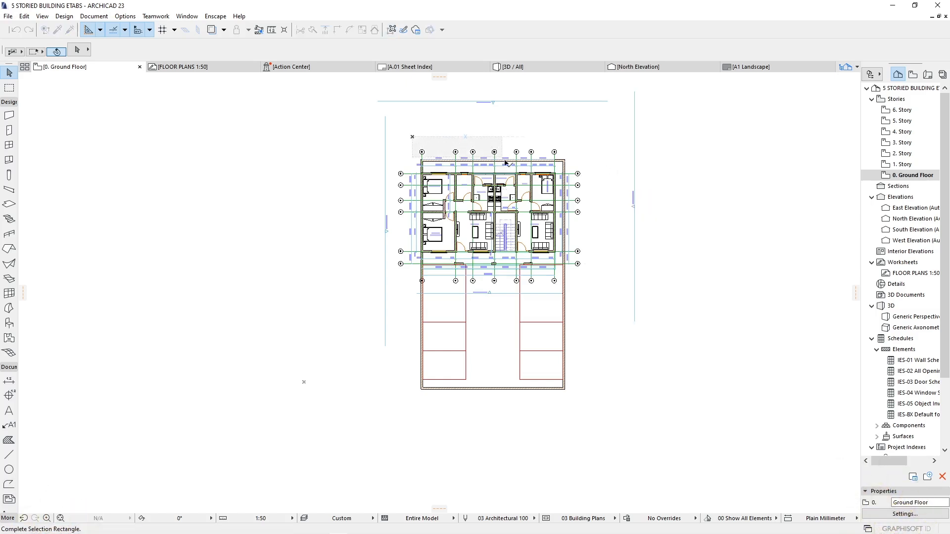
left_click(608, 284)
key("Escape")
left_click(511, 318)
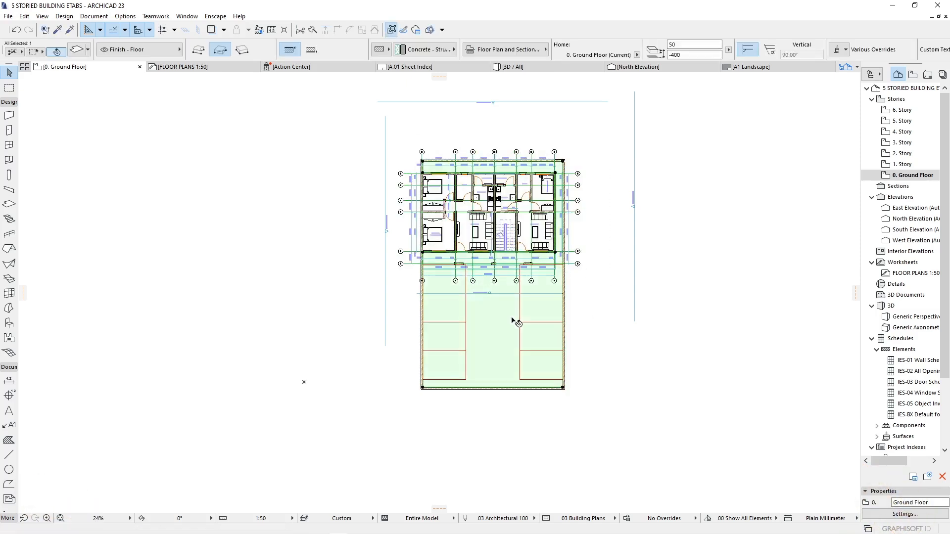
left_click(600, 300)
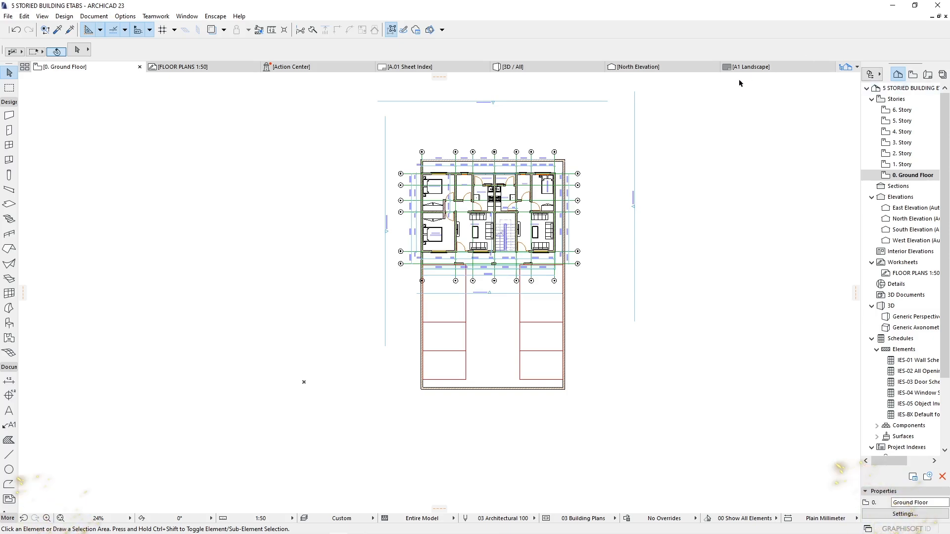
Open the 3D view of the building and examine its front facade, balconies, windows and staircase up close
mouse_move(520, 73)
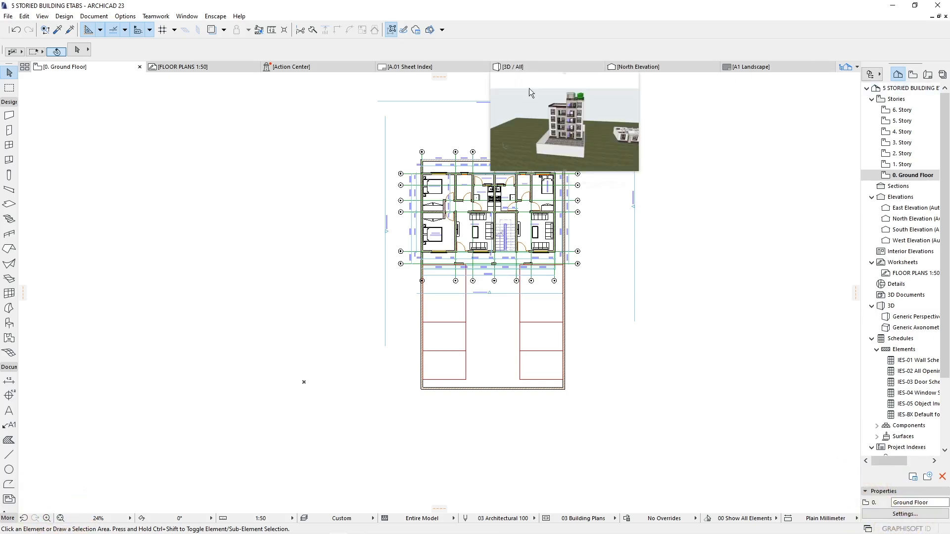
scroll(468, 171, "up", 5)
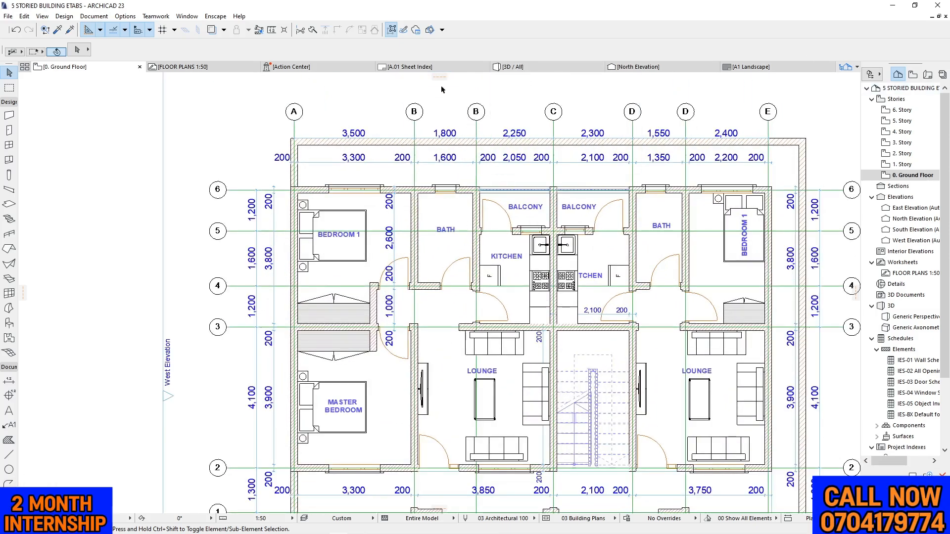
left_click(511, 67)
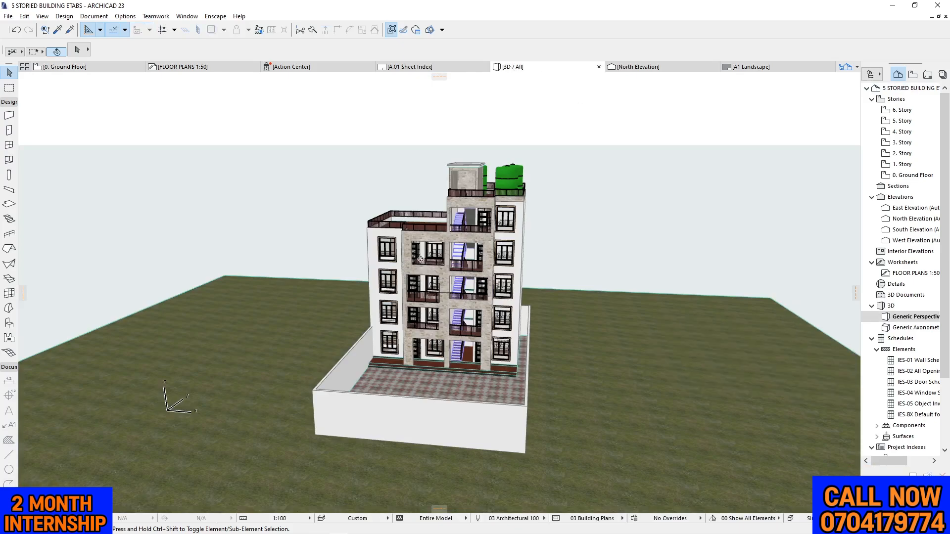
scroll(431, 257, "up", 6)
scroll(460, 243, "down", 8)
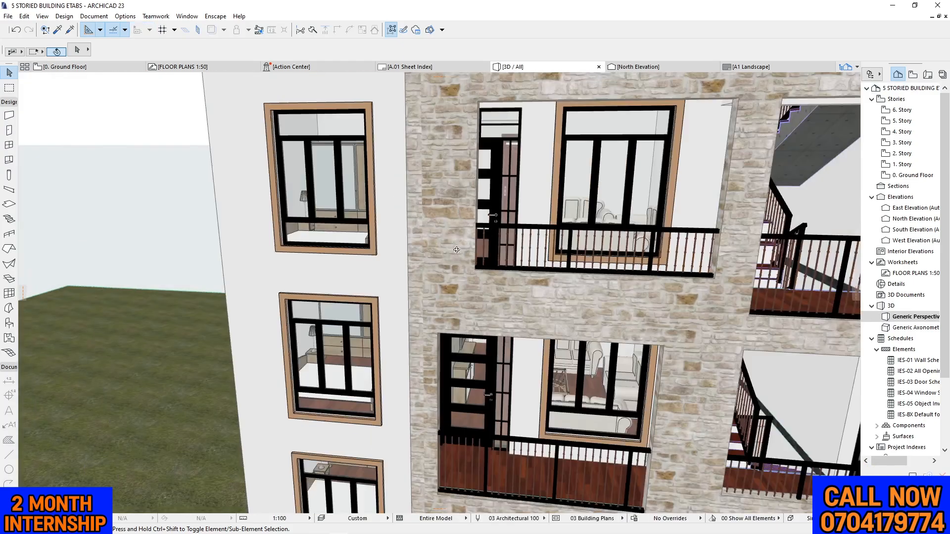
scroll(453, 217, "down", 4)
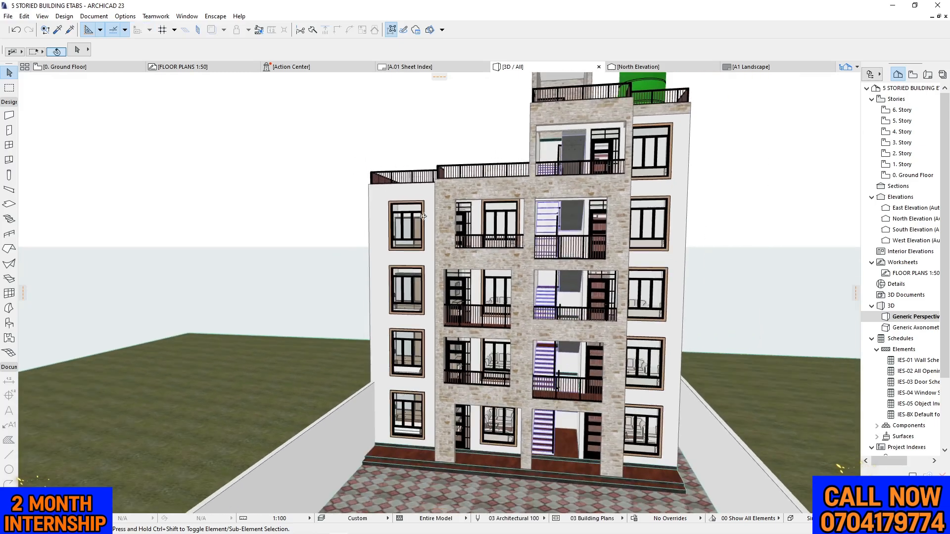
scroll(513, 320, "up", 8)
scroll(513, 321, "down", 5)
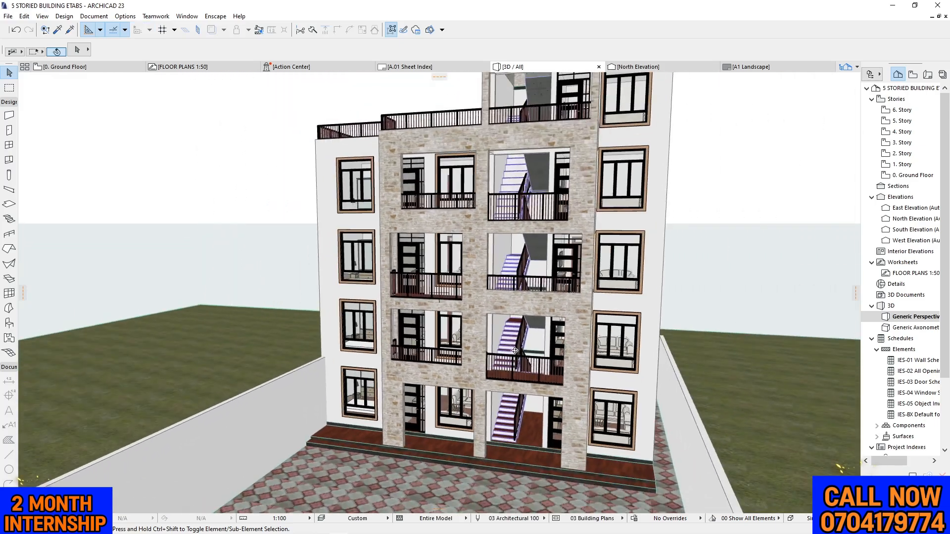
middle_click_drag(515, 350, 539, 348, "shift")
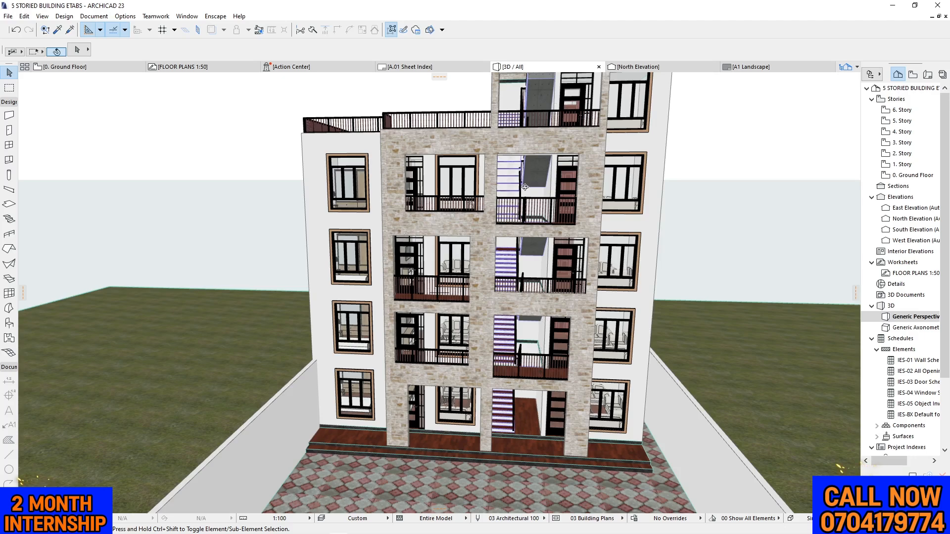
scroll(566, 98, "down", 5)
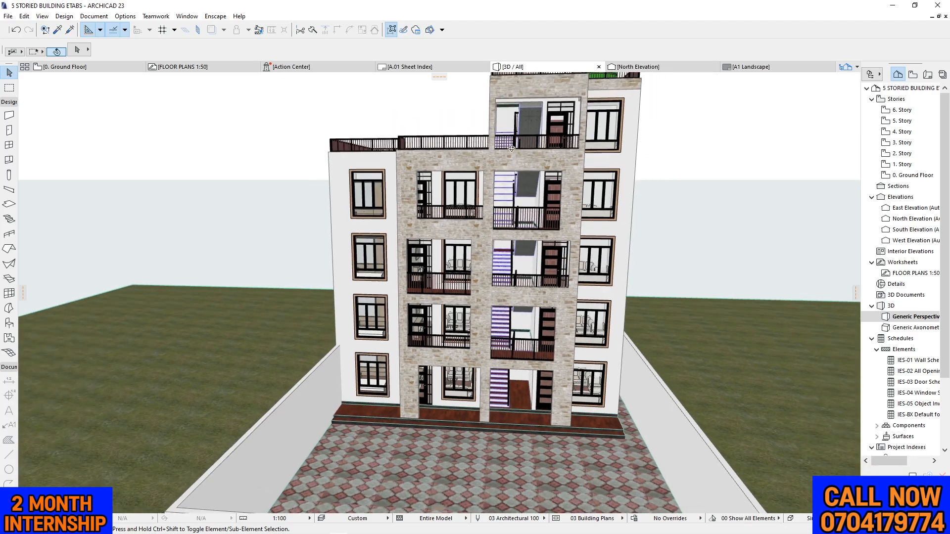
scroll(525, 138, "up", 3)
Examine the building from above, covering the roof terrace, stair top and green water tanks
left_click_drag(526, 137, 437, 161)
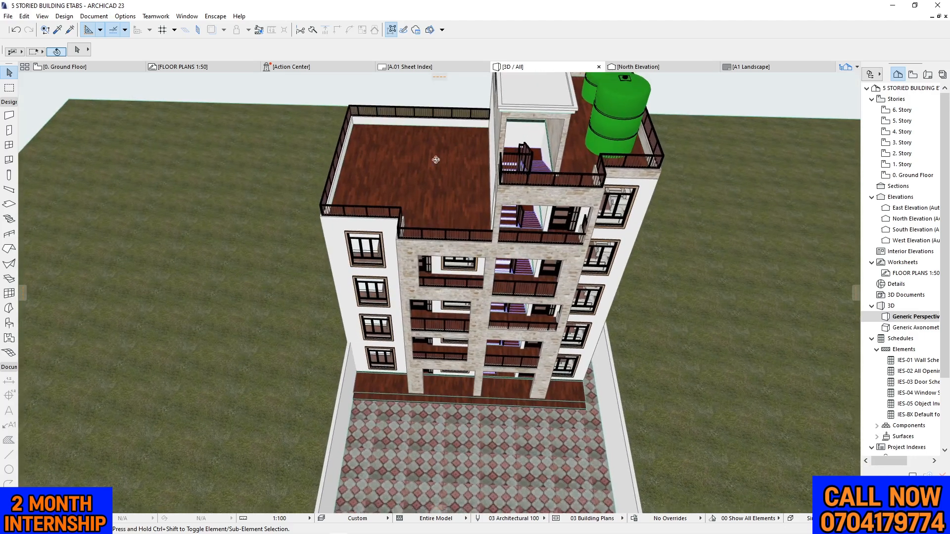
scroll(423, 160, "up", 2)
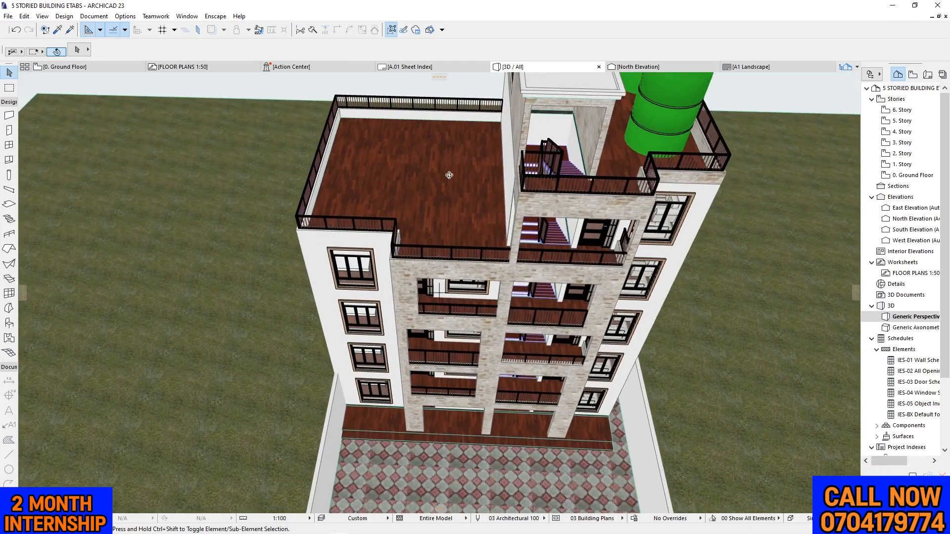
left_click_drag(445, 167, 384, 213)
scroll(533, 132, "up", 3)
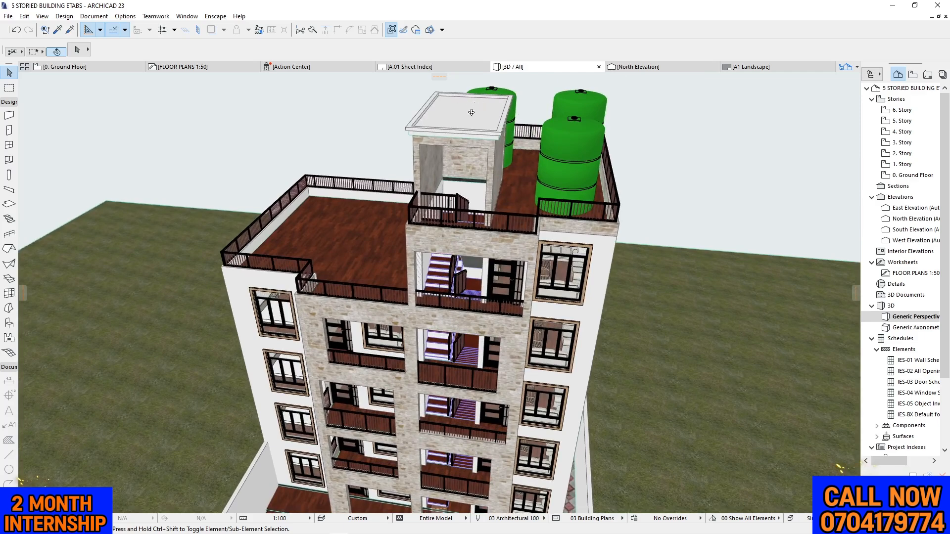
scroll(500, 127, "down", 3)
left_click_drag(499, 127, 516, 221)
Look over the ground floor plan and examine the upper floor plans and elevations in the FLOOR PLANS 1:50 worksheet
left_click(72, 66)
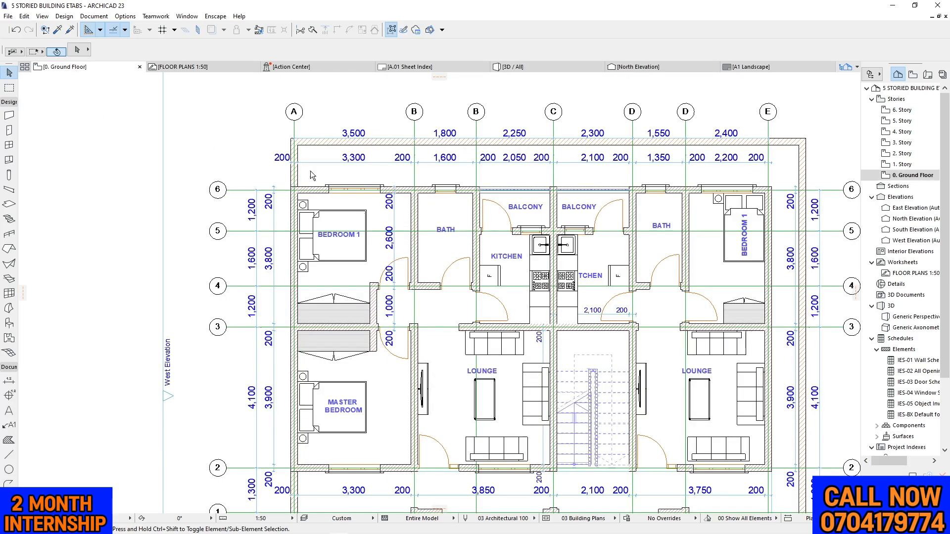
scroll(319, 203, "down", 3)
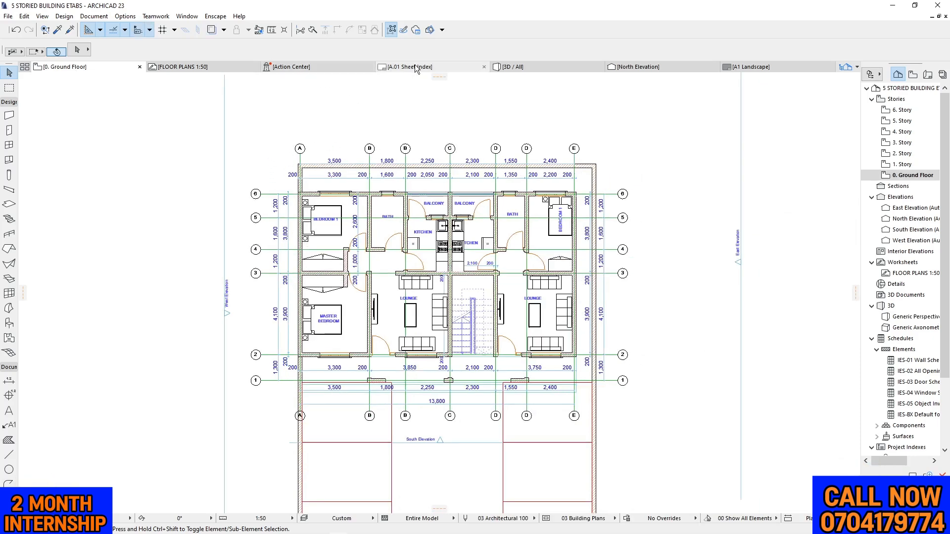
mouse_move(414, 66)
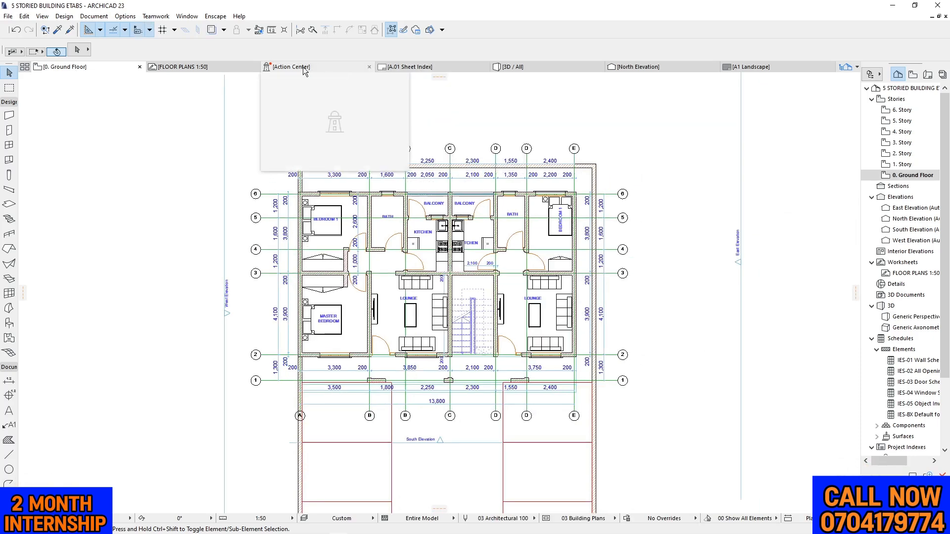
left_click(211, 67)
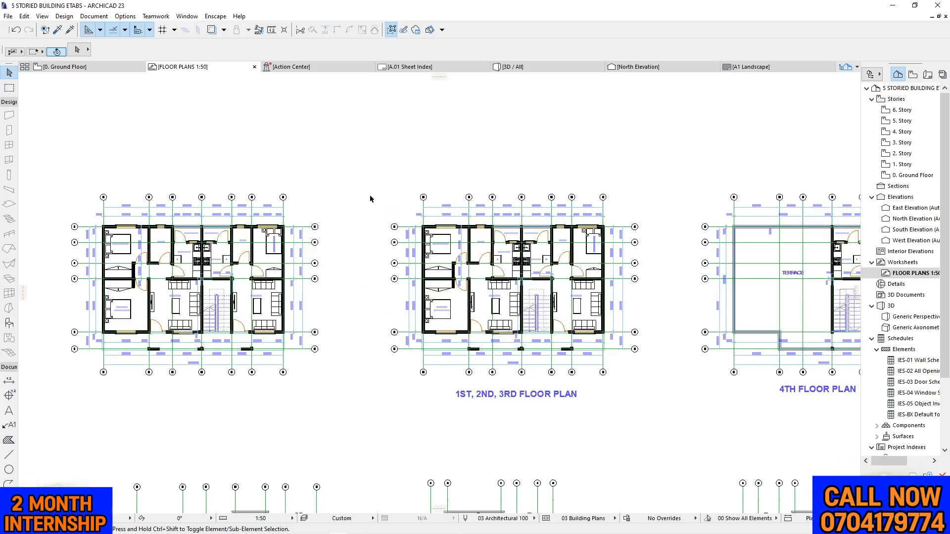
scroll(370, 195, "down", 3)
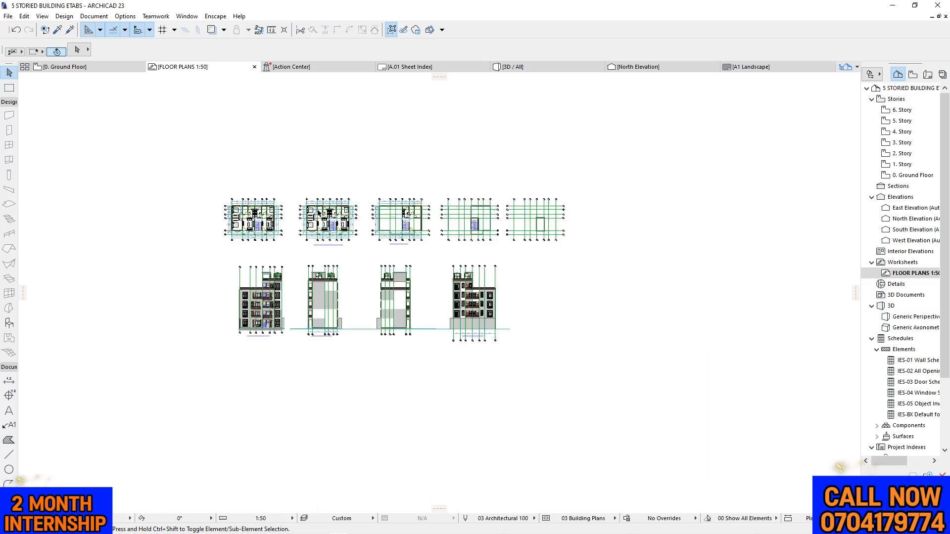
scroll(270, 205, "down", 3)
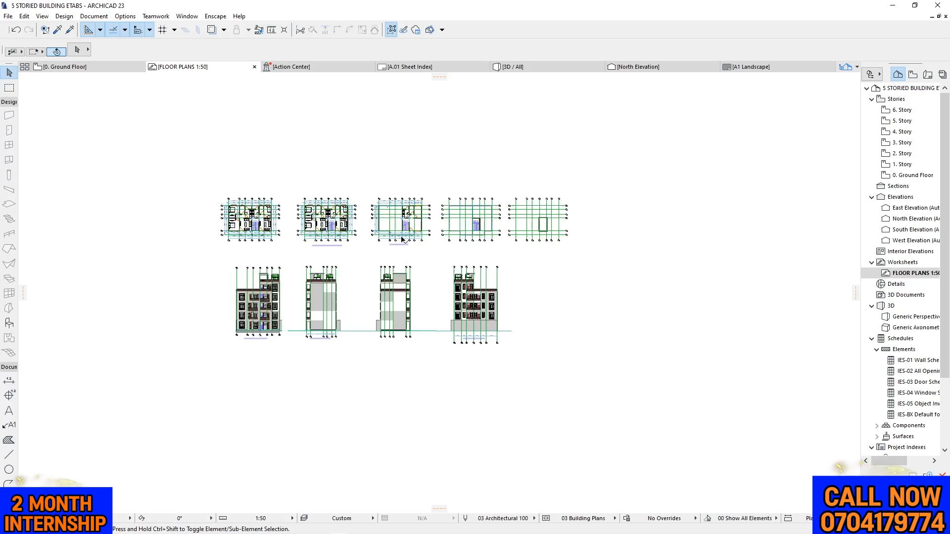
scroll(408, 224, "up", 4)
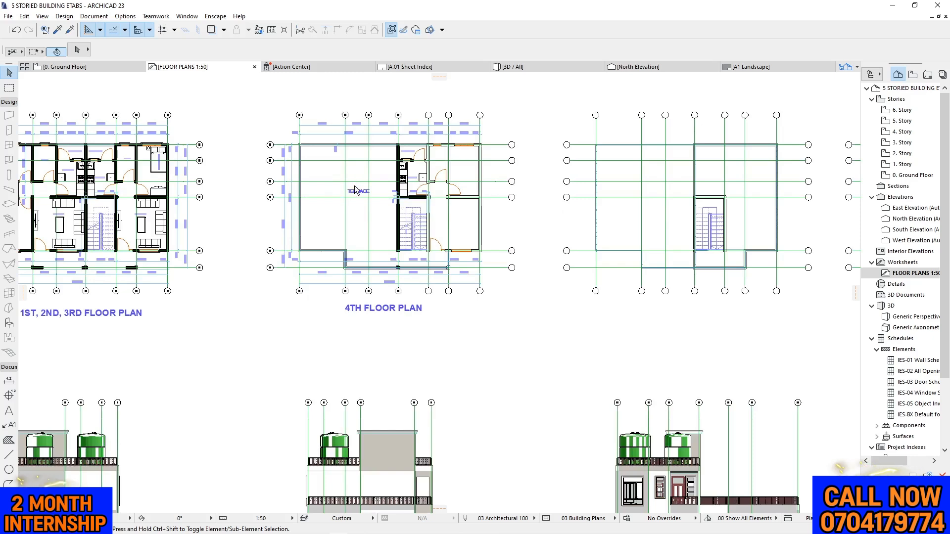
scroll(441, 197, "up", 3)
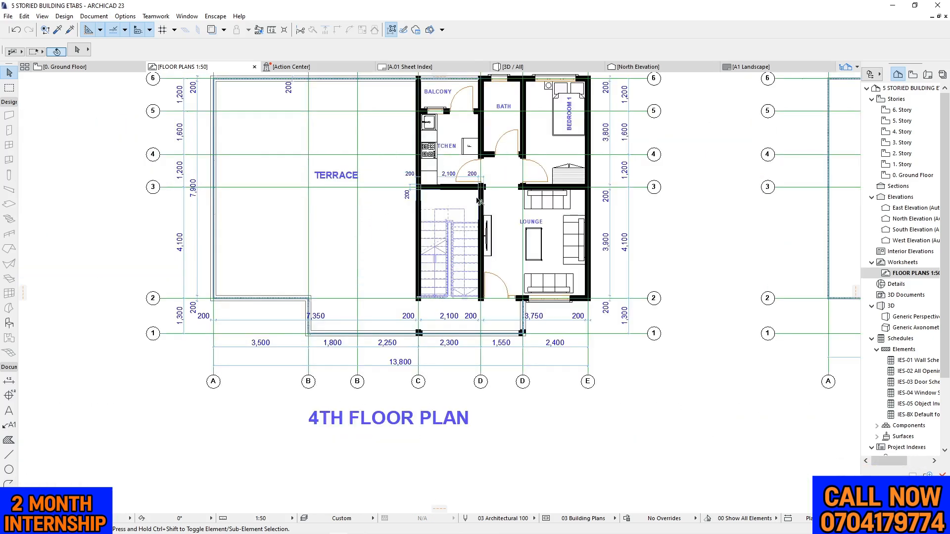
scroll(236, 207, "down", 2)
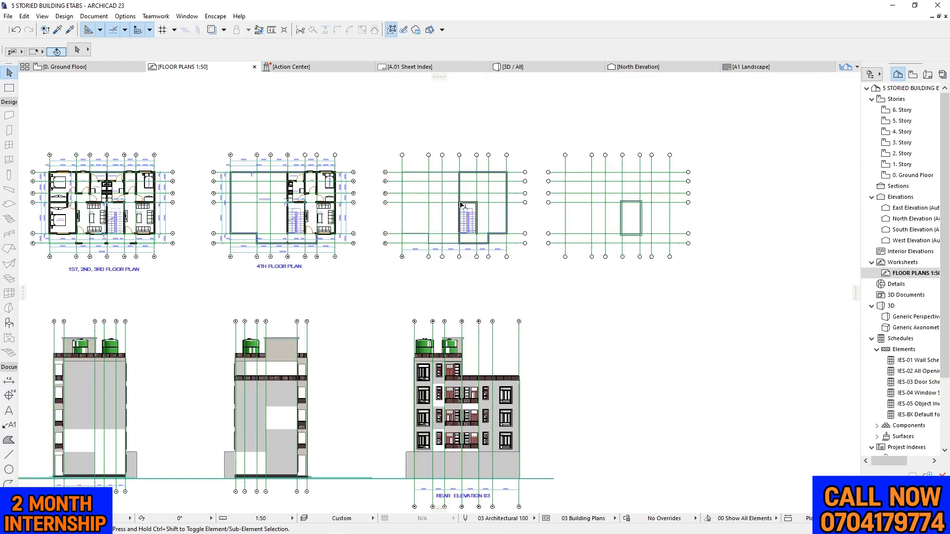
scroll(460, 203, "up", 1)
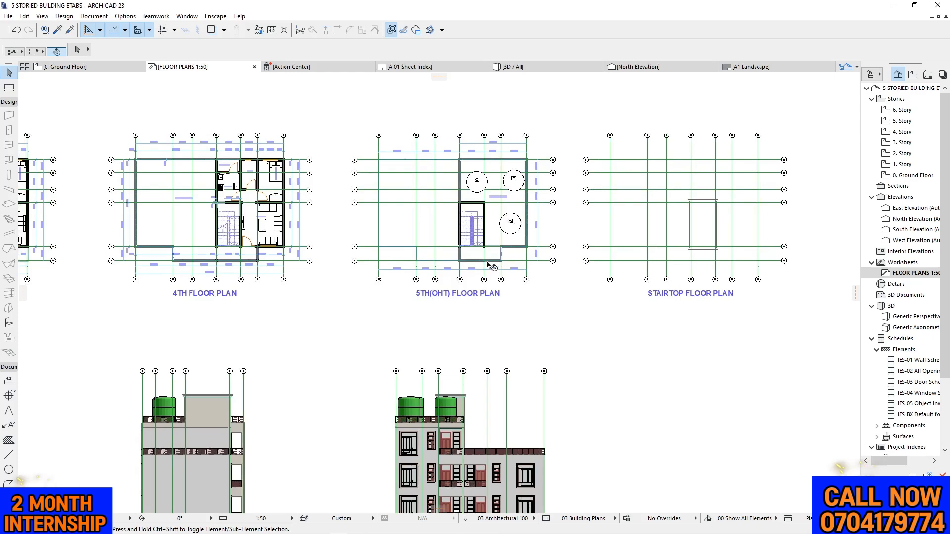
scroll(477, 417, "down", 5)
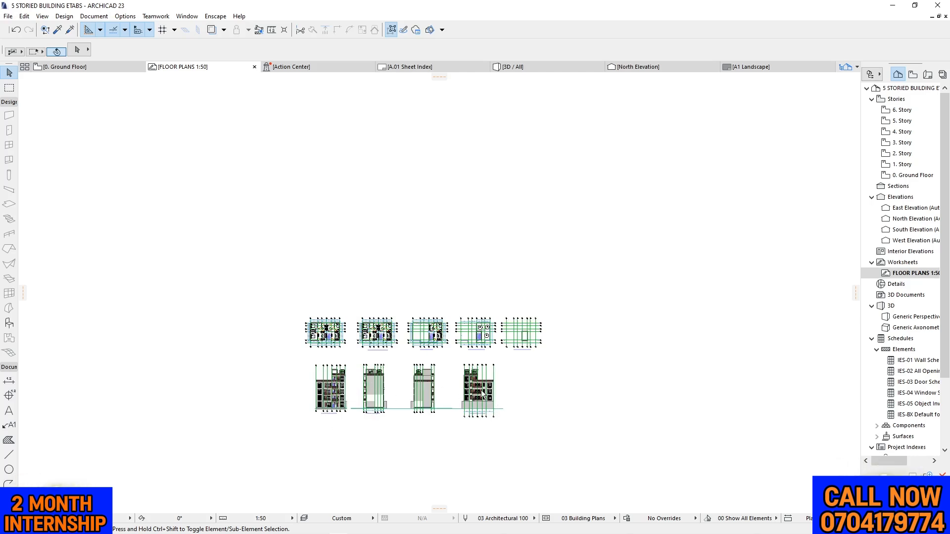
Return to the ground floor plan and examine its vertical grid lines, checking lines A and the two labelled B
left_click(82, 66)
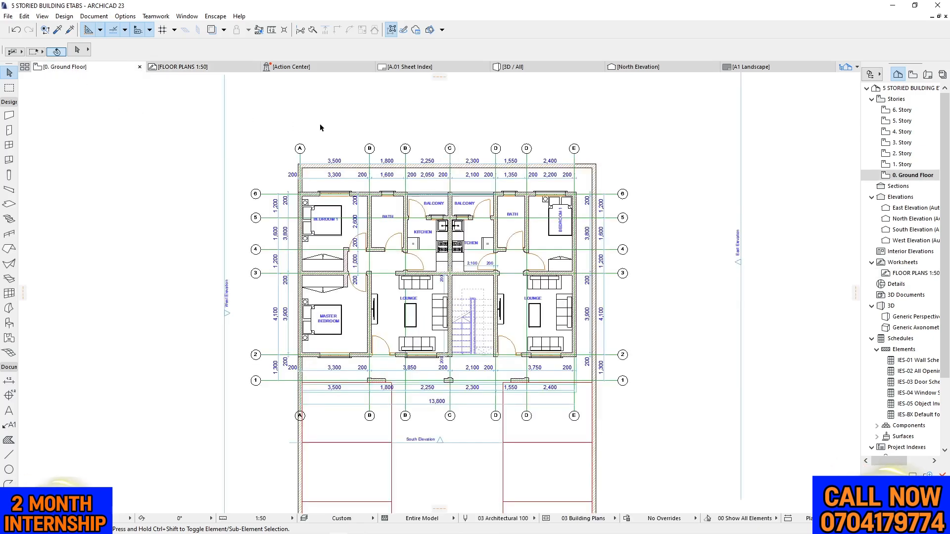
scroll(320, 128, "up", 3)
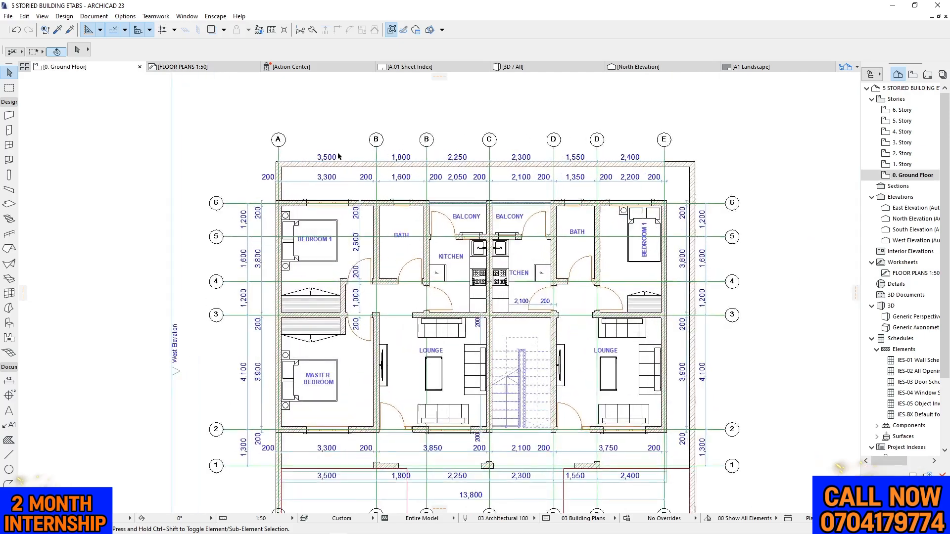
scroll(338, 157, "down", 3)
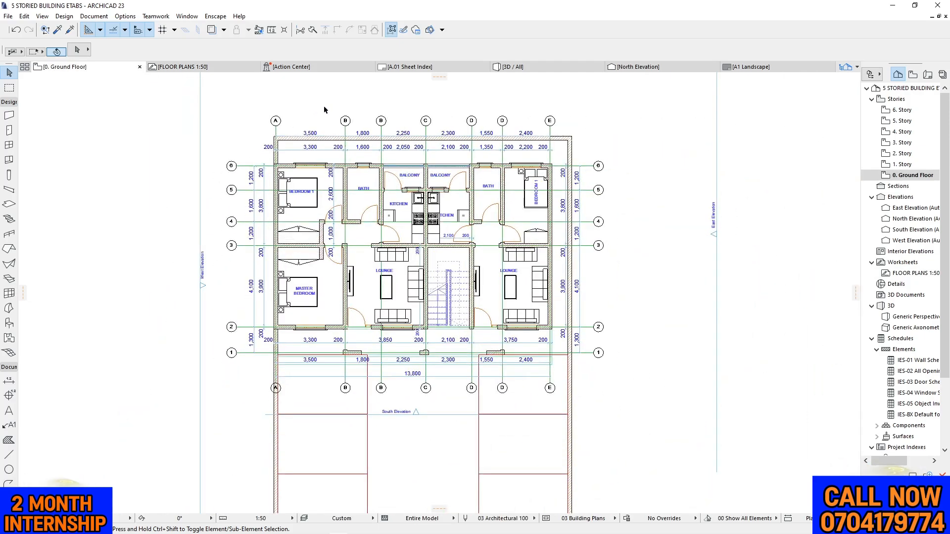
scroll(324, 108, "up", 1)
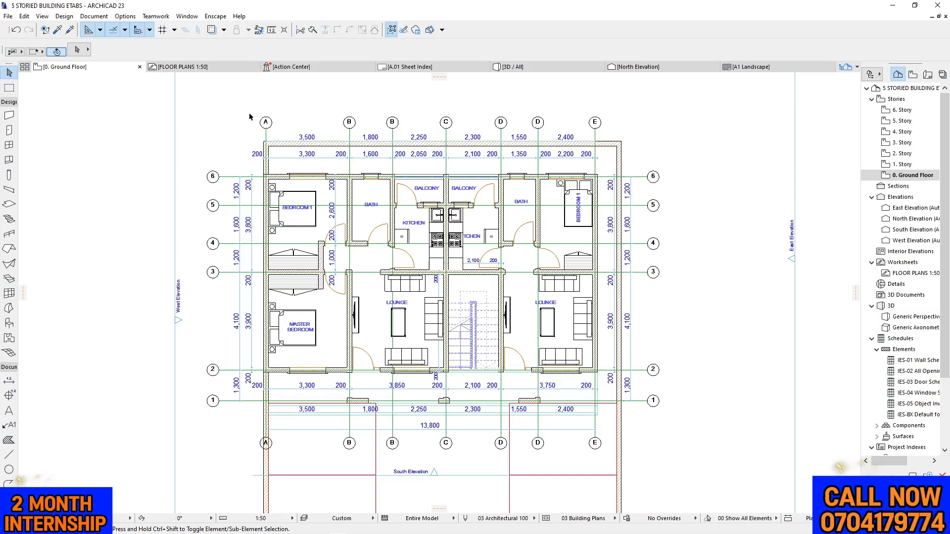
left_click_drag(241, 107, 282, 130)
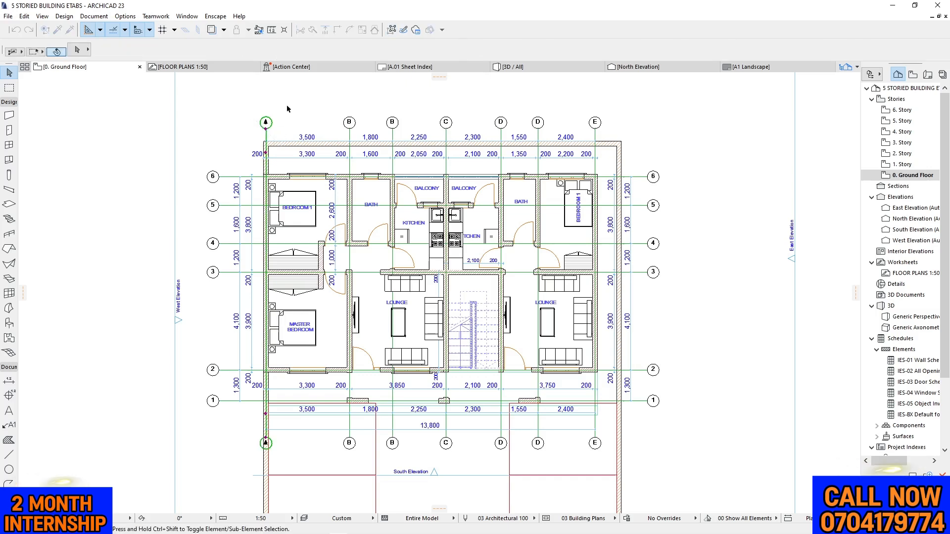
left_click(349, 122)
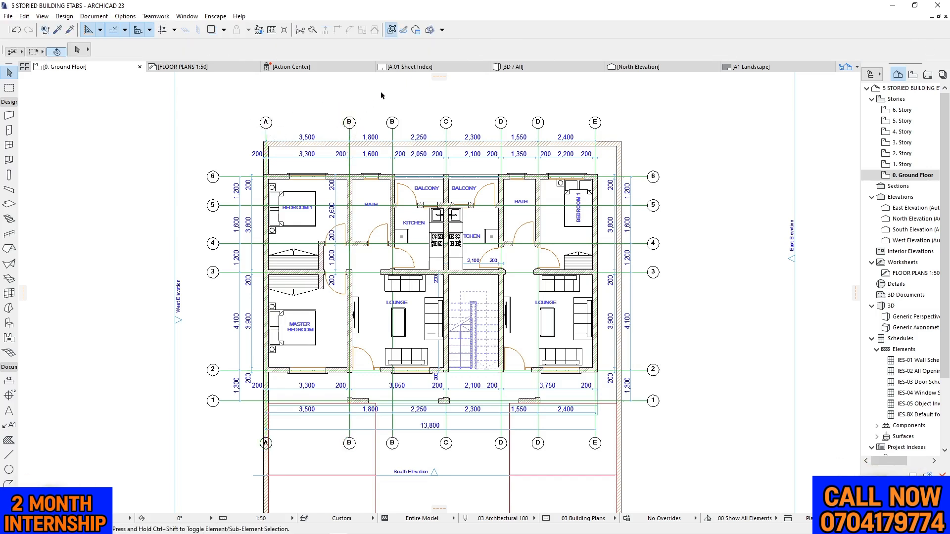
left_click(392, 122)
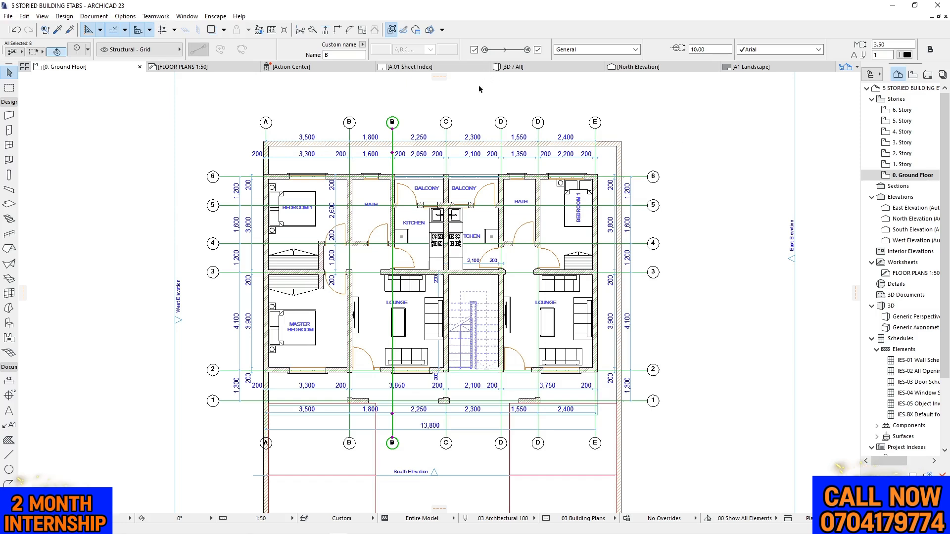
left_click(365, 103)
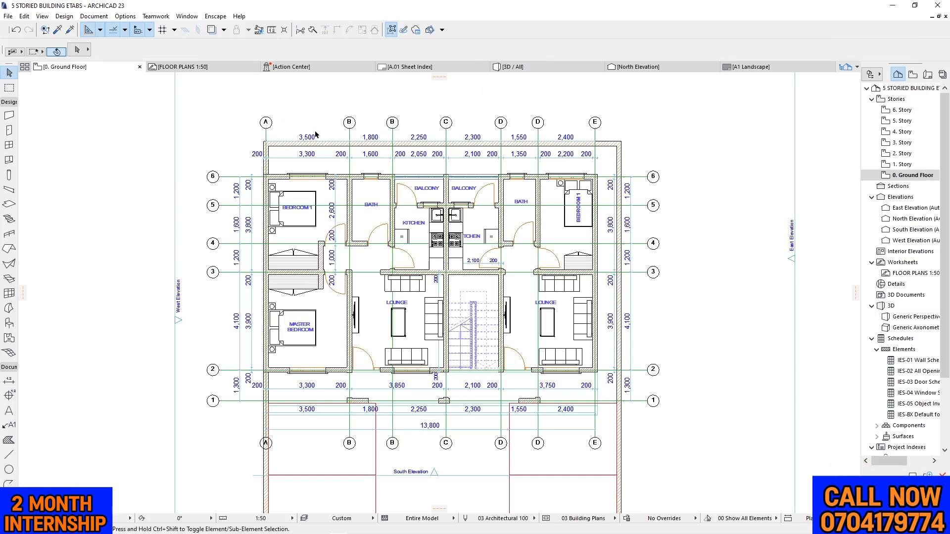
left_click_drag(332, 98, 357, 142)
left_click(379, 113)
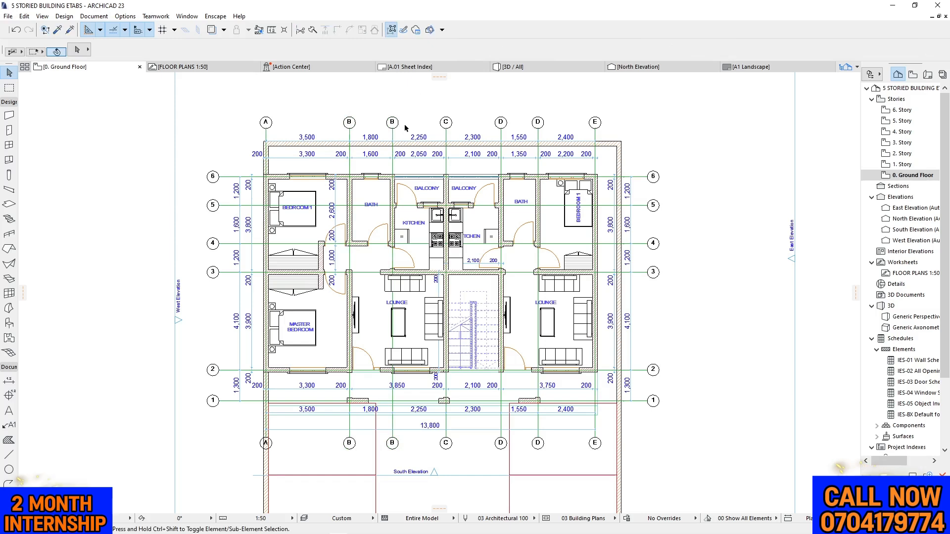
Try to rename the second grid line B, between the bath and the kitchen, as C
left_click(393, 124)
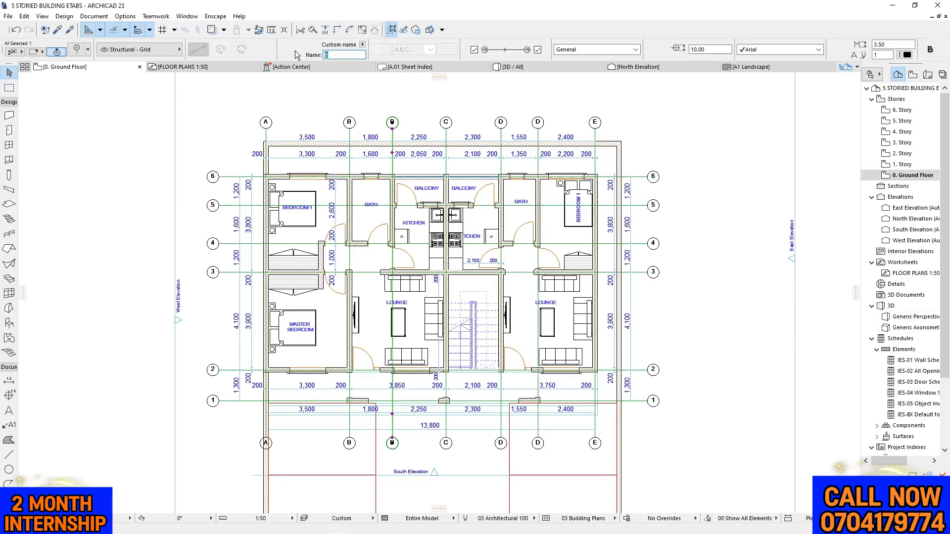
type("CX")
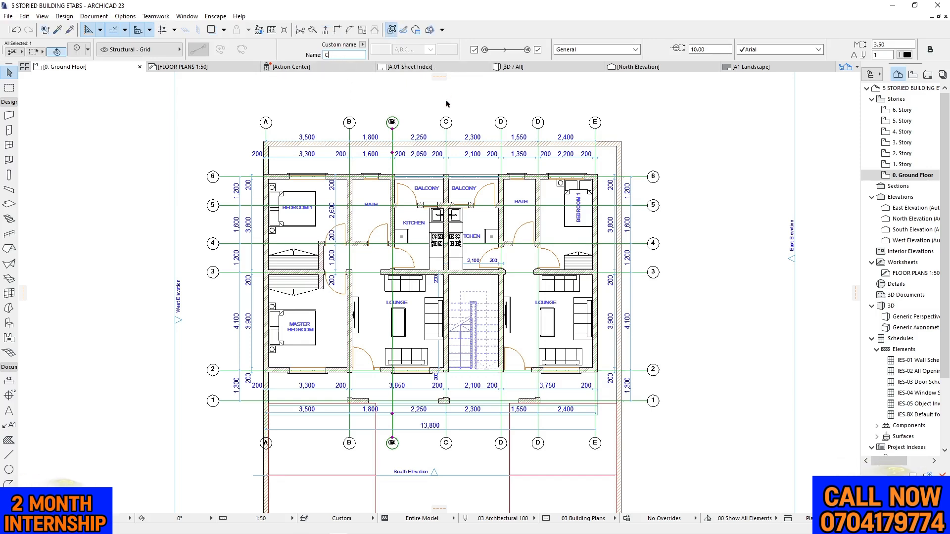
left_click(435, 117)
Rename the middle grid line C as D and the adjacent line beside the staircase as E
left_click(445, 121)
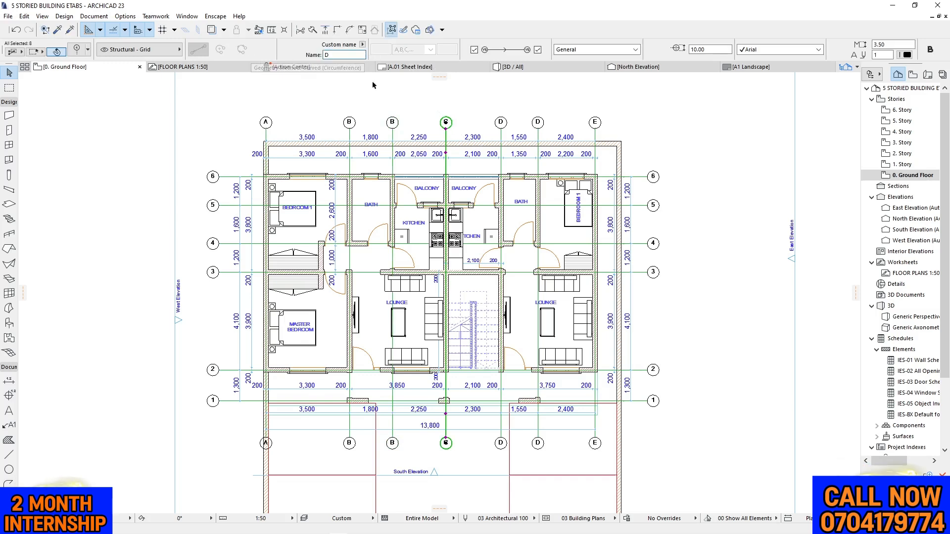
left_click(502, 127)
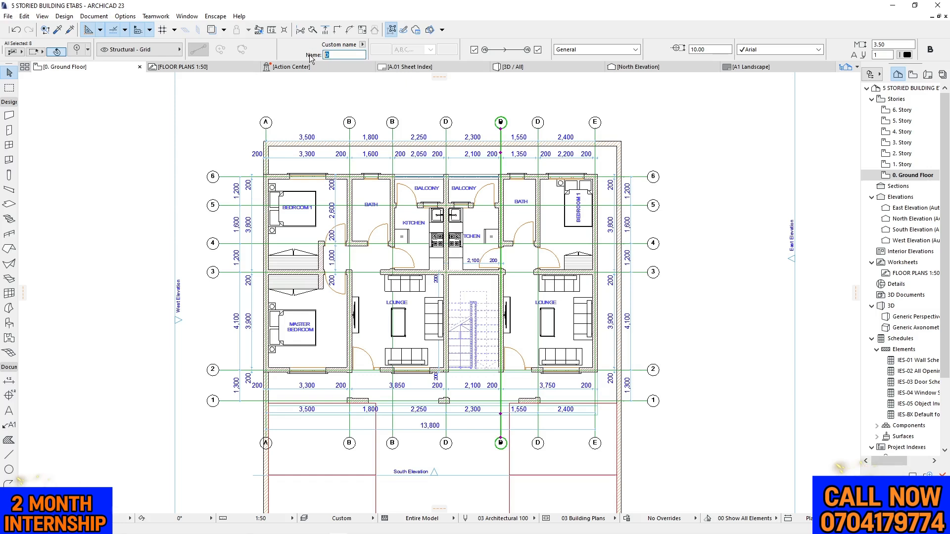
type("E")
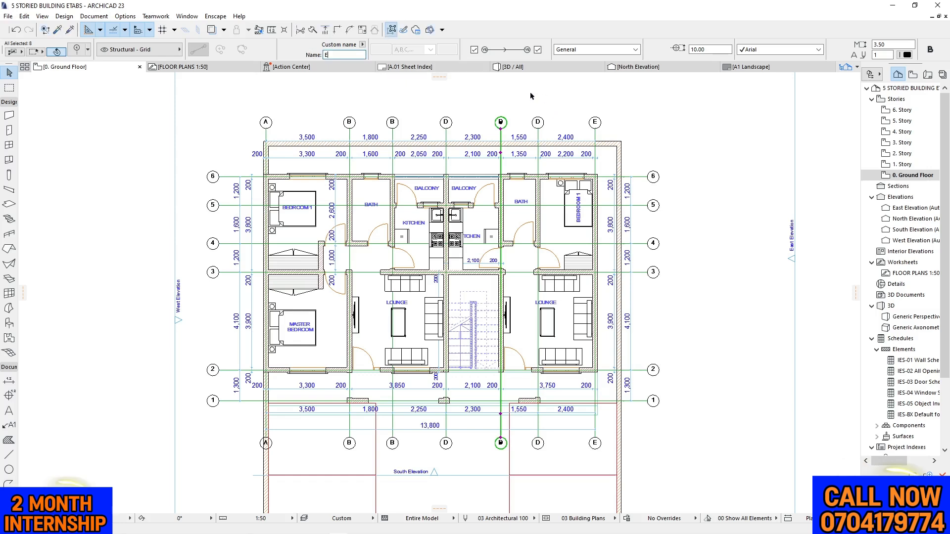
Try to rename the remaining old grid line D, between the bath and Bedroom 1, as F
left_click(537, 129)
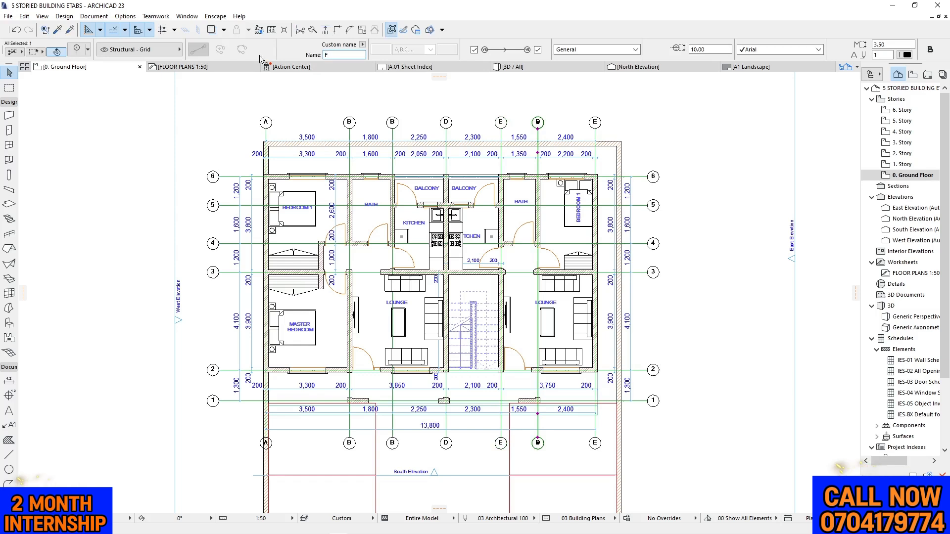
left_click(594, 130)
left_click(334, 55)
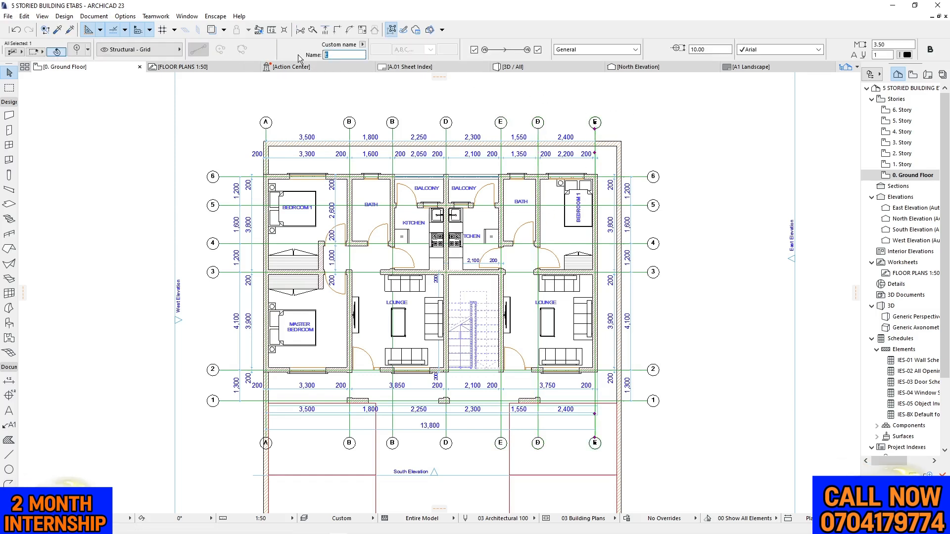
left_click(543, 122)
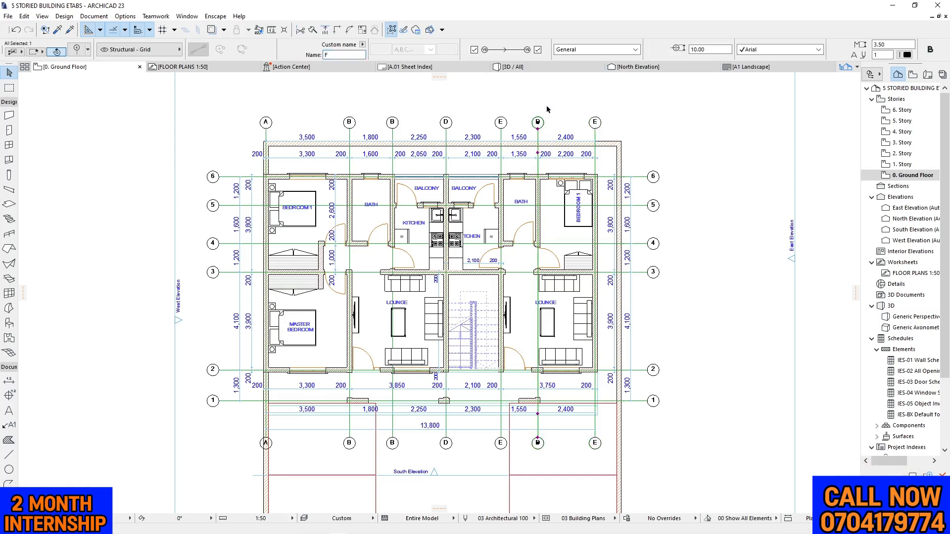
left_click(547, 107)
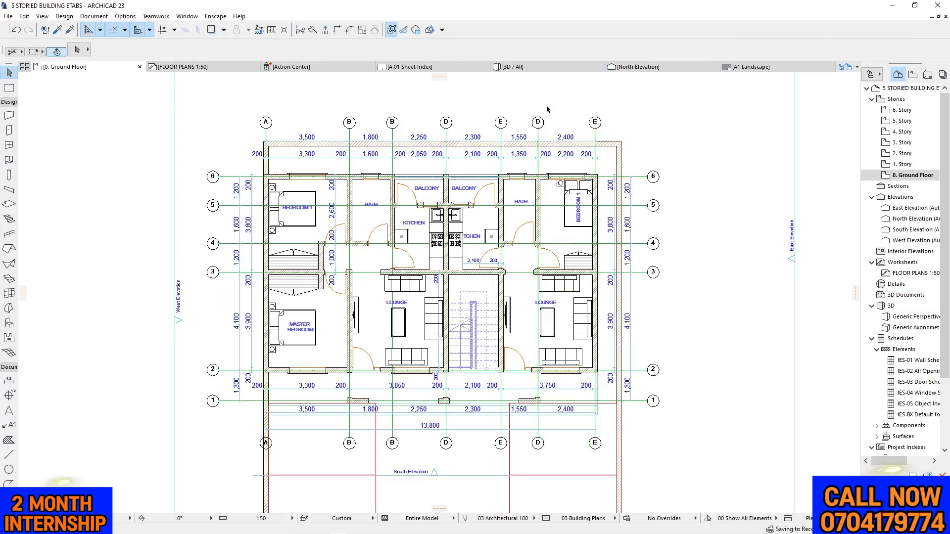
left_click(538, 127)
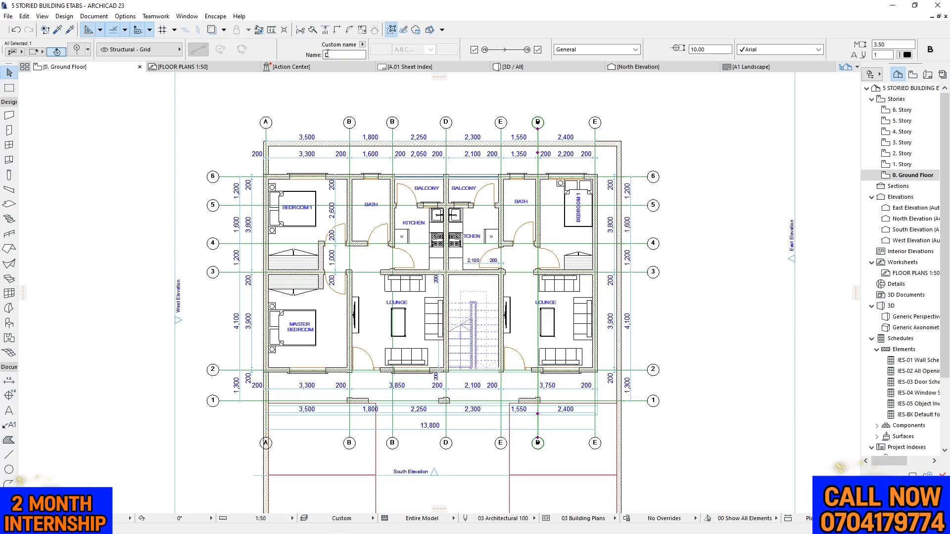
left_click_drag(341, 55, 292, 53)
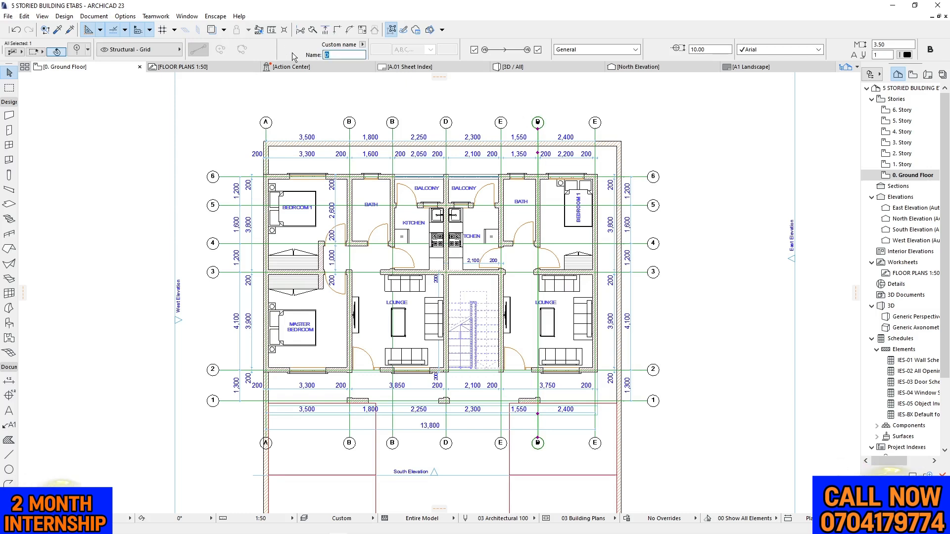
left_click(574, 102)
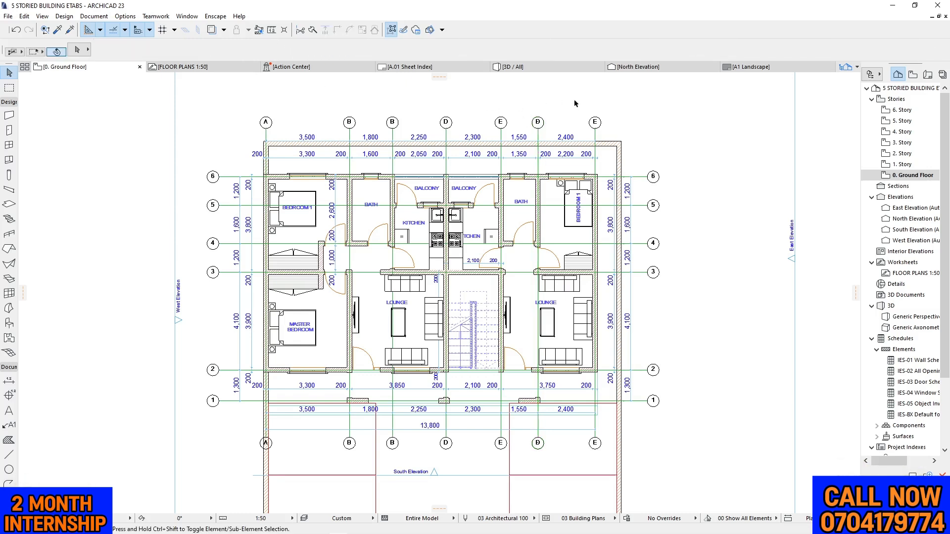
Delete the stacked copies of the grid line D between the bath and Bedroom 1 one by one, and undo the last deletion to keep one
left_click(539, 131)
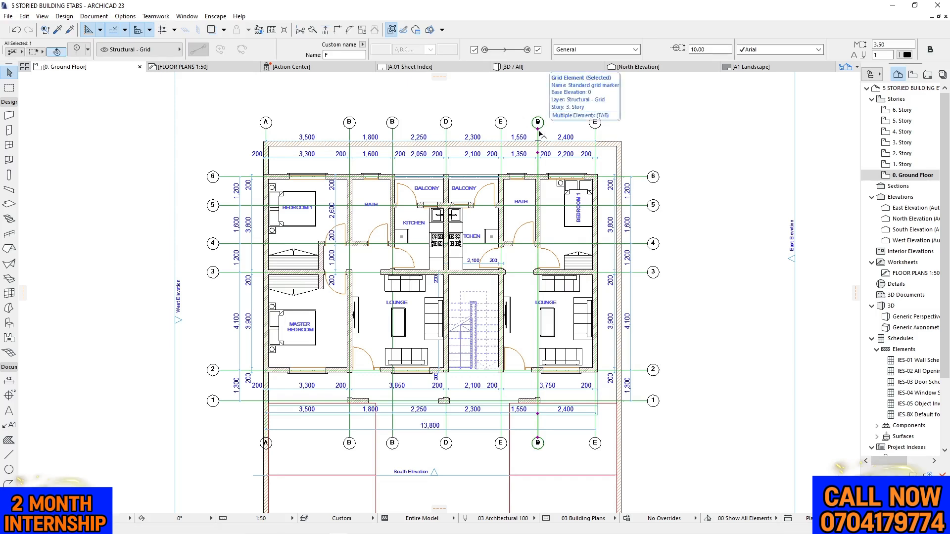
key("Escape")
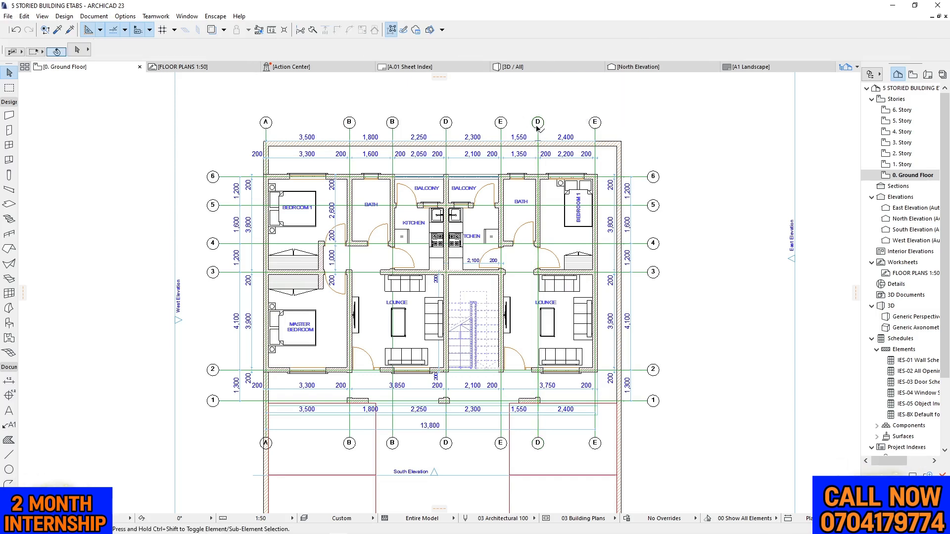
left_click(537, 130)
key("Escape")
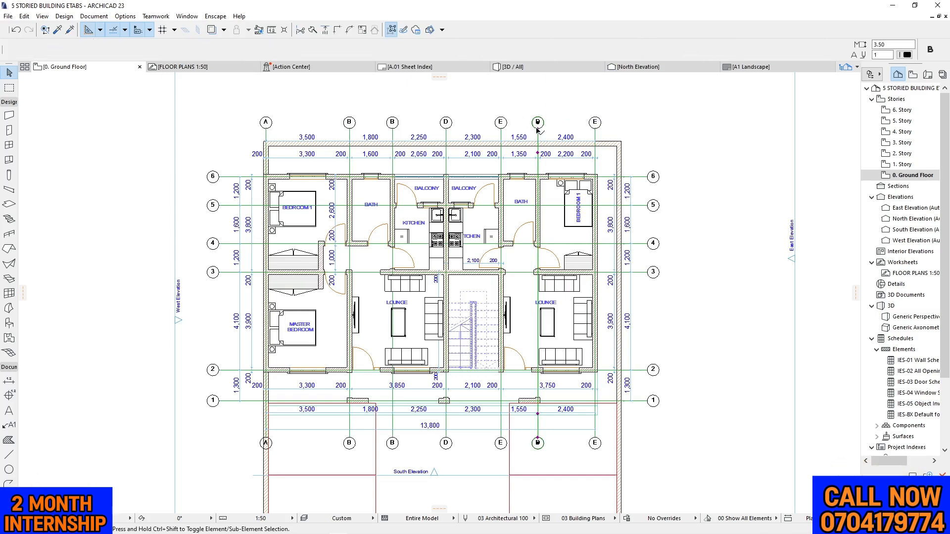
left_click(538, 130)
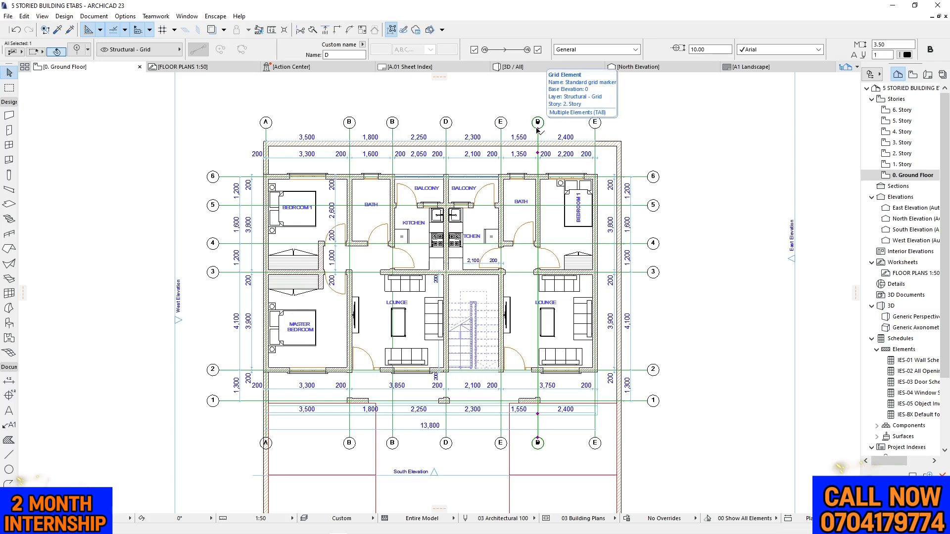
key("Escape")
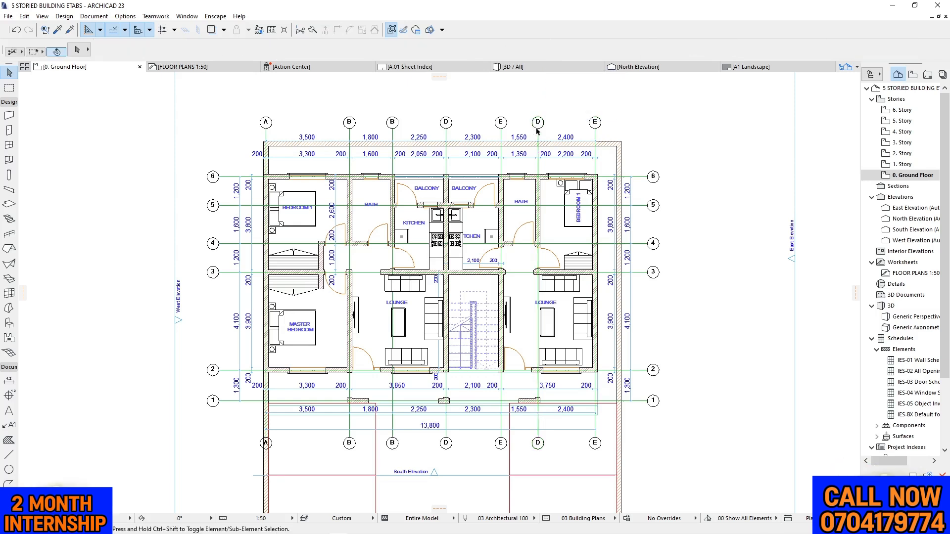
left_click(538, 130)
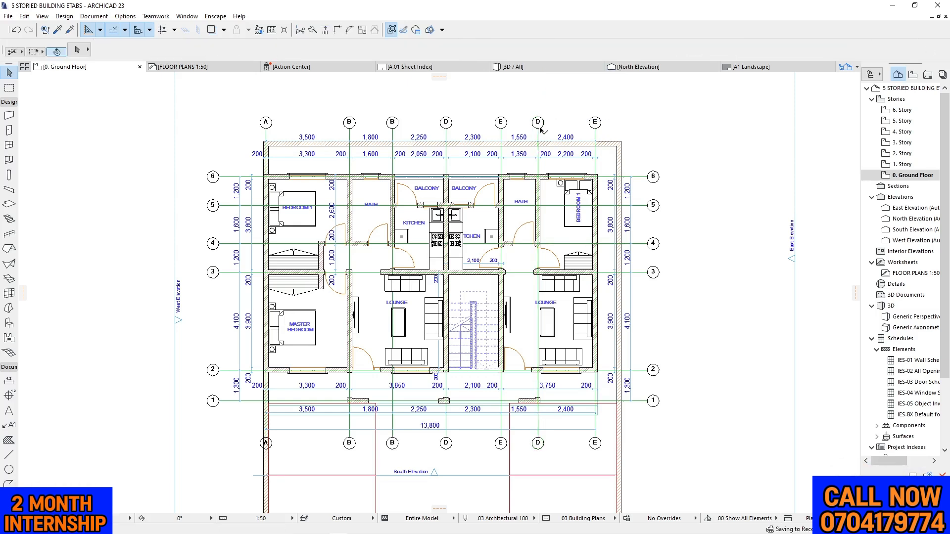
key("Tab")
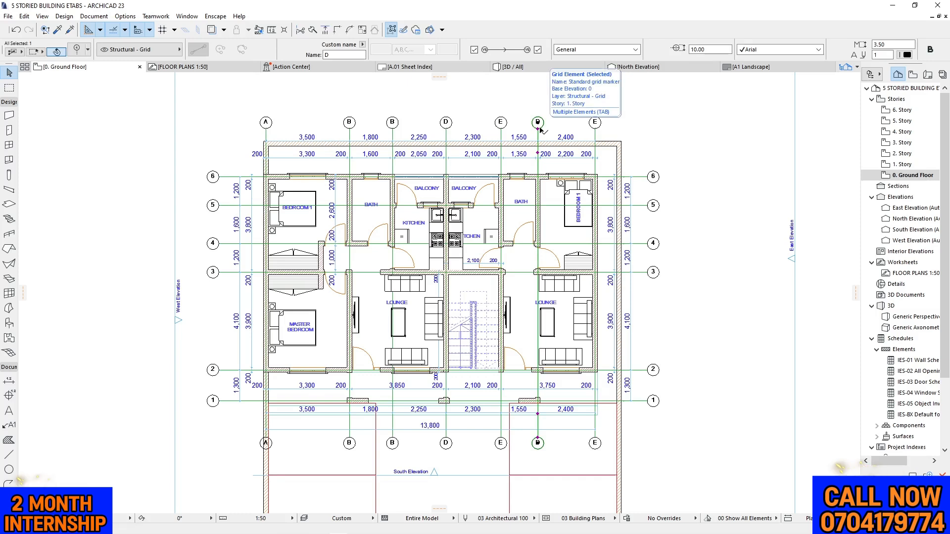
key("Escape")
left_click(539, 130)
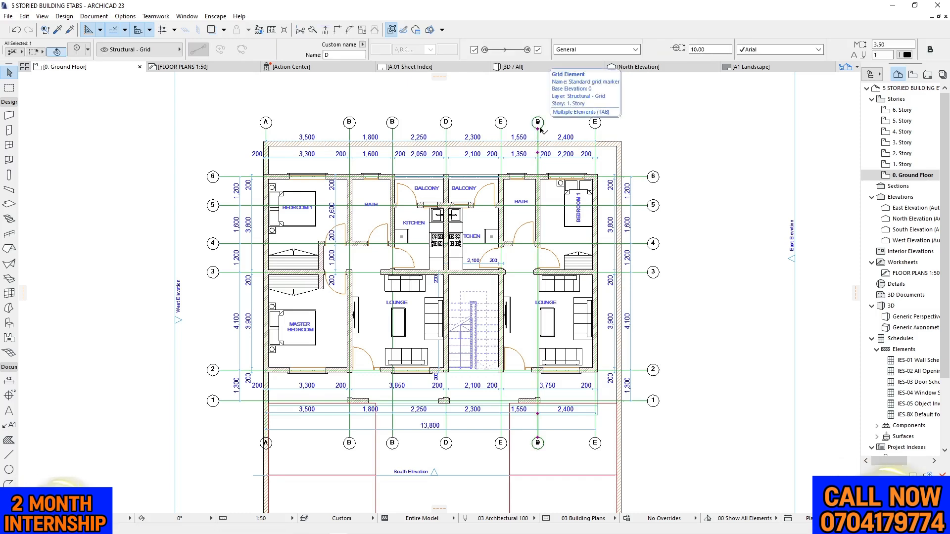
key("Escape")
left_click(539, 131)
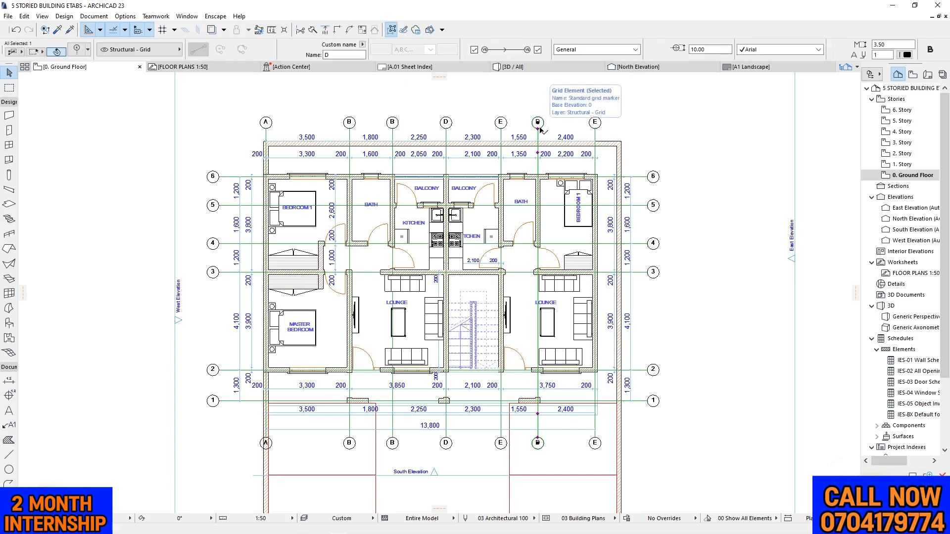
key("Delete")
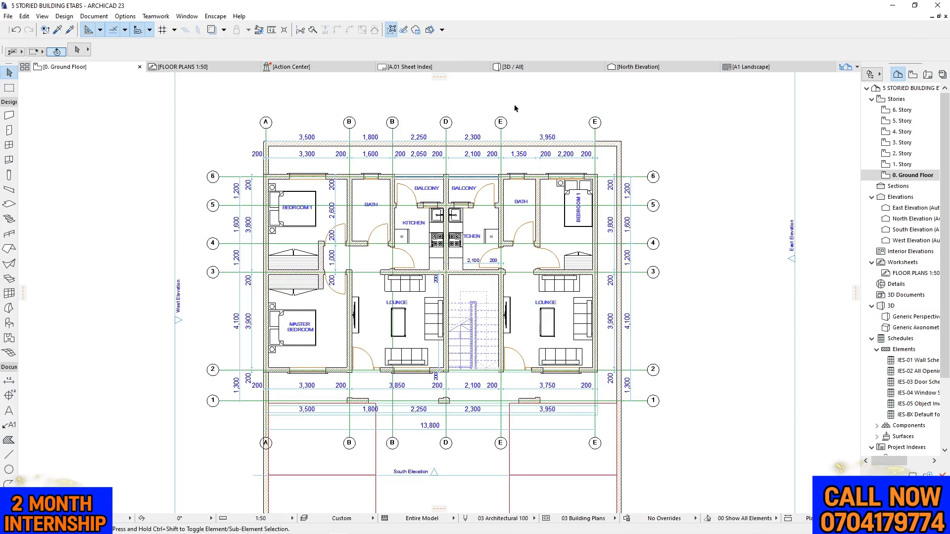
left_click(16, 30)
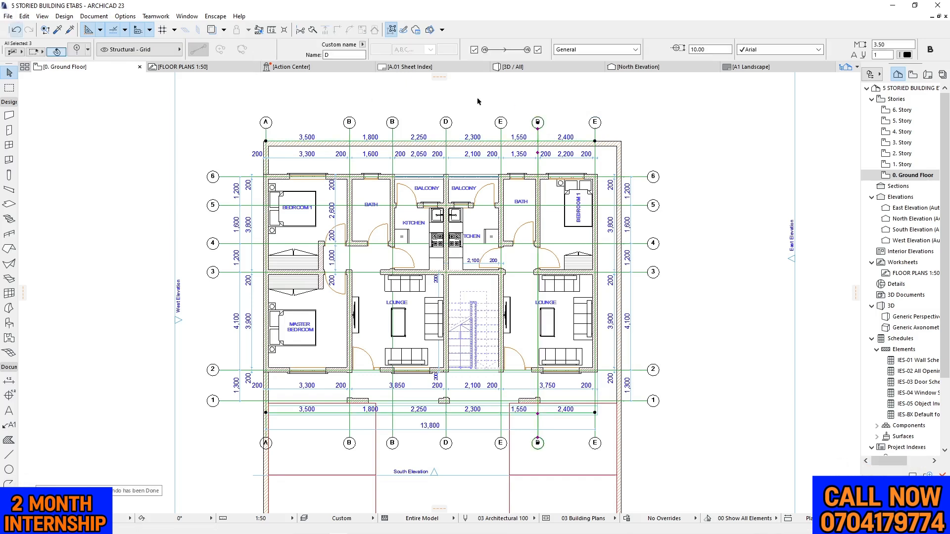
Rename the restored grid line between the bath and Bedroom 1 as F and the outermost line E as G
left_click(353, 54)
type("F")
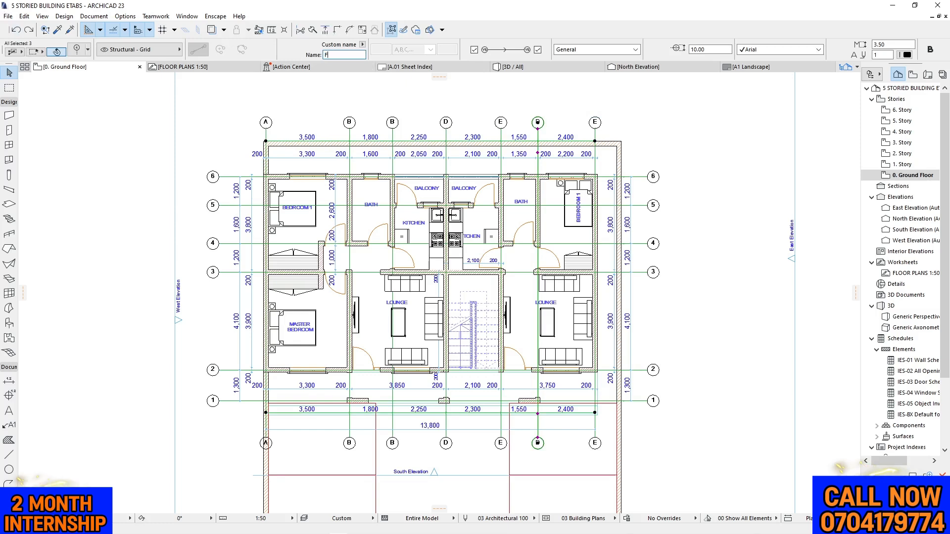
key("Return")
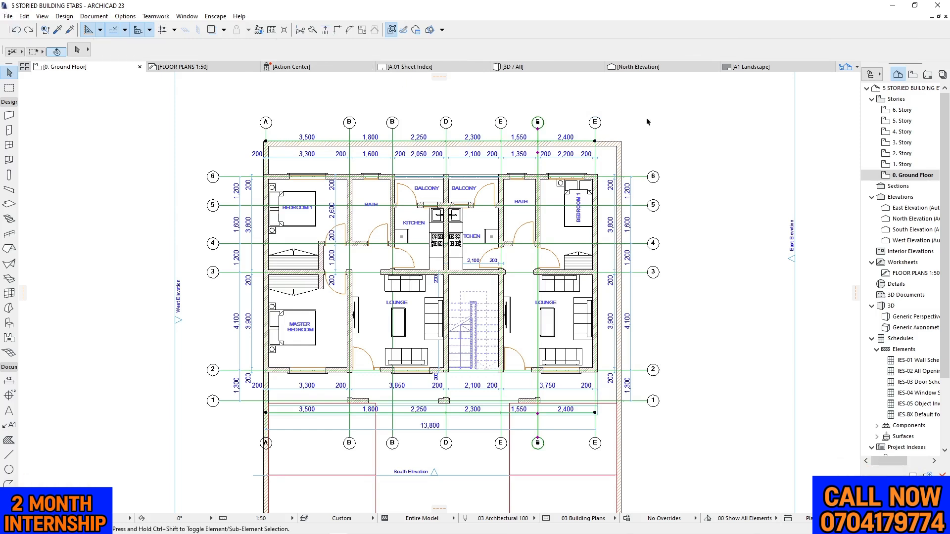
left_click(594, 124)
left_click(322, 55)
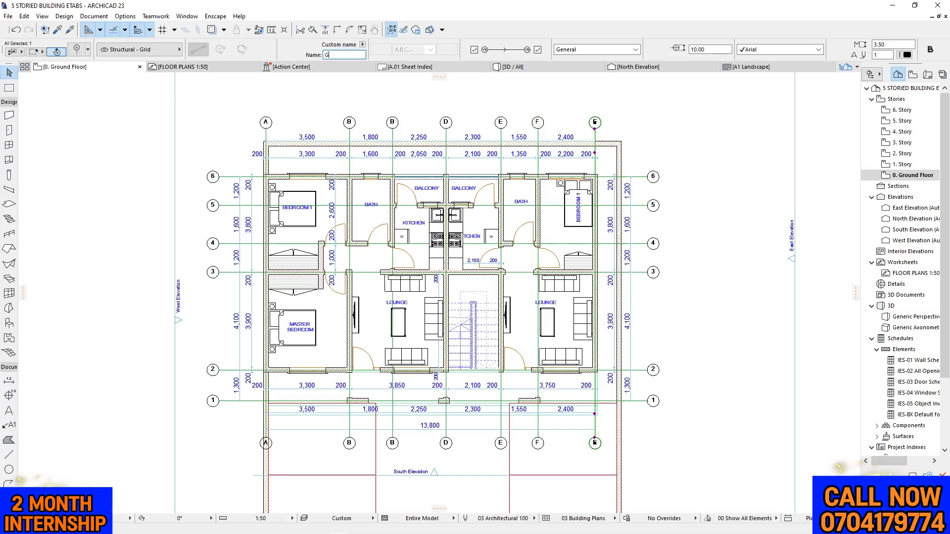
Delete the second grid line B and place a copy of the first line B on the wall between the bath and kitchen
left_click(393, 127)
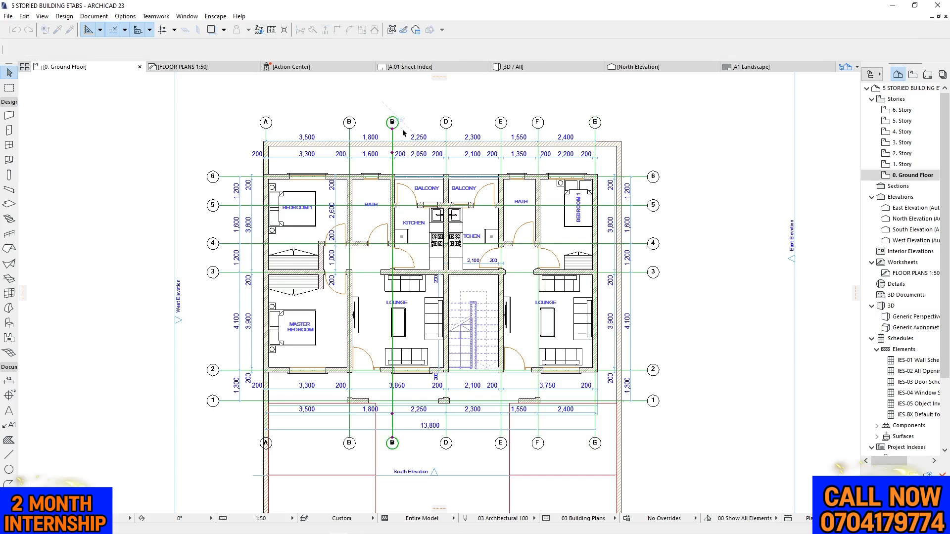
key("Delete")
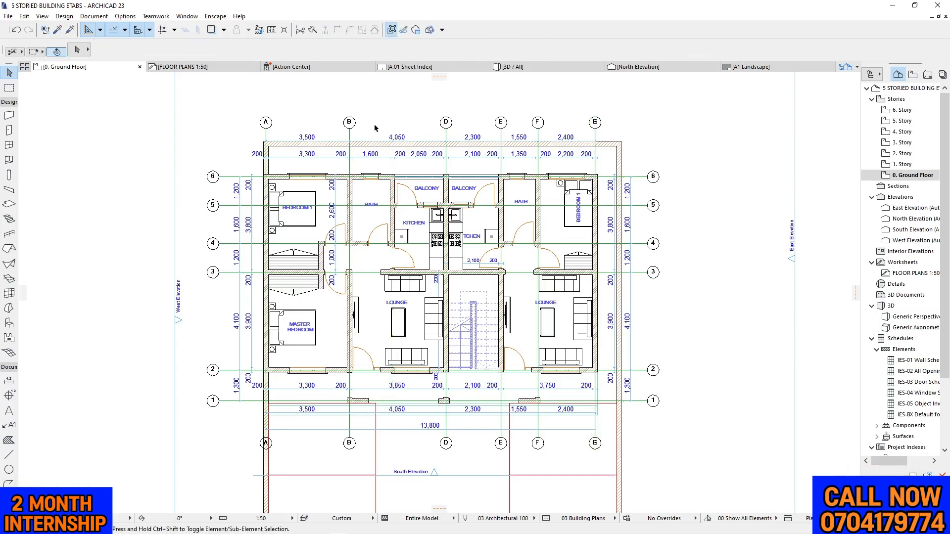
left_click_drag(341, 101, 369, 127)
right_click(343, 97)
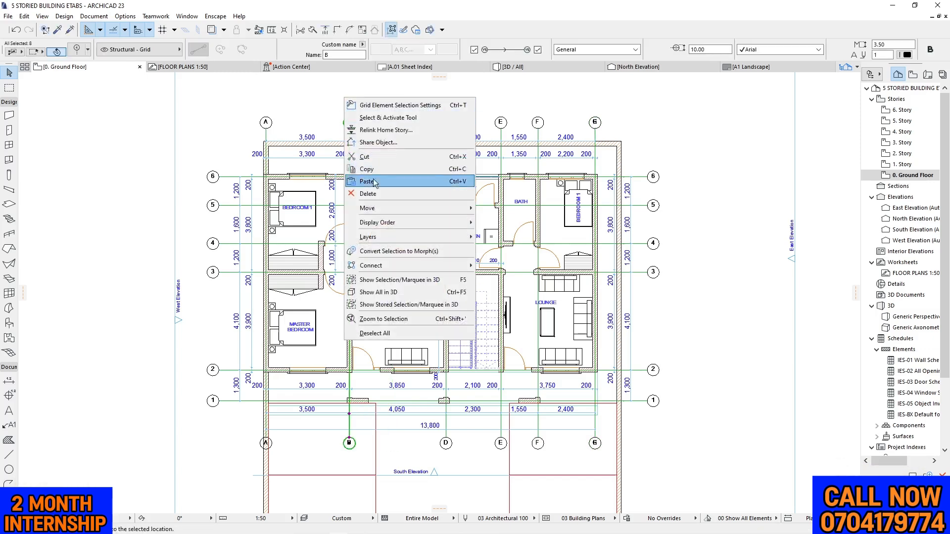
mouse_move(411, 208)
left_click(503, 259)
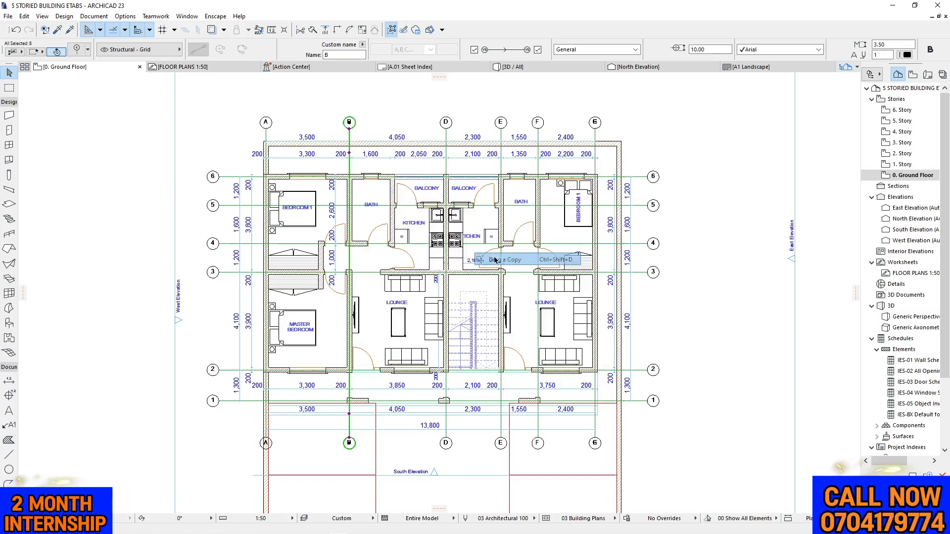
left_click(350, 185)
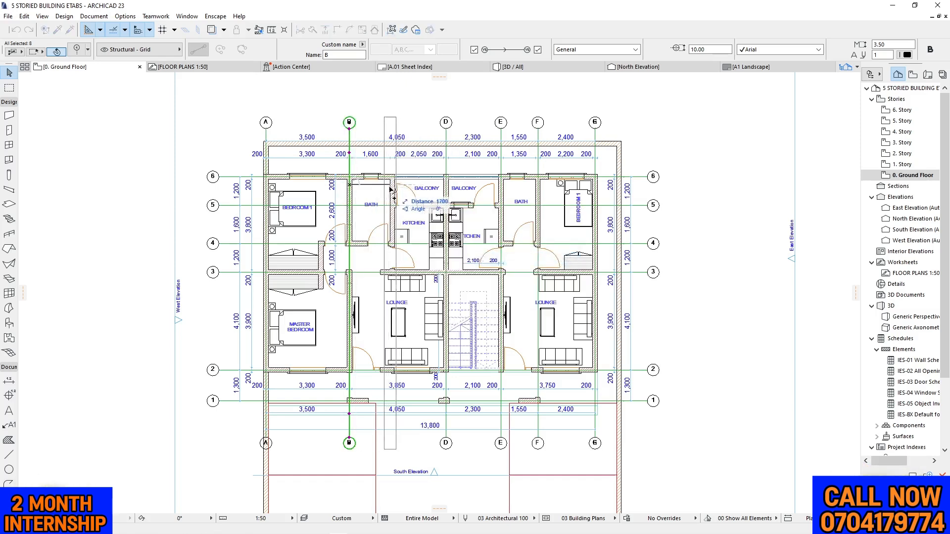
left_click(393, 181)
left_click(393, 101)
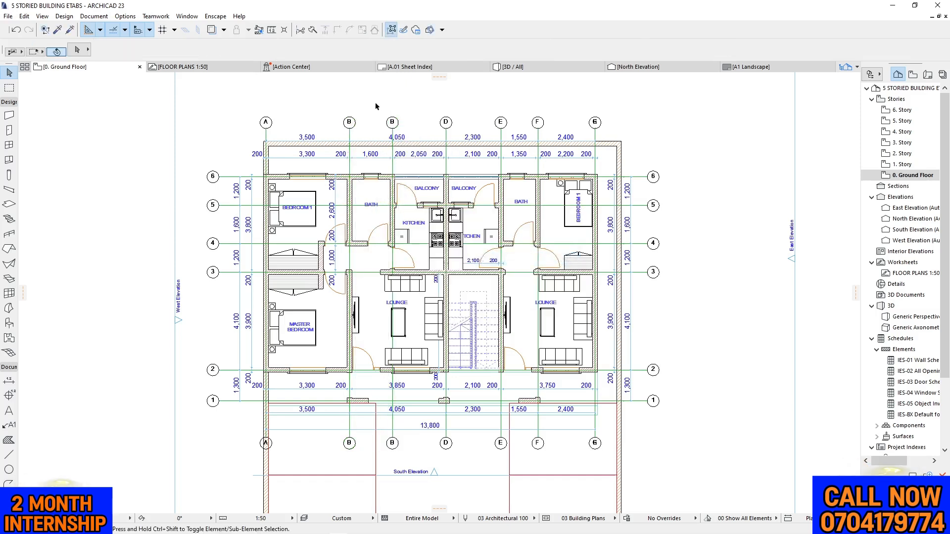
Rename the copied grid line B on the wall between the bath and kitchen as C
left_click(394, 125)
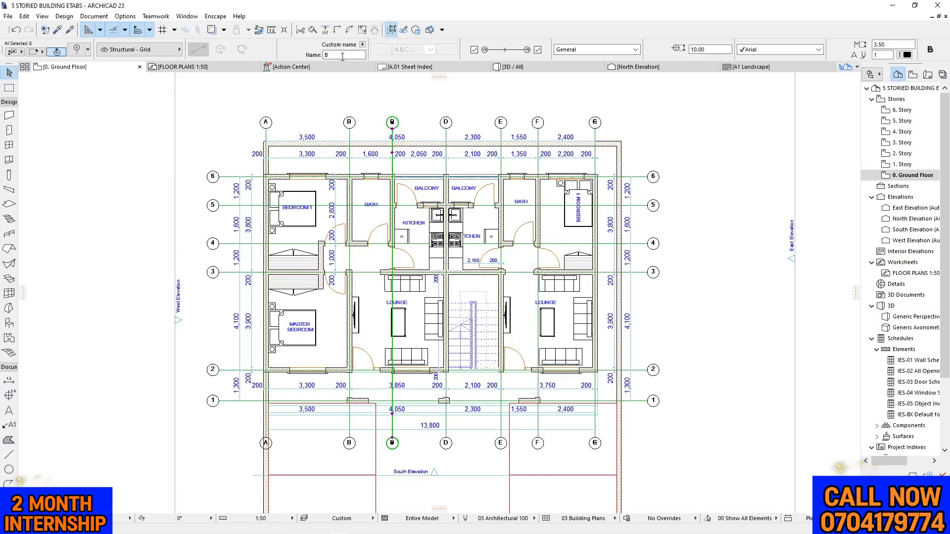
type("C")
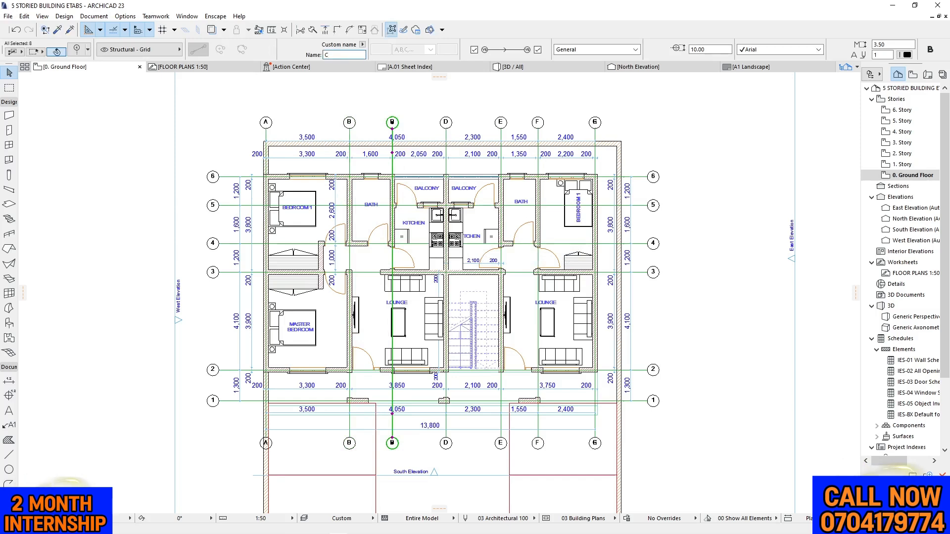
left_click(582, 96)
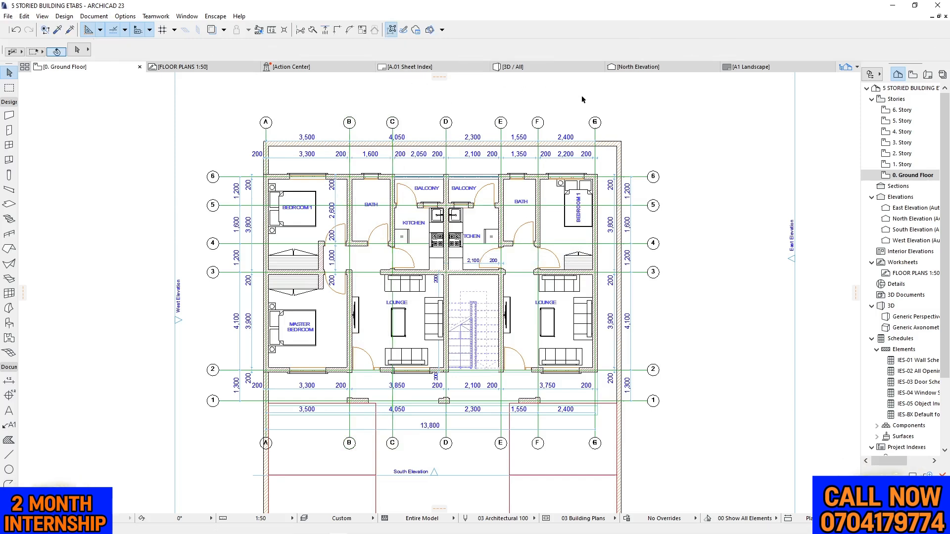
Rename the outermost vertical grid line beside the second Bedroom 1, including its stacked copies, as H
left_click_drag(581, 96, 639, 127)
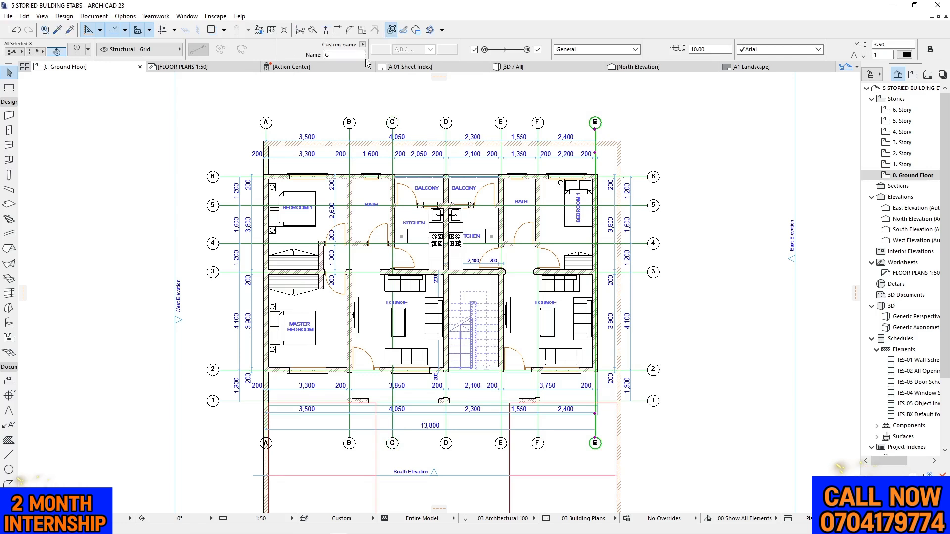
left_click(341, 54)
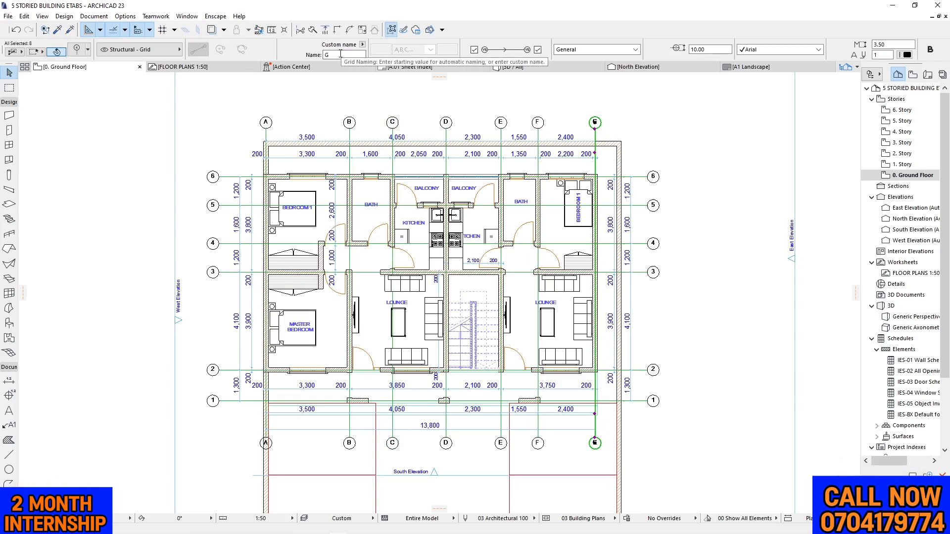
left_click(341, 54)
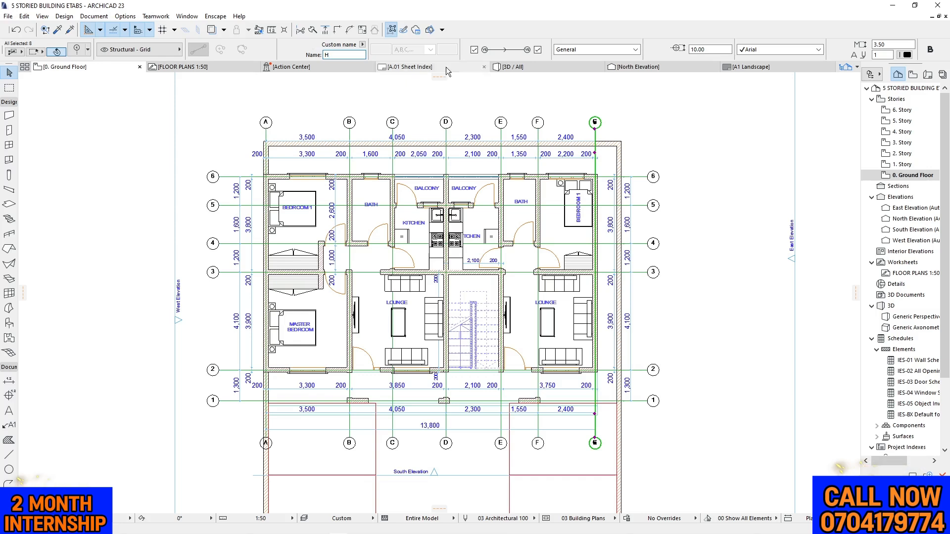
left_click(729, 120)
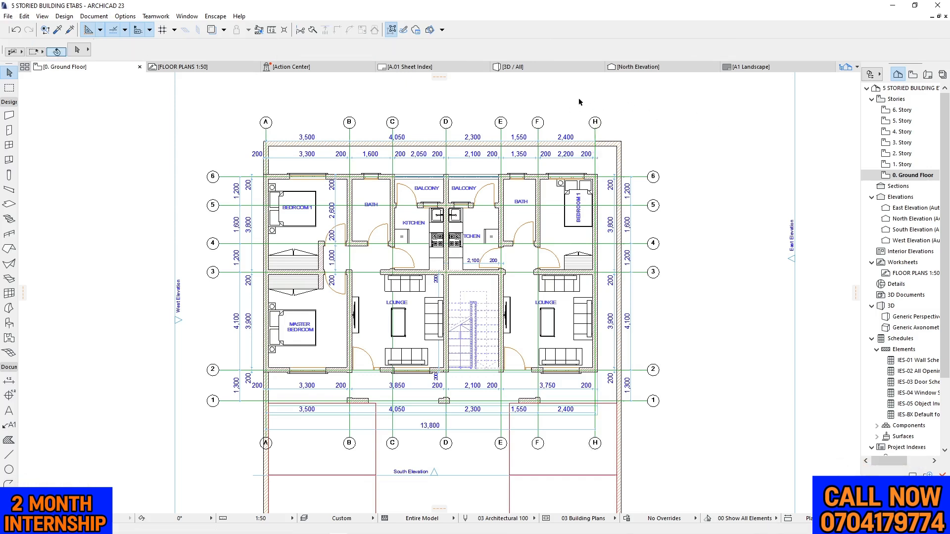
Rename the outermost vertical grid line H and its stacked copies as G
left_click_drag(579, 98, 637, 132)
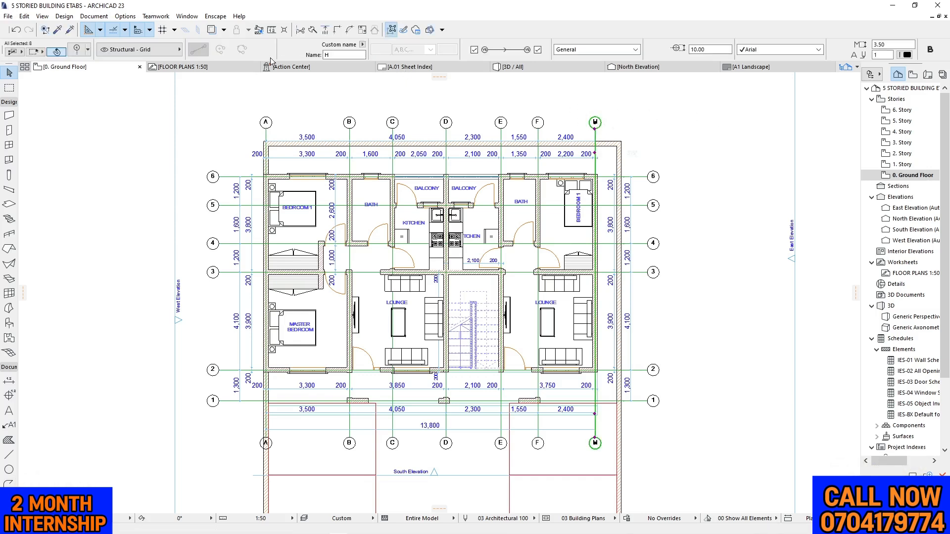
double_click(332, 56)
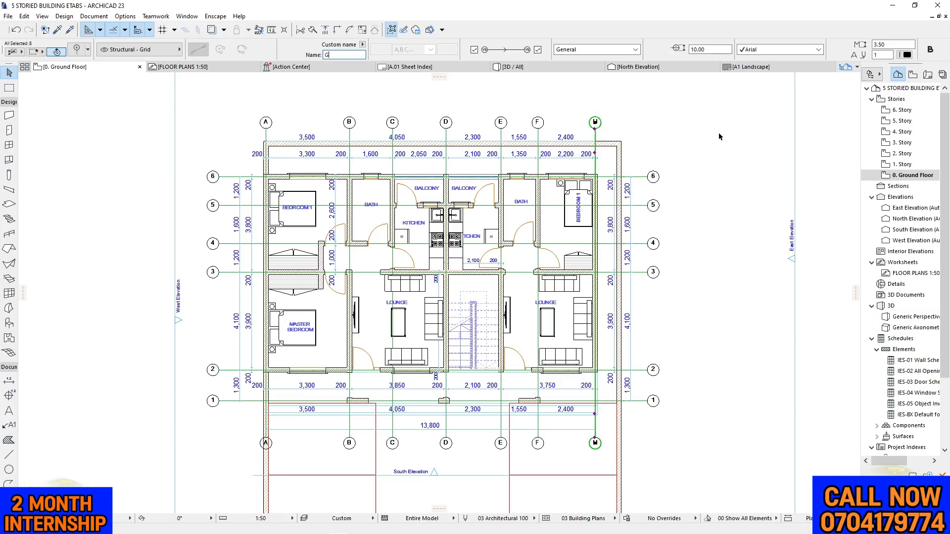
left_click(657, 137)
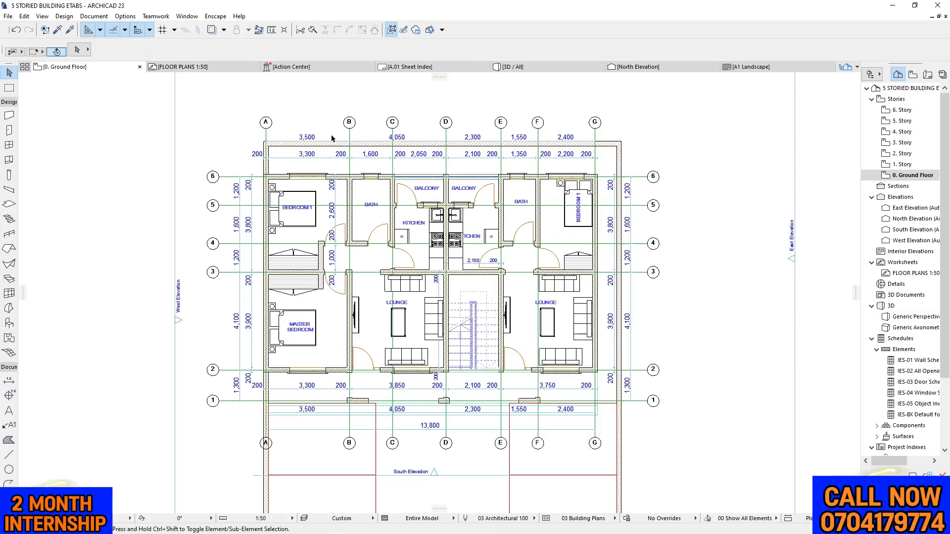
Select the whole ground floor plan with its grids, excluding both long side boundary walls and the parking bay outline nearest grid line A
scroll(334, 140, "down", 2)
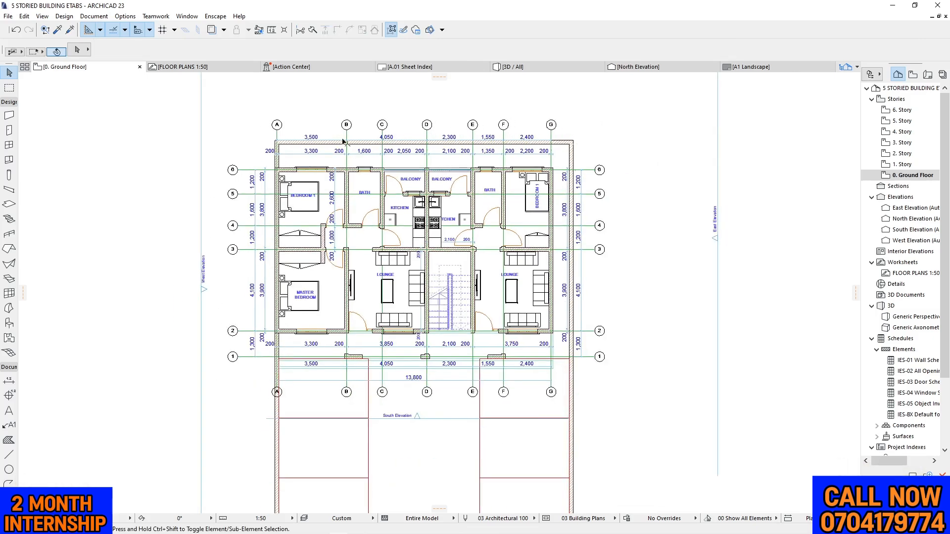
scroll(277, 120, "down", 1)
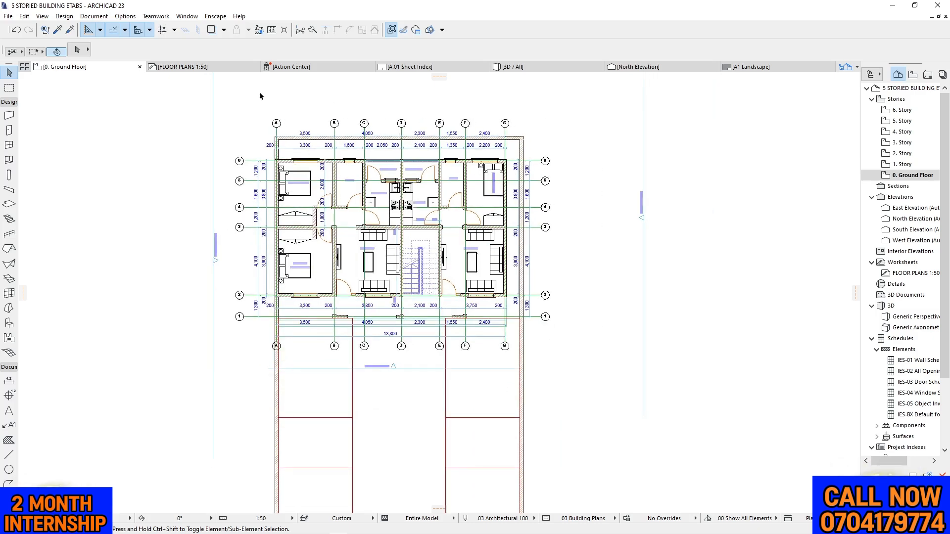
left_click_drag(253, 88, 587, 343)
key("Escape")
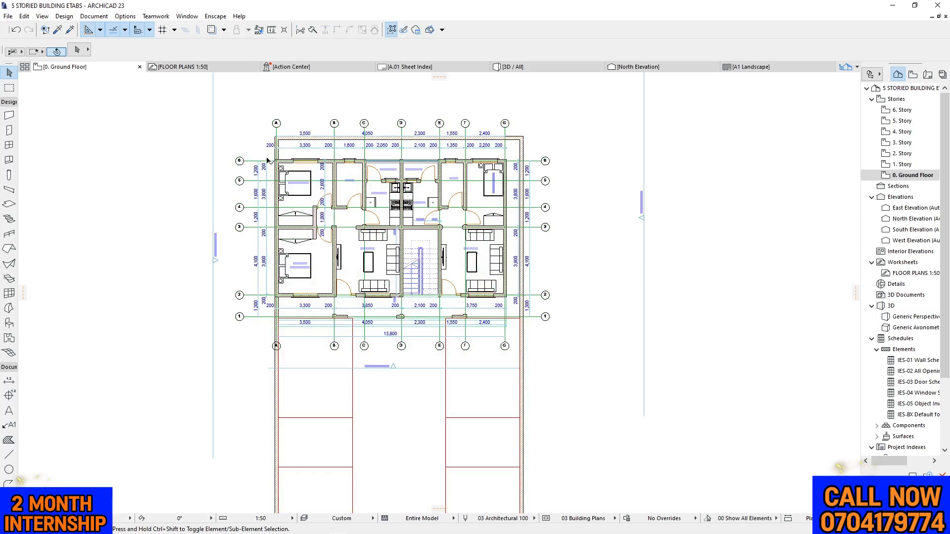
left_click_drag(430, 218, 563, 347)
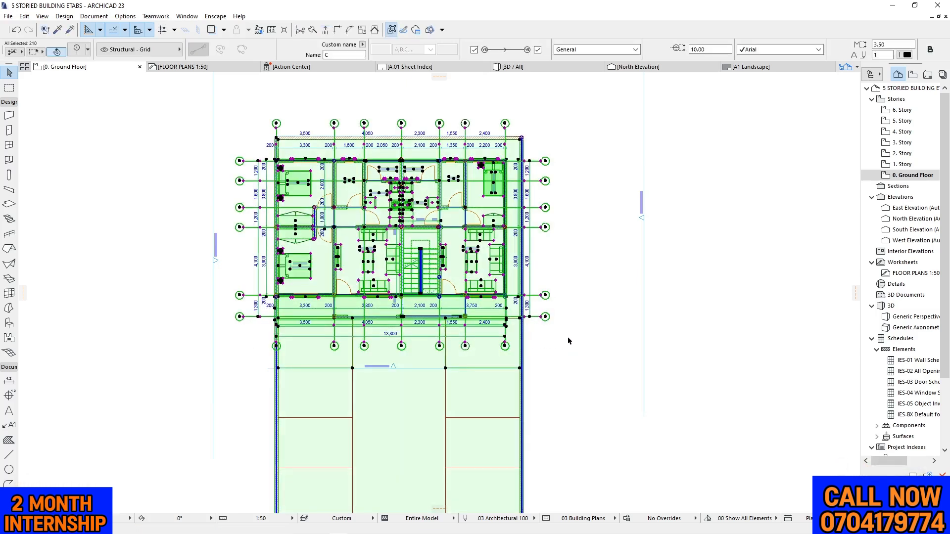
left_click(521, 388, "shift")
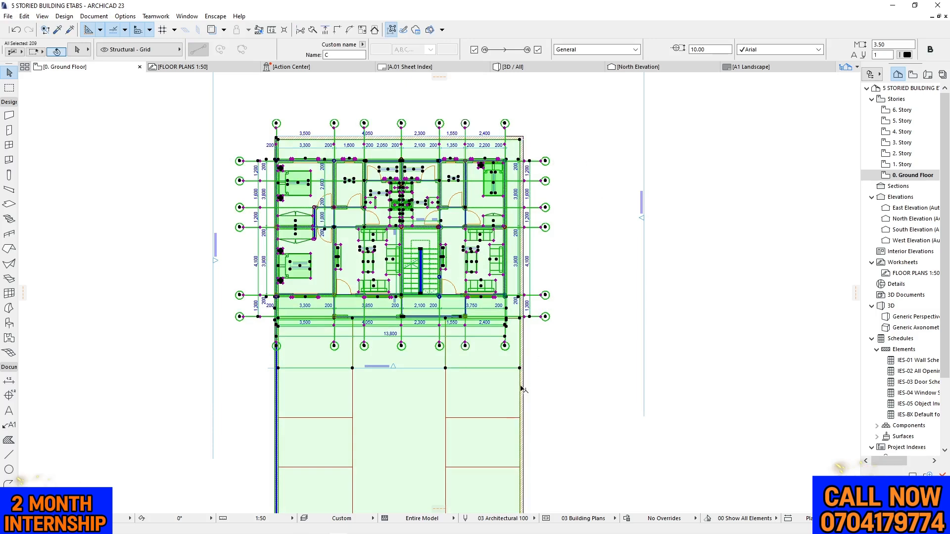
left_click(277, 391, "shift")
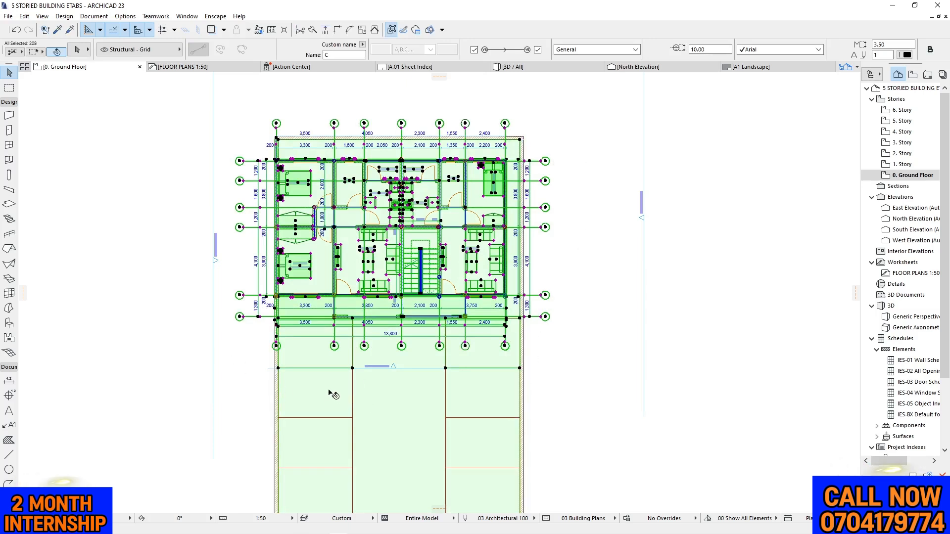
left_click(315, 368, "shift")
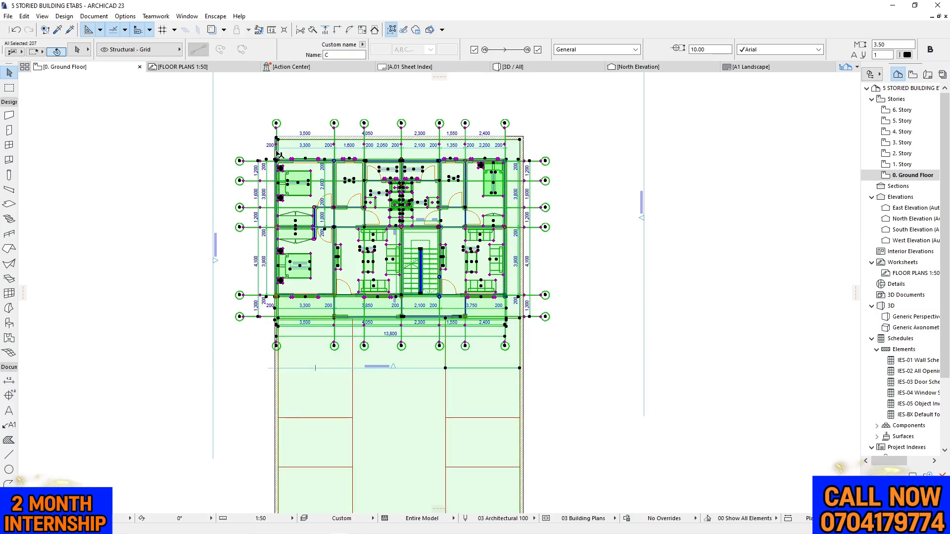
Exclude the remaining boundary wall piece, the site slab and the floor slabs from the ground floor selection
scroll(276, 152, "up", 4)
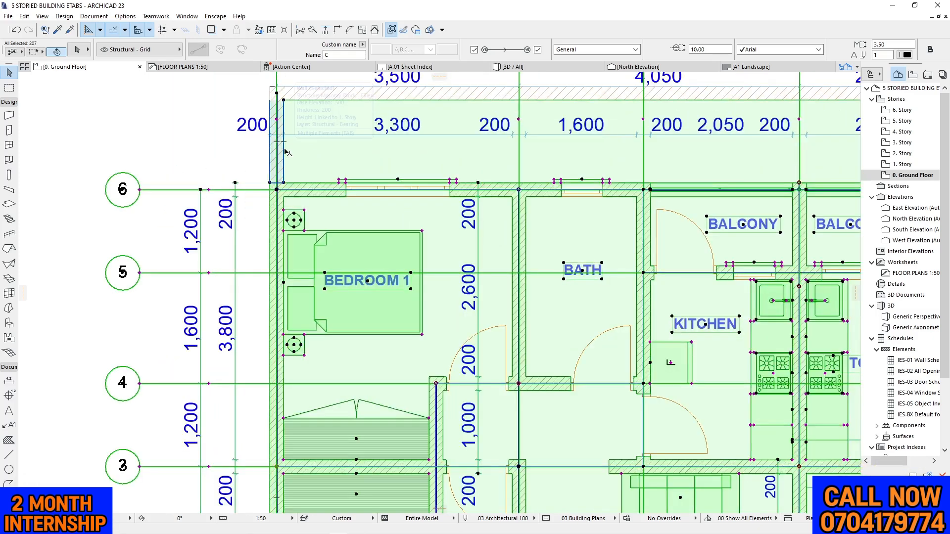
left_click(302, 144, "shift")
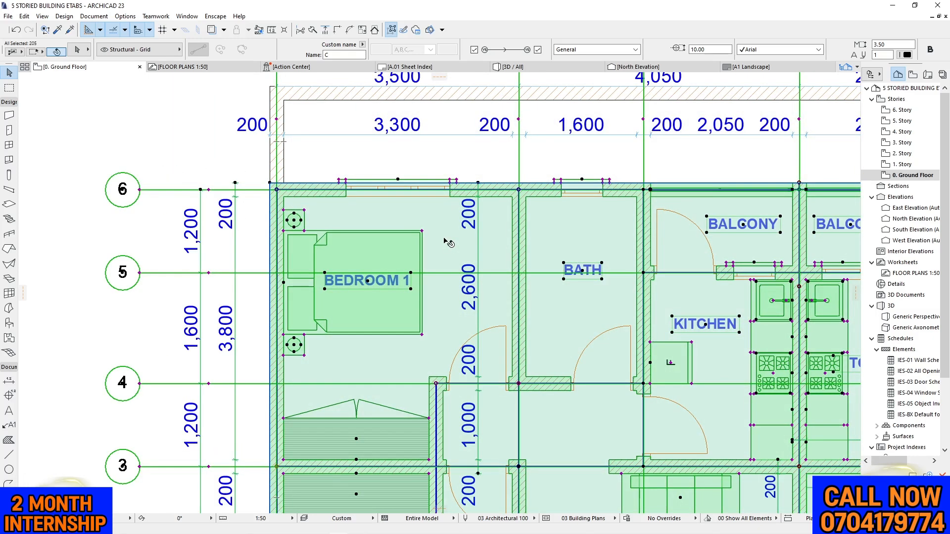
left_click(468, 281, "shift")
scroll(403, 248, "down", 5)
scroll(403, 248, "up", 3)
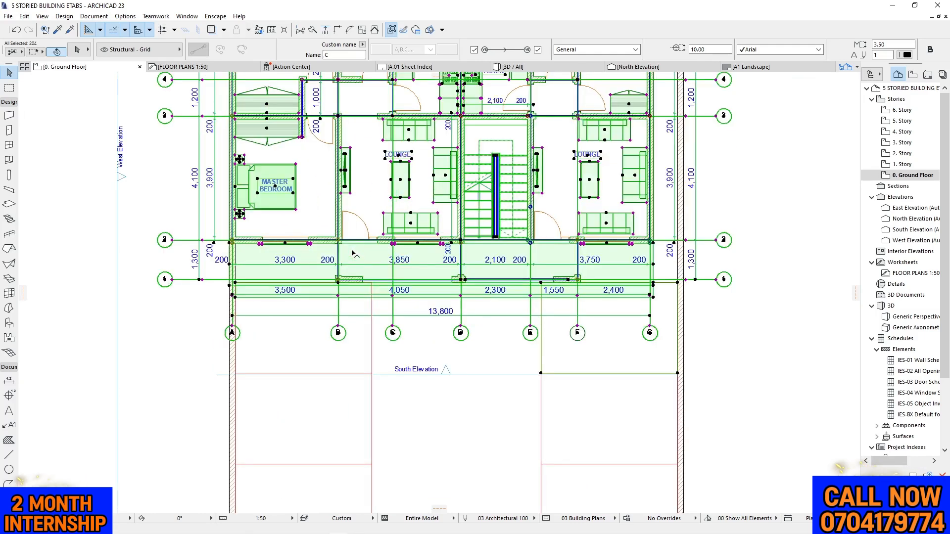
left_click(357, 258, "shift")
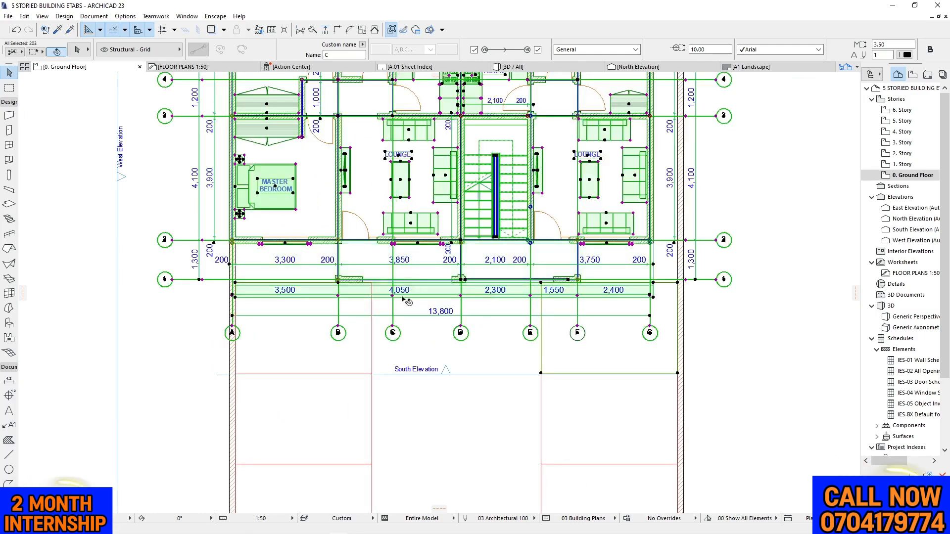
left_click(353, 295, "shift")
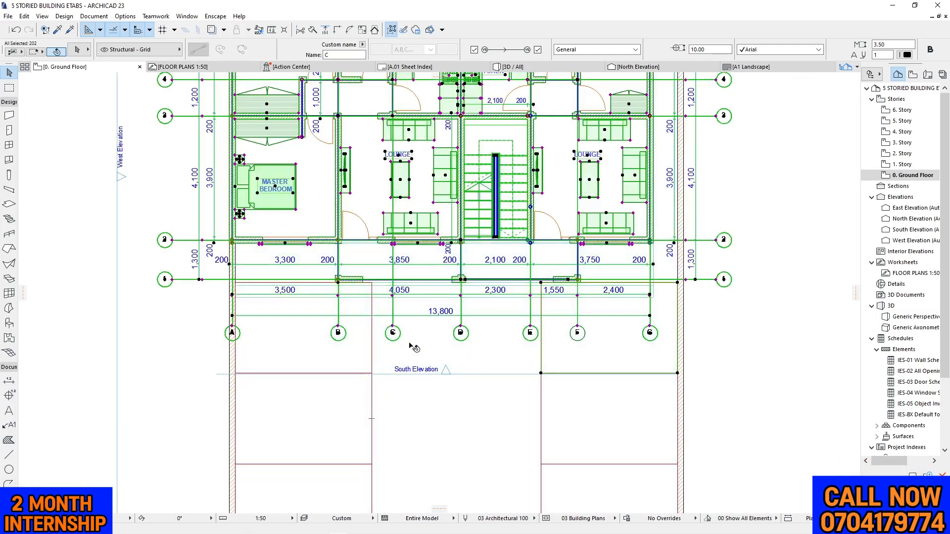
Place a copy of the selected ground floor plan in the empty area beyond the East Elevation marker with Drag a Copy
scroll(386, 289, "down", 2)
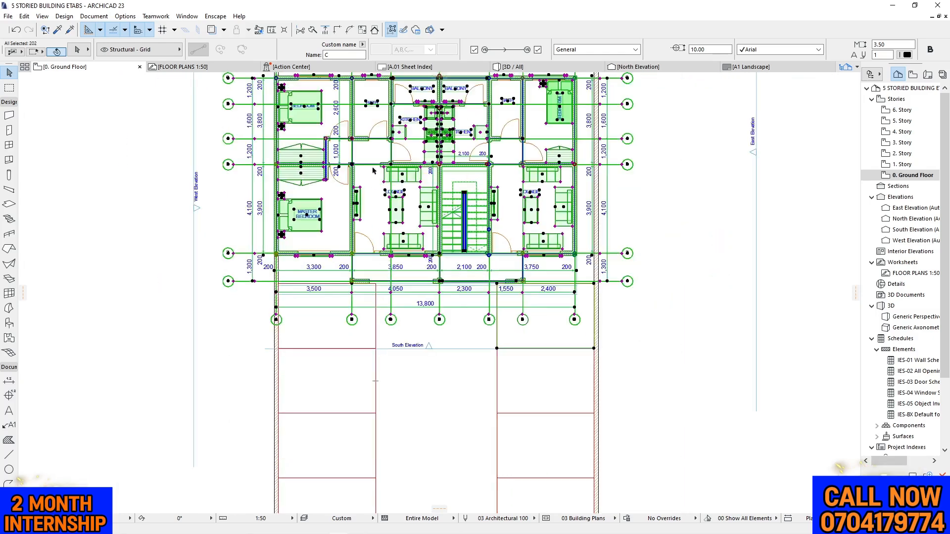
right_click(367, 115)
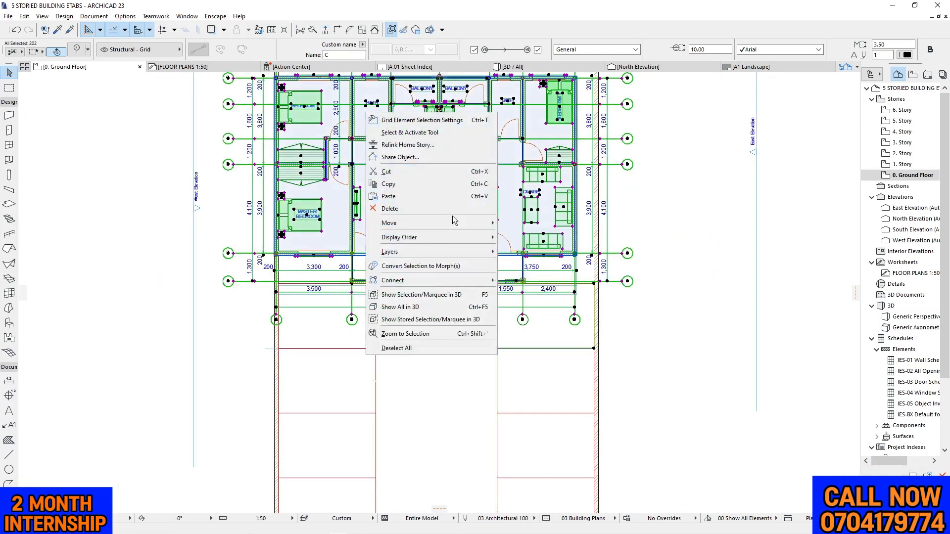
mouse_move(481, 223)
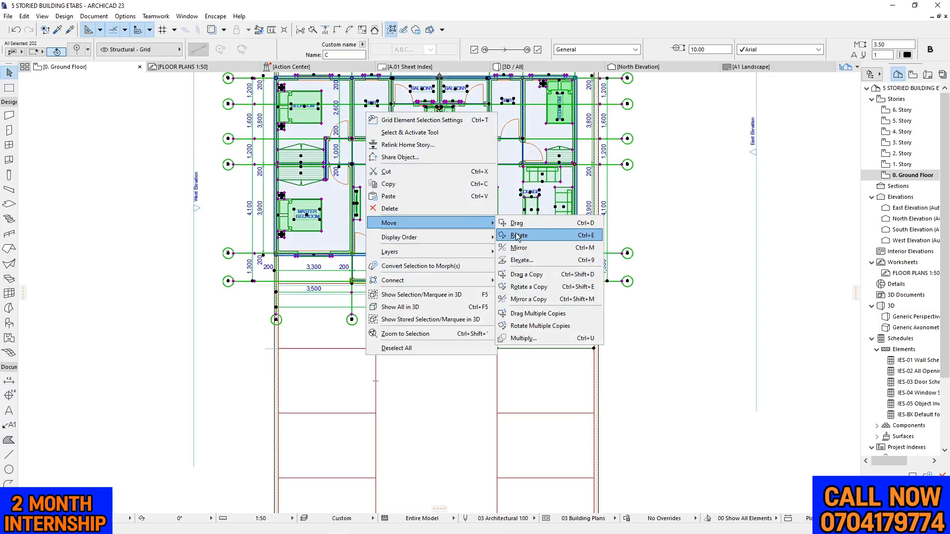
left_click(523, 275)
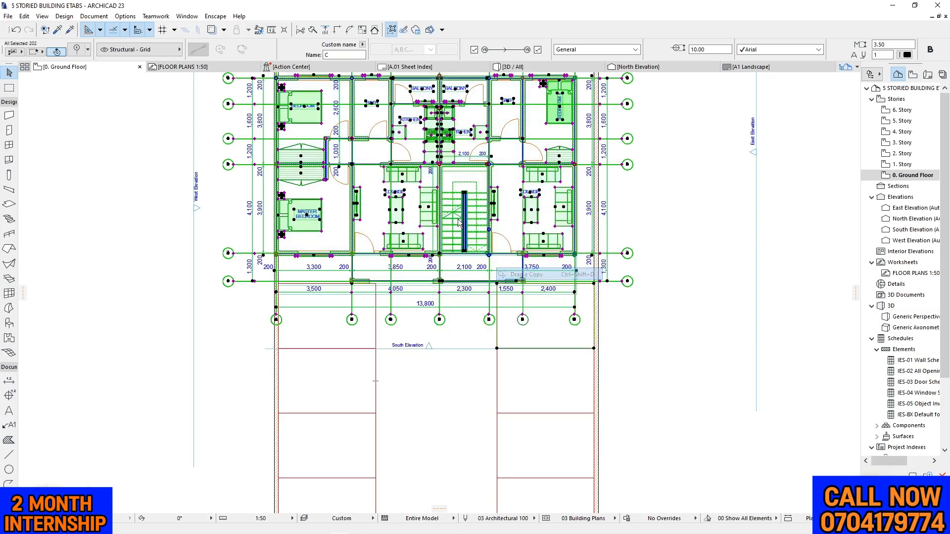
scroll(319, 268, "down", 1)
scroll(318, 267, "down", 3)
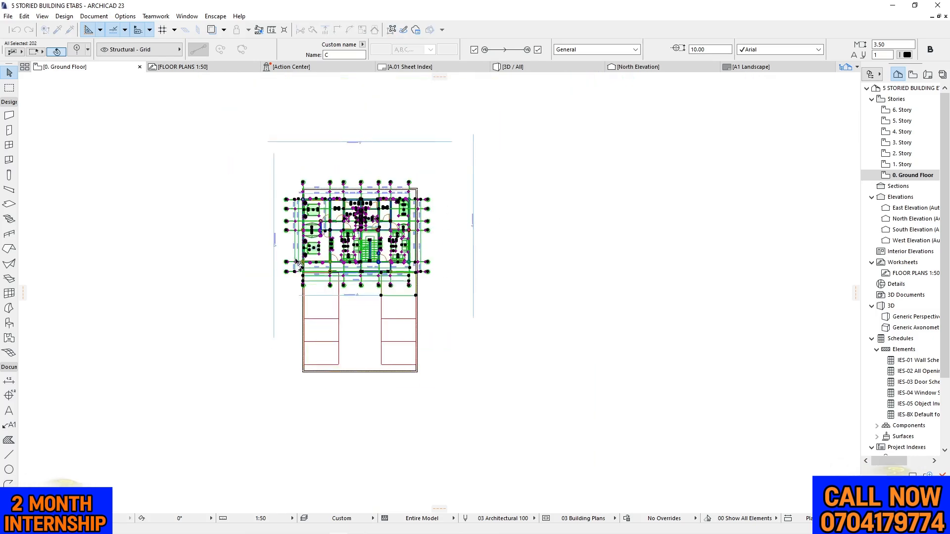
left_click(351, 166)
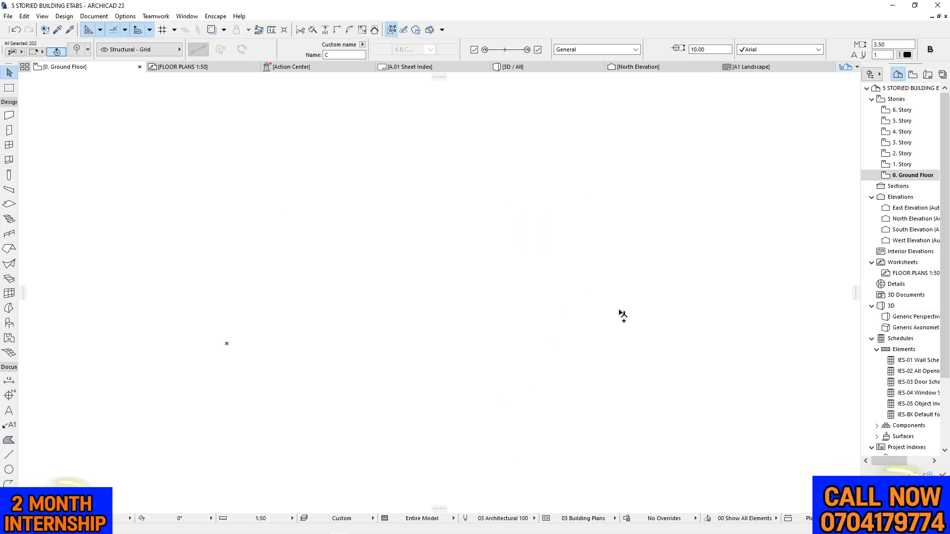
left_click(498, 163)
scroll(544, 228, "up", 3)
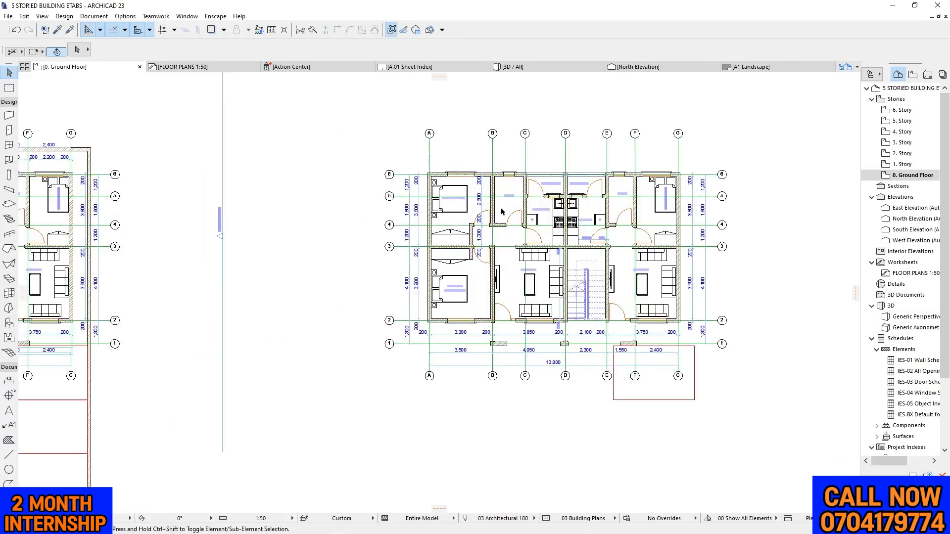
Delete the leftover parking bay rectangle below grid lines E to G on the copied plan
scroll(596, 335, "up", 3)
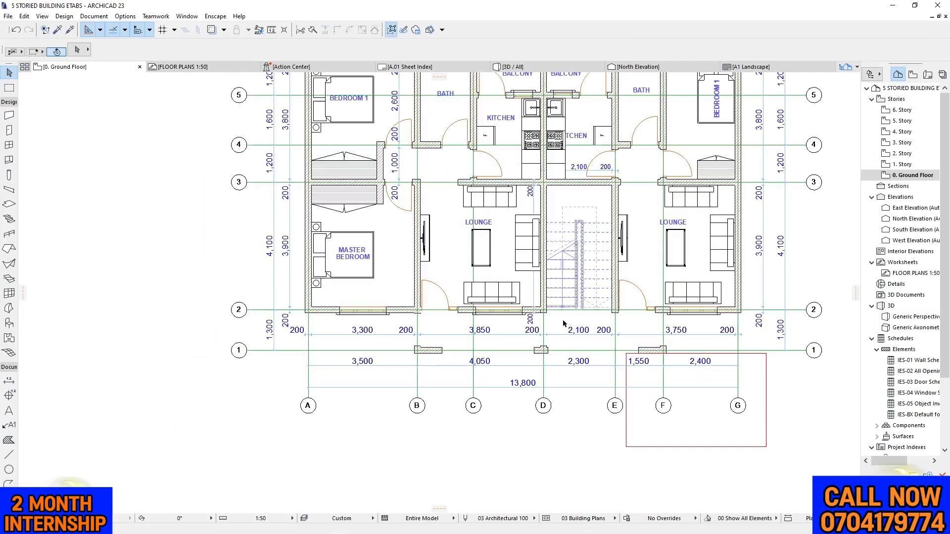
scroll(560, 329, "down", 3)
scroll(558, 148, "up", 3)
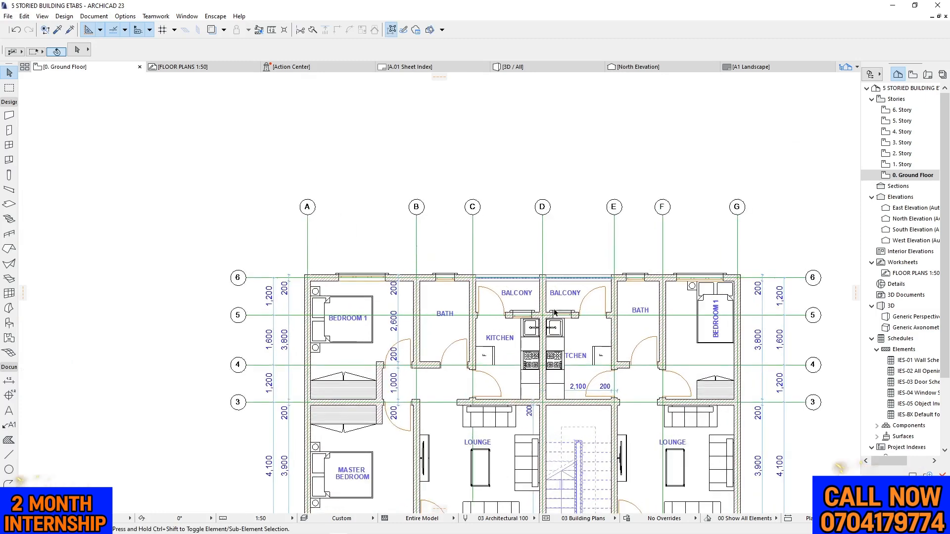
scroll(502, 142, "down", 4)
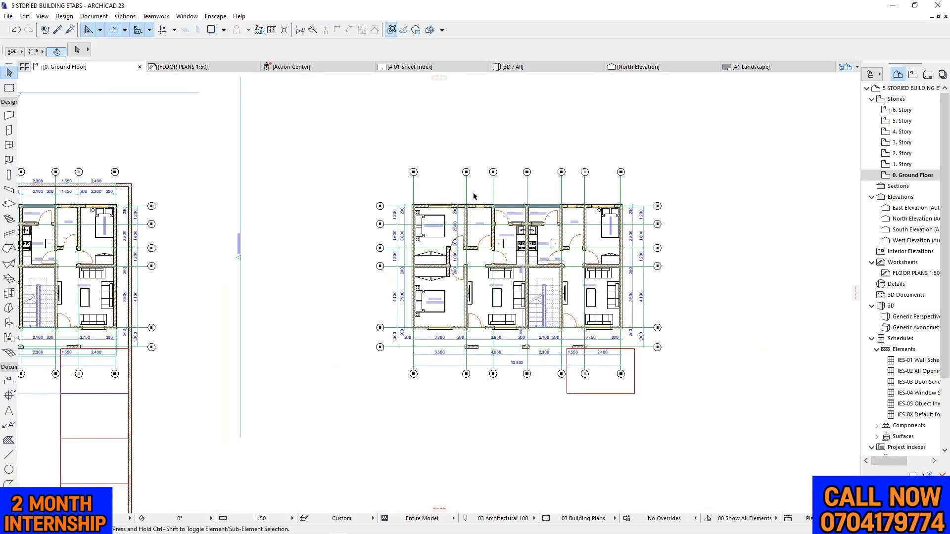
scroll(588, 260, "up", 3)
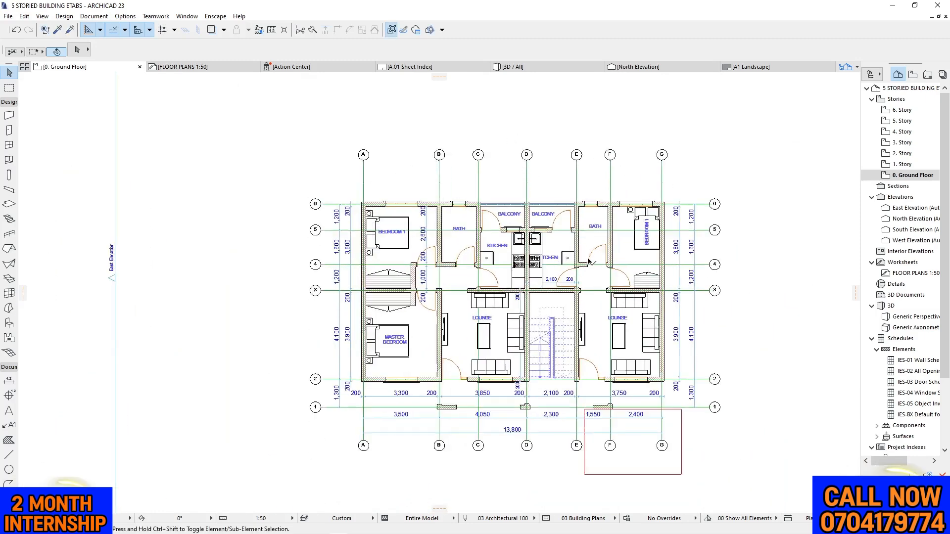
left_click(673, 475)
key("Delete")
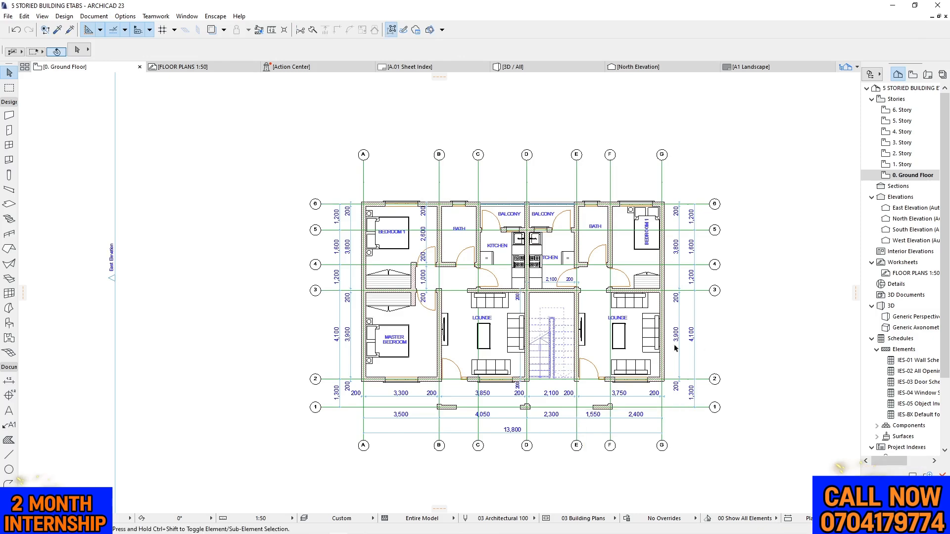
Review the copied floor plan beside the original ground floor plan
scroll(332, 209, "down", 3)
scroll(388, 260, "up", 3)
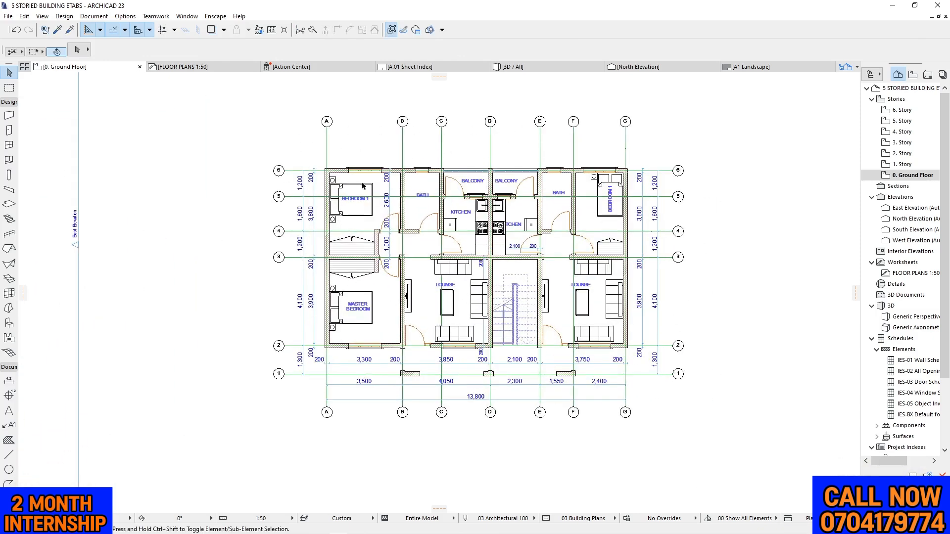
scroll(329, 223, "down", 3)
scroll(153, 225, "up", 2)
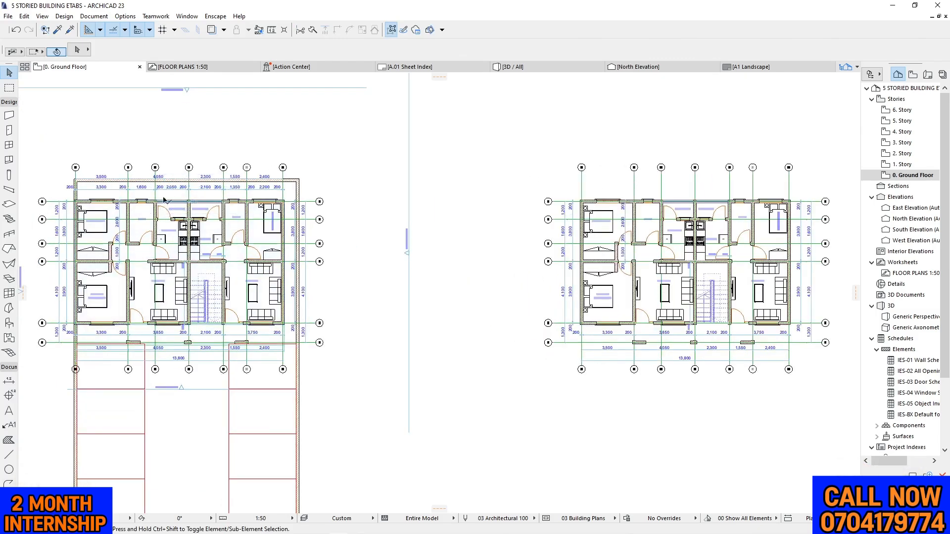
scroll(218, 206, "down", 2)
scroll(596, 256, "up", 1)
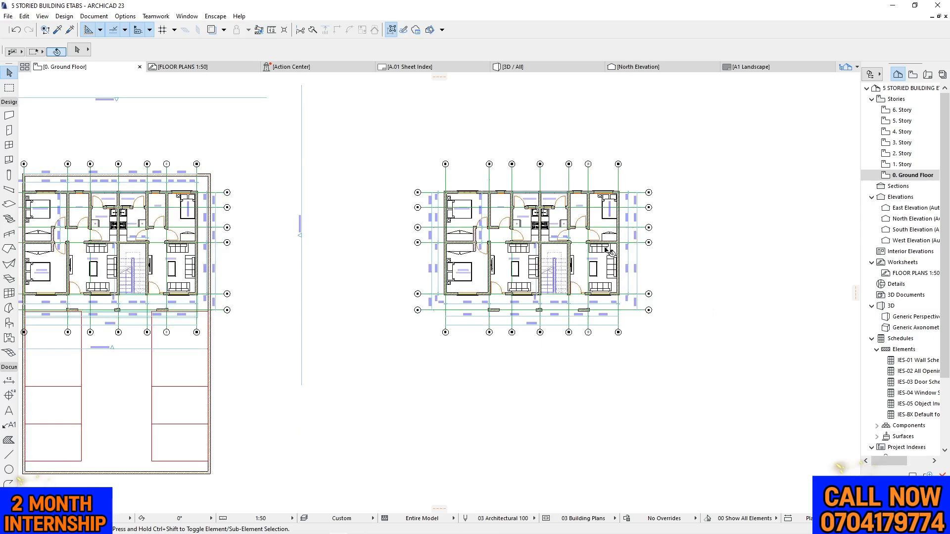
scroll(556, 166, "up", 1)
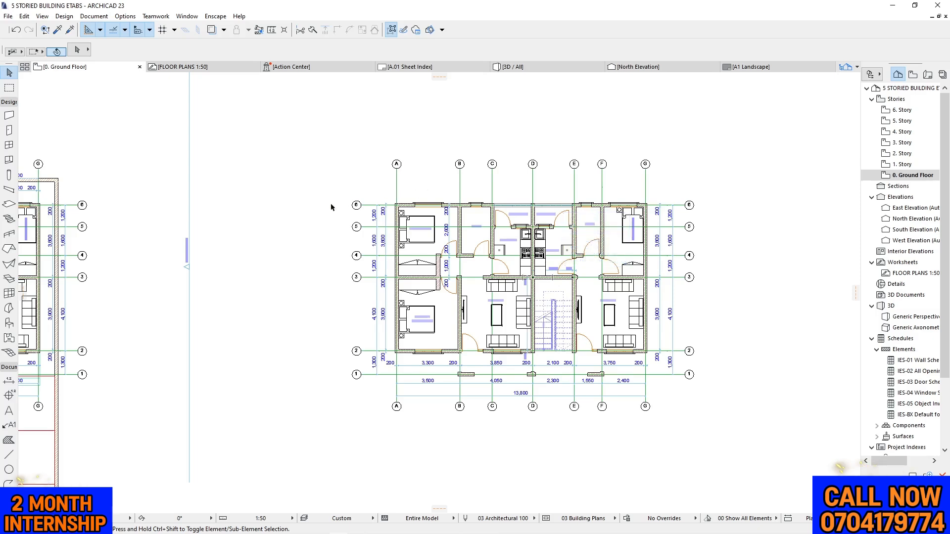
Enclose the copied floor plan in a marquee and delete all furniture and fixture objects inside it
scroll(700, 224, "up", 1)
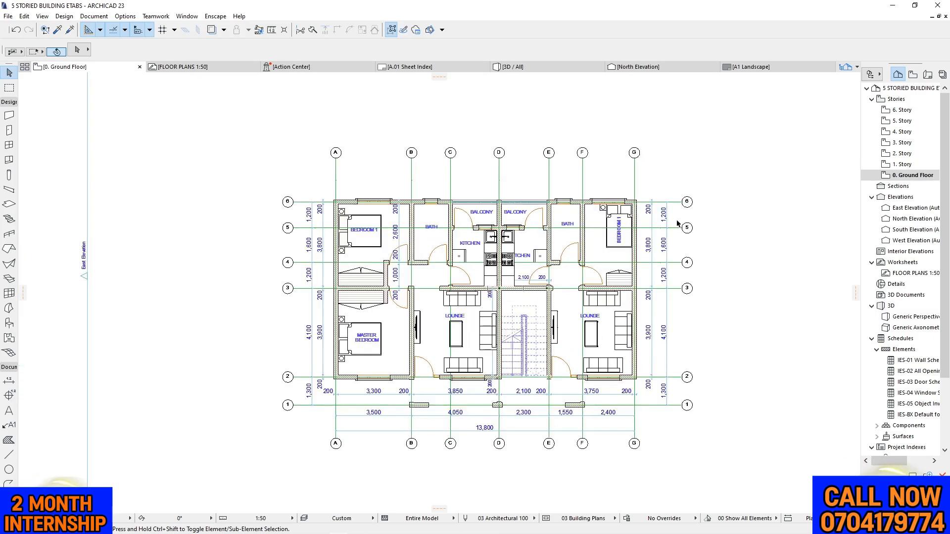
left_click(363, 247)
key("Escape")
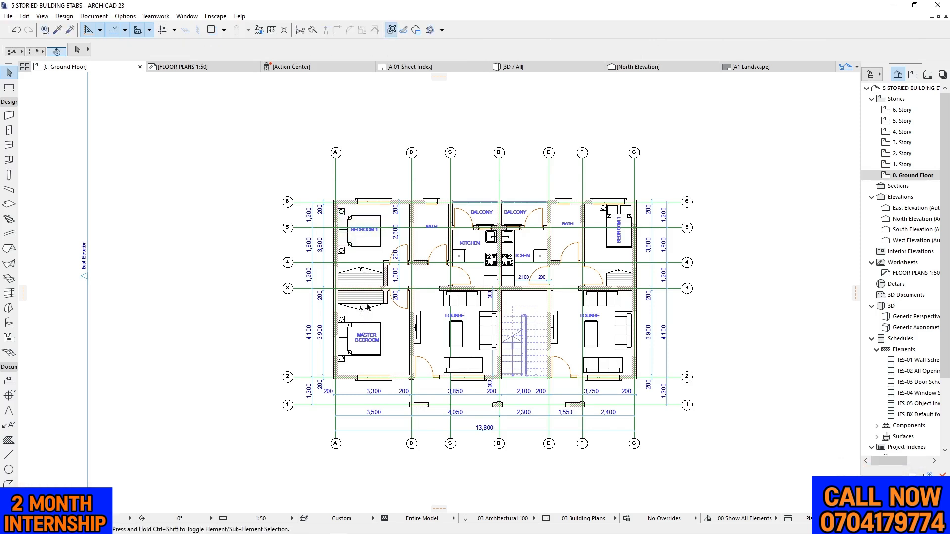
left_click(9, 87)
left_click_drag(250, 126, 765, 483)
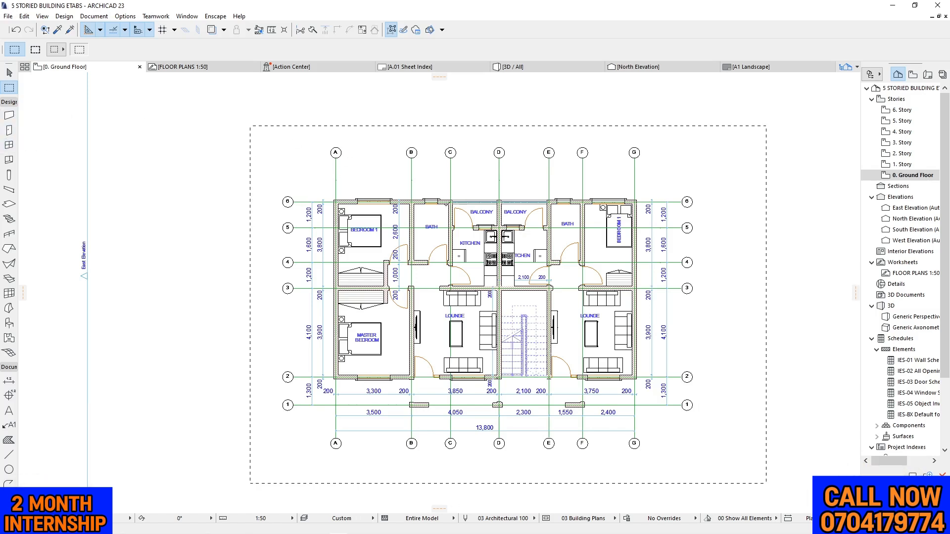
left_click(9, 325)
key("ctrl+a")
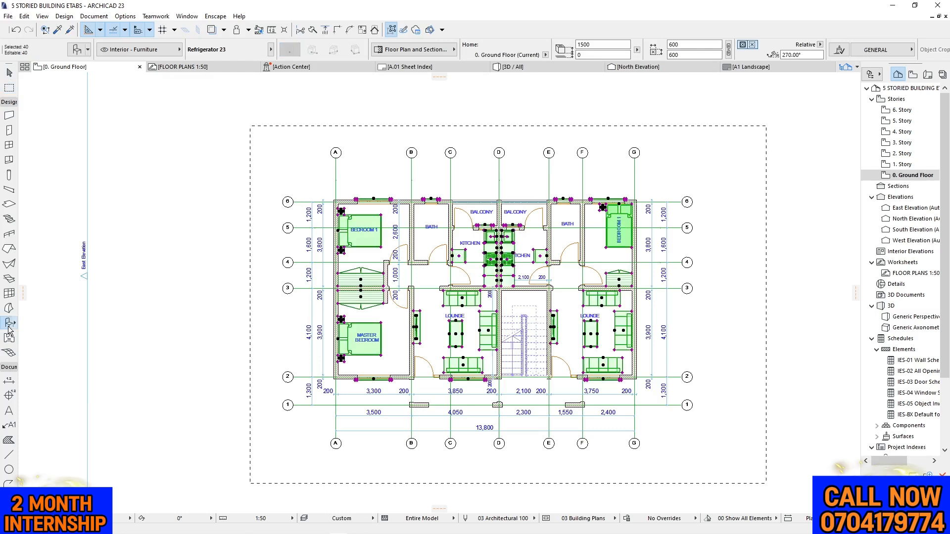
key("Delete")
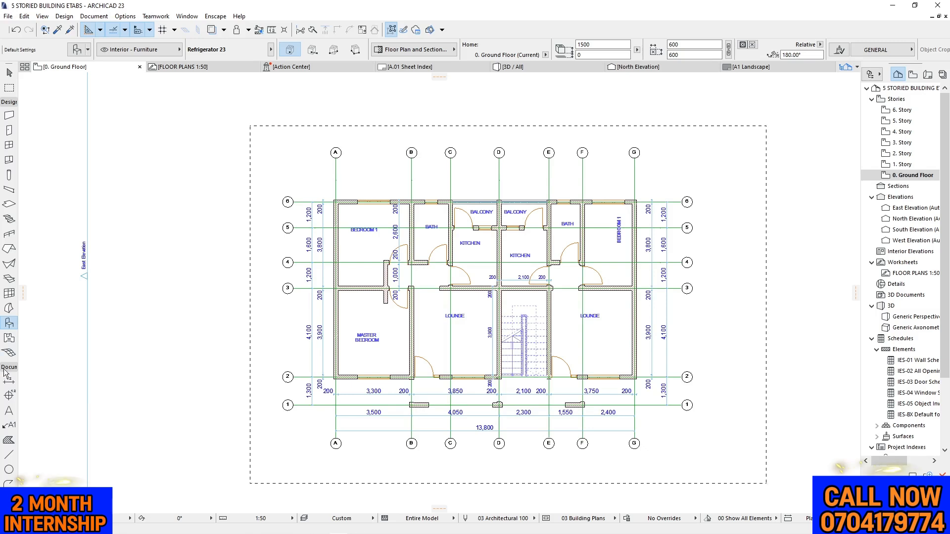
Delete all room name texts within the marquee on the copied plan
left_click(8, 411)
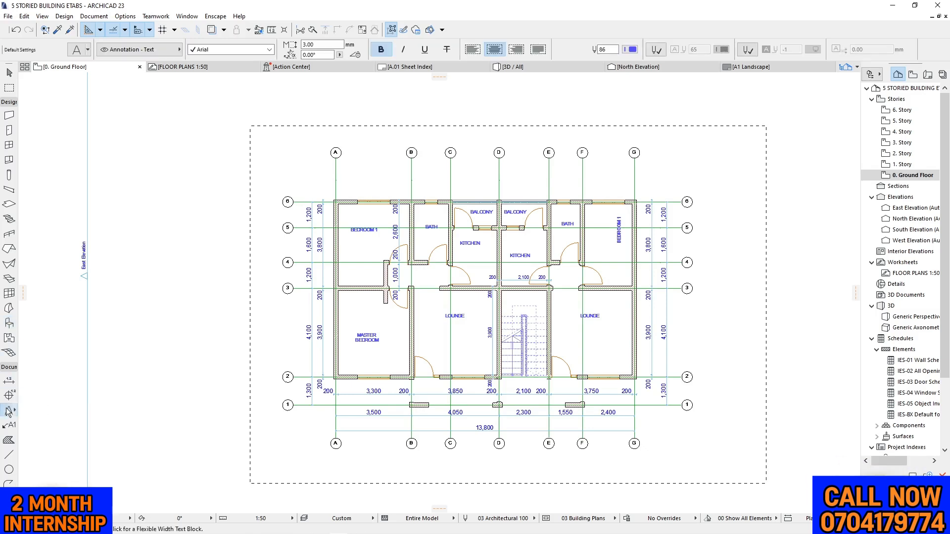
key("ctrl+a")
key("Delete")
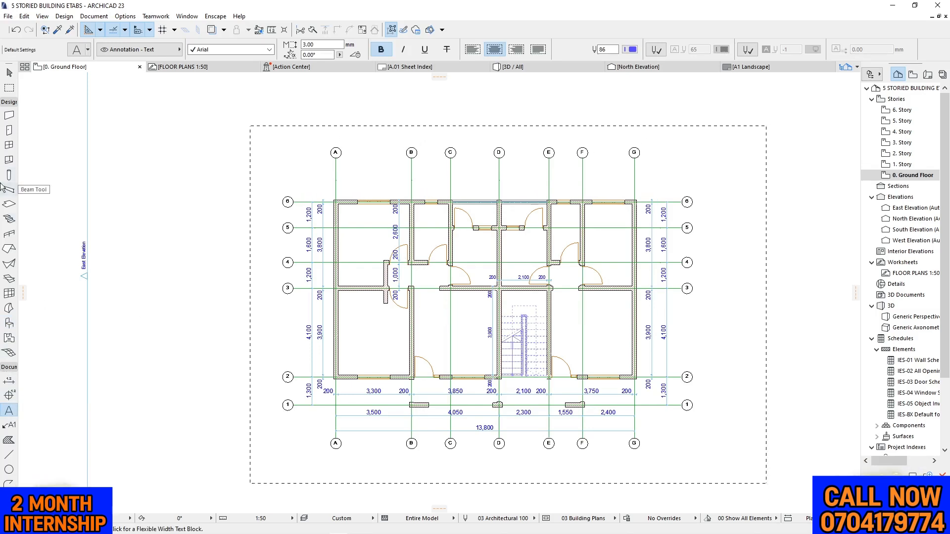
Delete all doors and windows within the marquee and clear the marquee
left_click(9, 130)
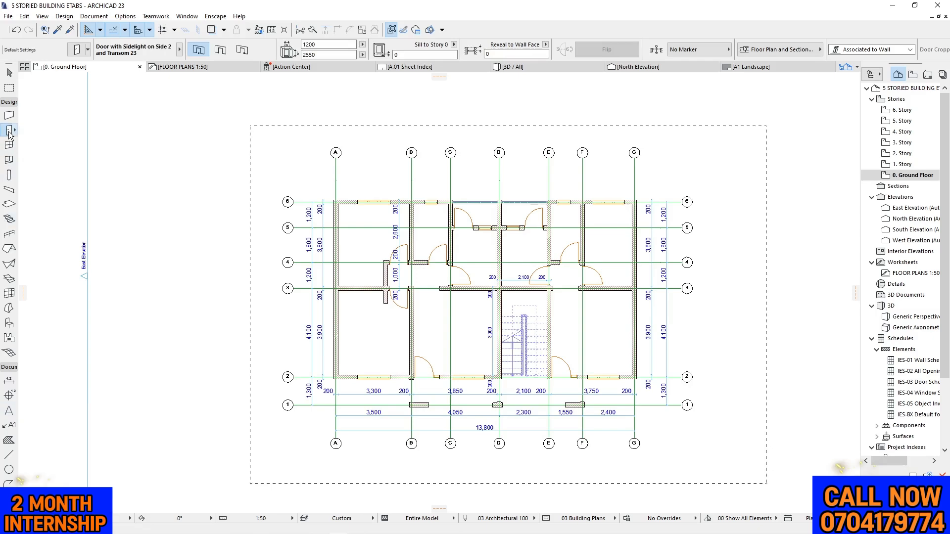
key("ctrl+a")
key("Delete")
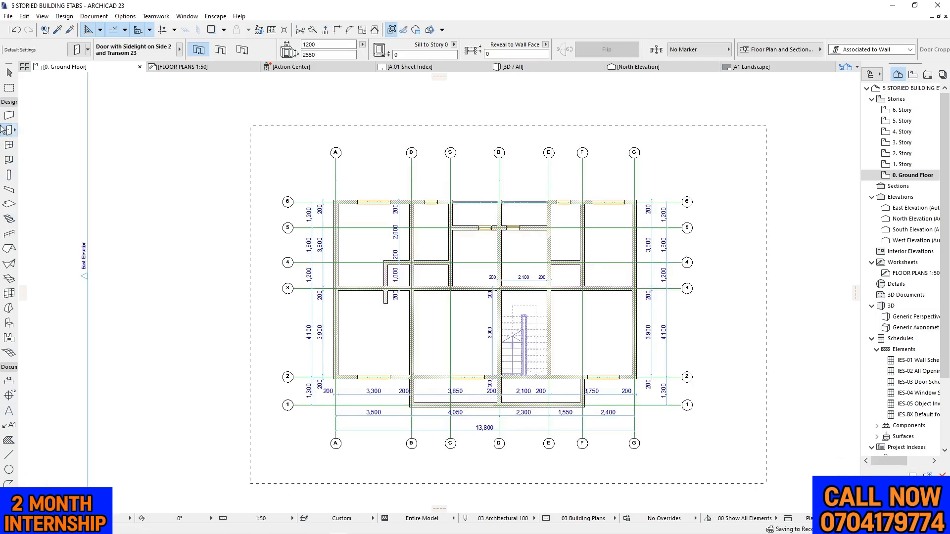
left_click(9, 145)
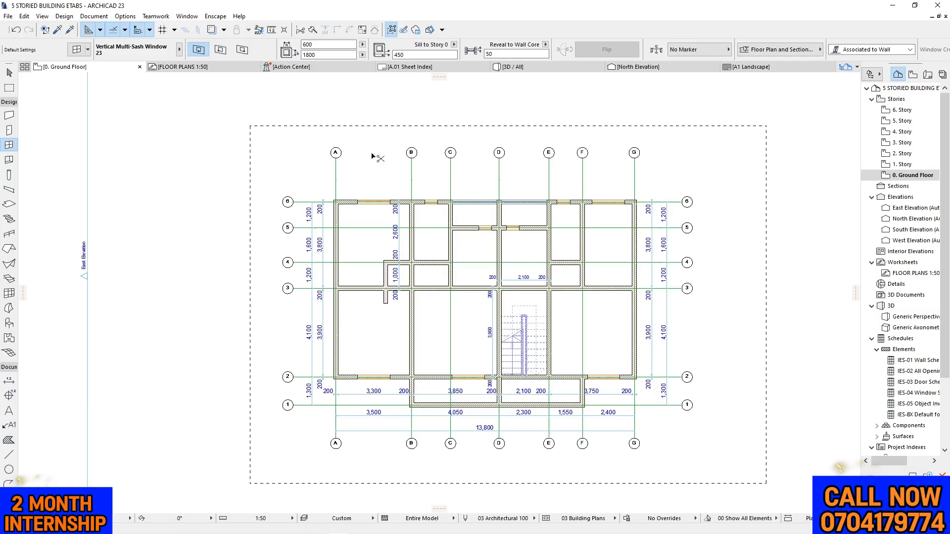
key("ctrl+a")
key("Delete")
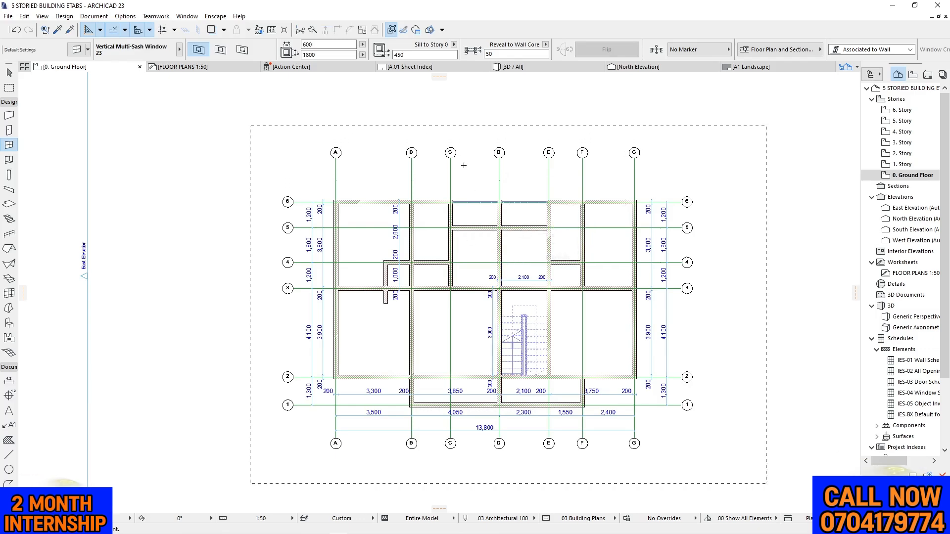
key("Escape")
key("Escape")
Move the three horizontal dimension chains below the copied plan down, clear of the wall on grid line 1
scroll(446, 106, "down", 3)
scroll(494, 271, "up", 4)
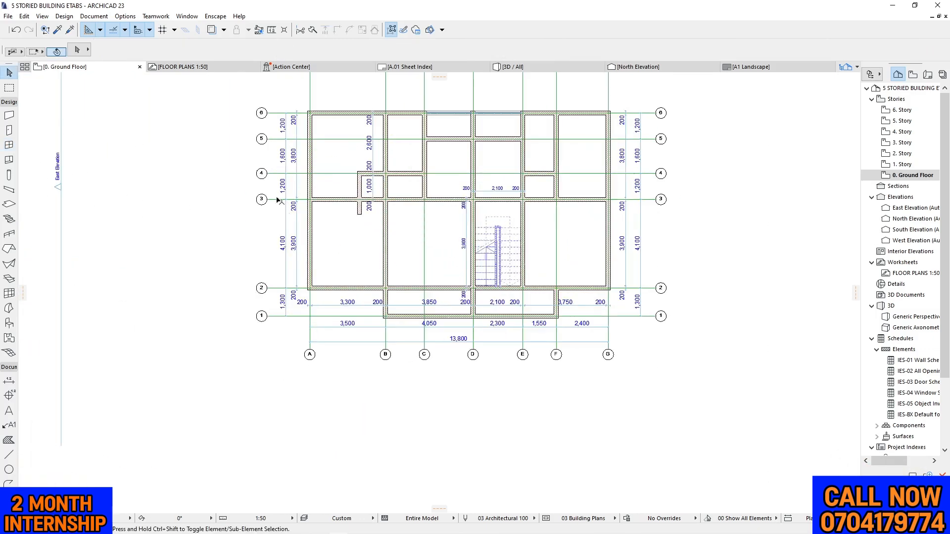
scroll(505, 247, "down", 2)
scroll(506, 247, "down", 2)
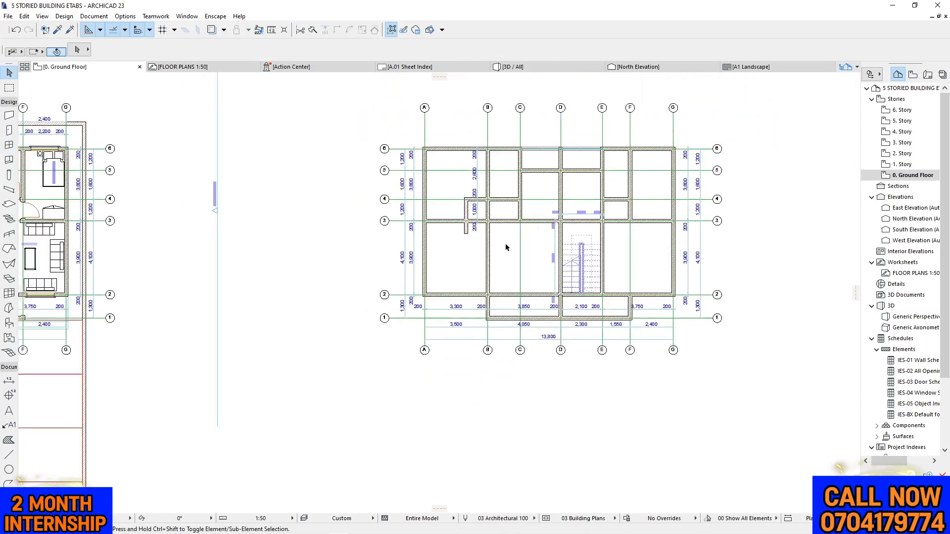
scroll(465, 341, "up", 2)
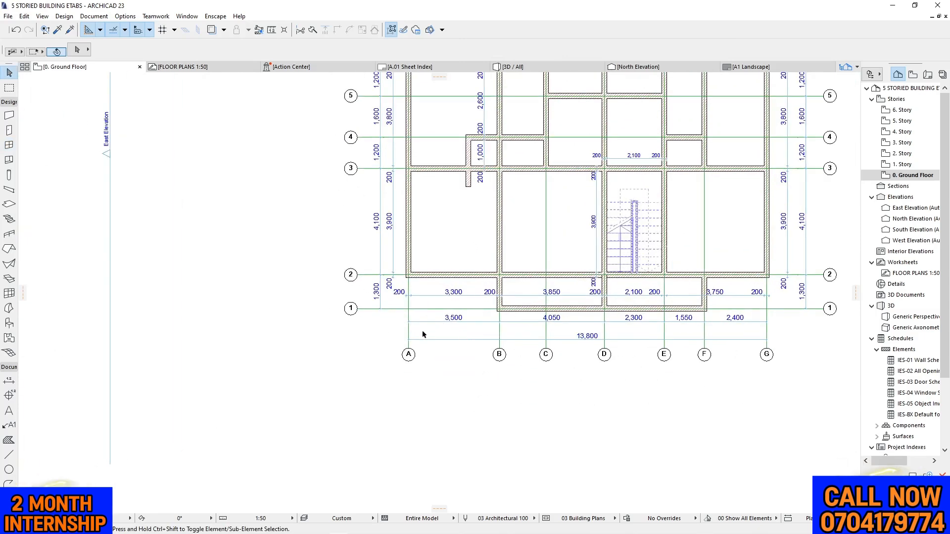
left_click(428, 296)
left_click_drag(442, 354, 427, 292)
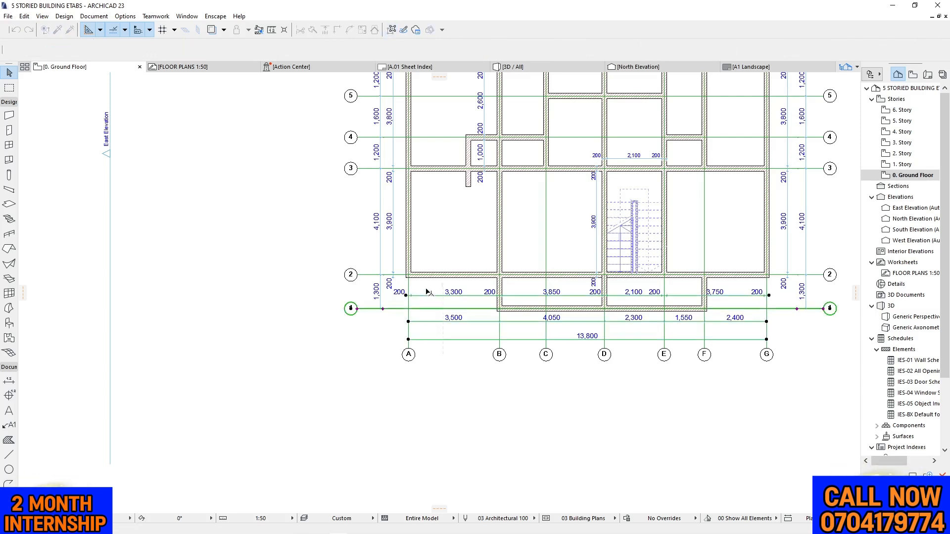
left_click_drag(338, 286, 362, 340, "shift")
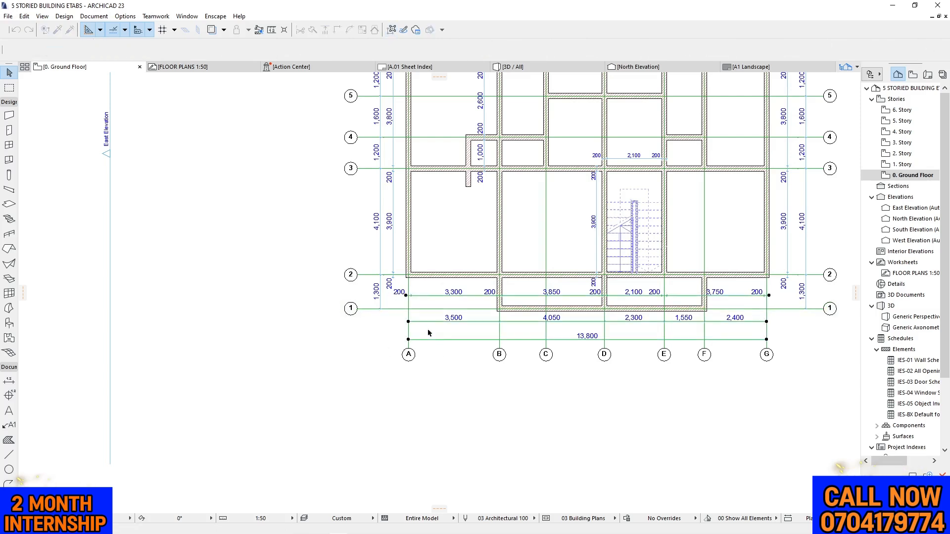
left_click(576, 295)
left_click(577, 322)
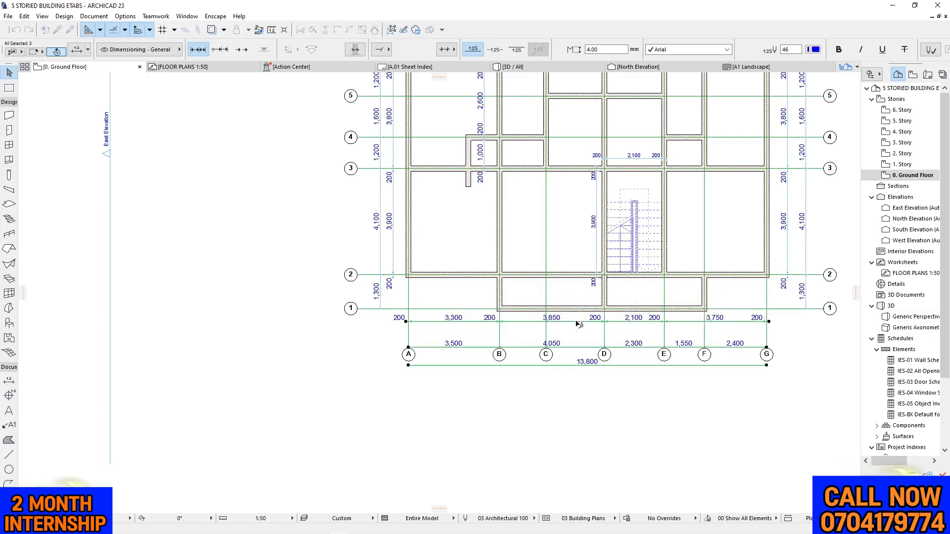
left_click(610, 429)
scroll(405, 376, "down", 3)
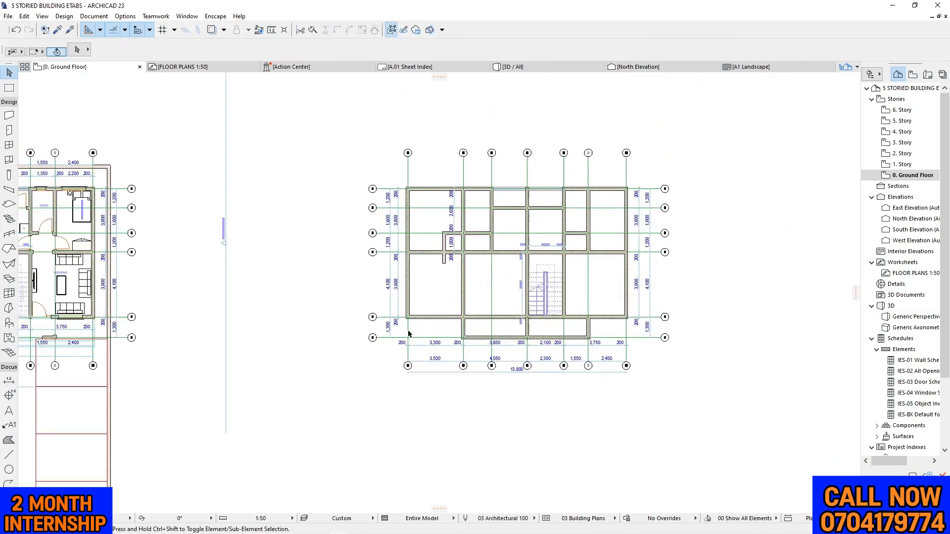
Examine the walls, grid lines and dimensions on the stripped floor plan copy, trying selections of the whole plan
scroll(432, 226, "up", 5)
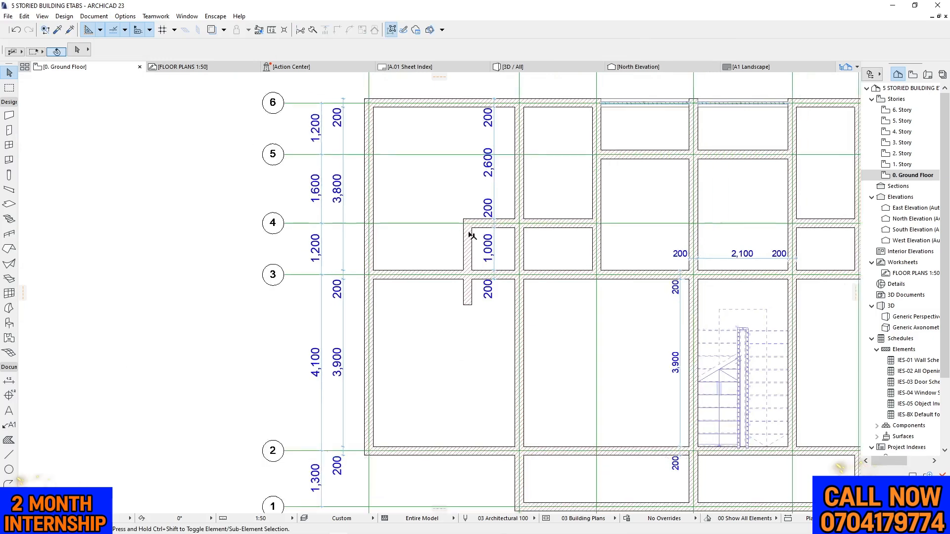
scroll(470, 232, "down", 4)
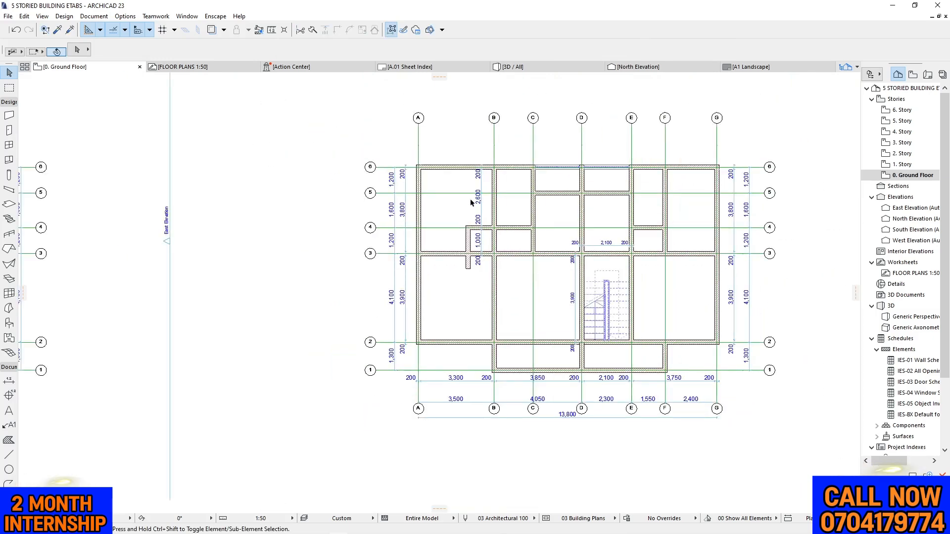
scroll(780, 235, "up", 2)
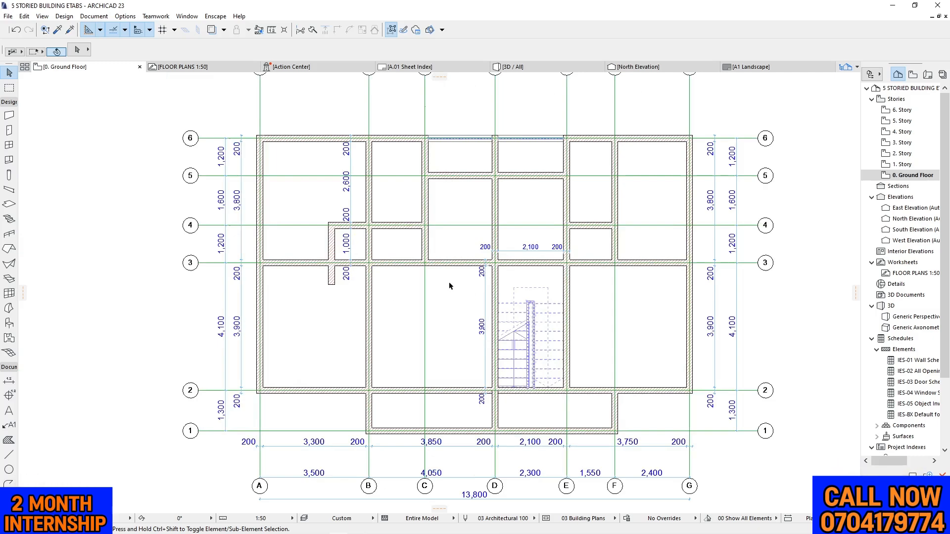
scroll(198, 166, "down", 1)
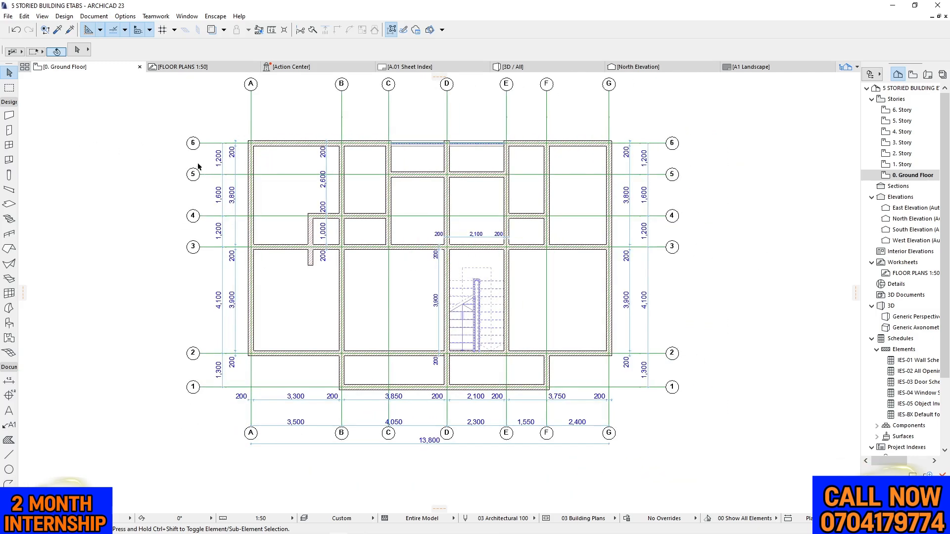
left_click_drag(184, 114, 705, 444)
left_click(705, 444)
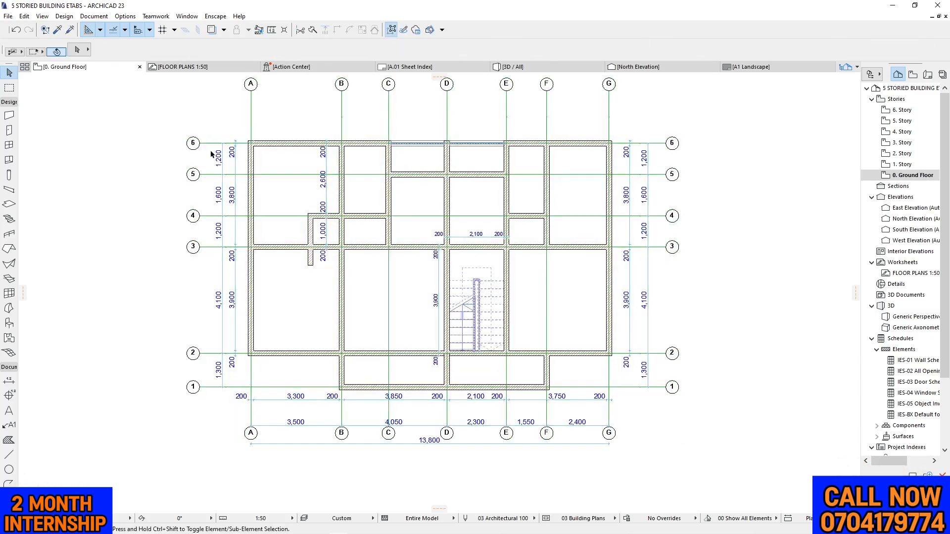
left_click_drag(172, 121, 731, 455)
left_click(731, 455)
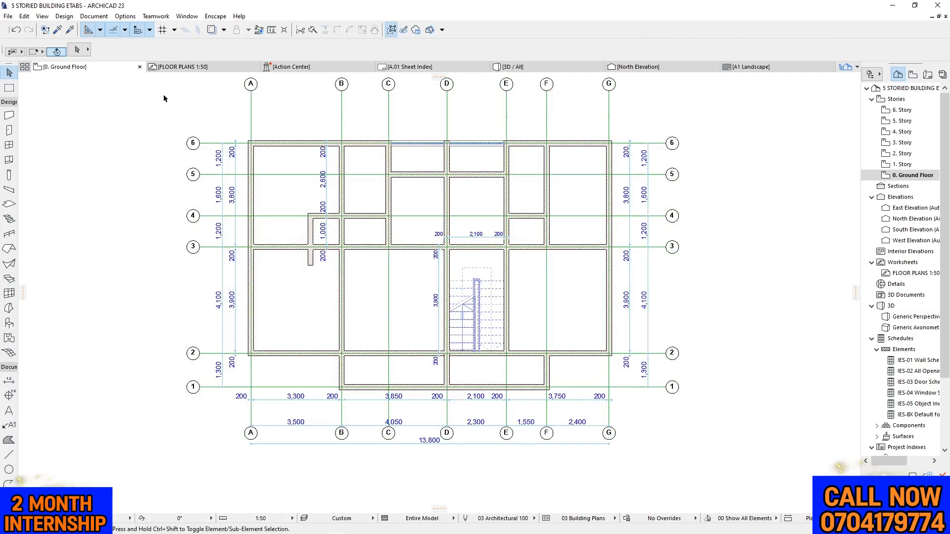
left_click_drag(163, 94, 754, 462)
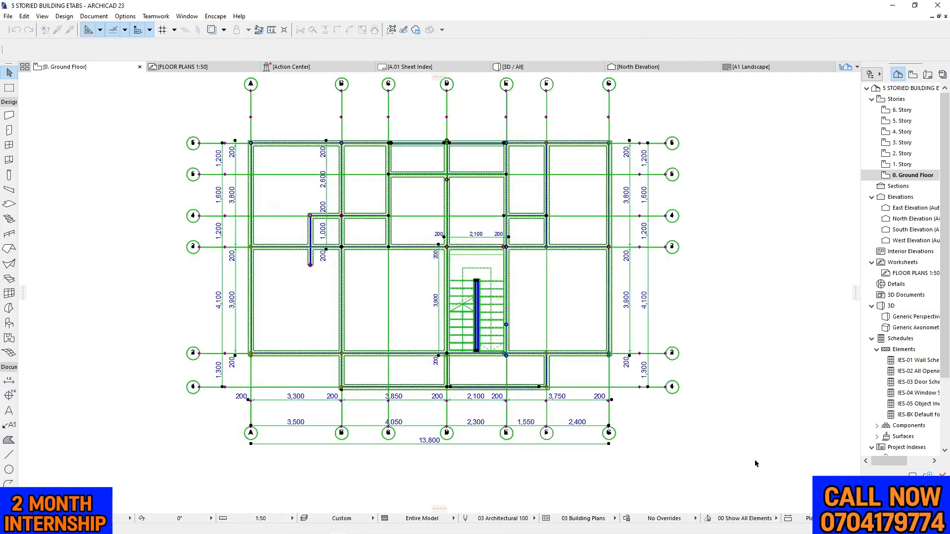
left_click(747, 435)
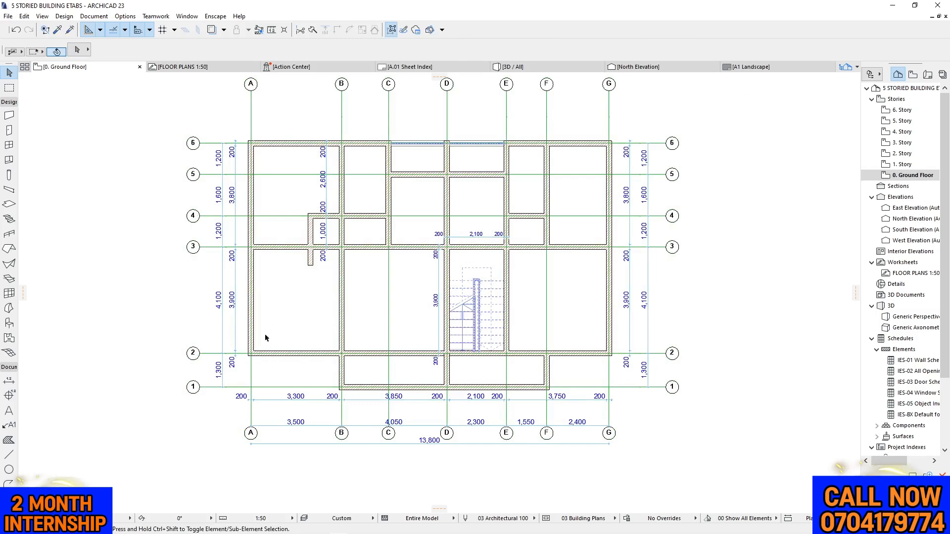
left_click(193, 388)
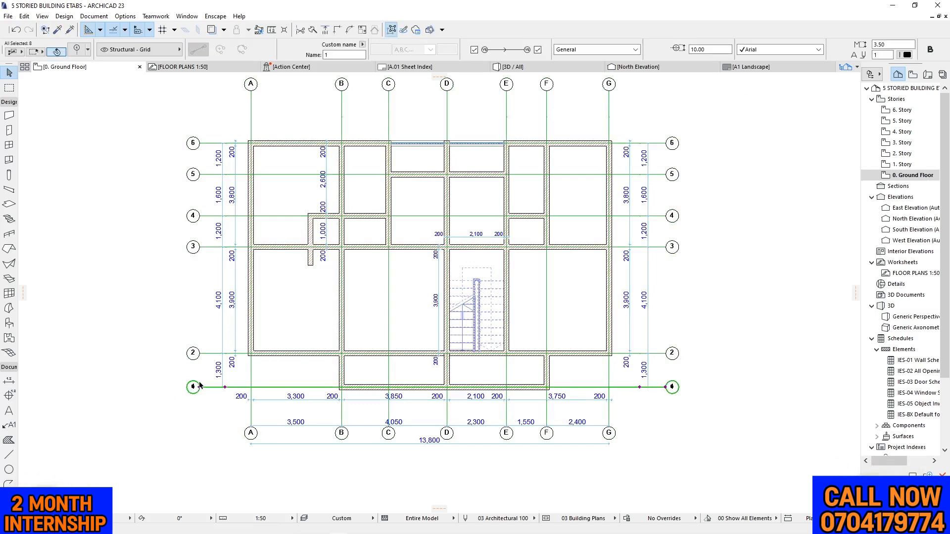
left_click(157, 302)
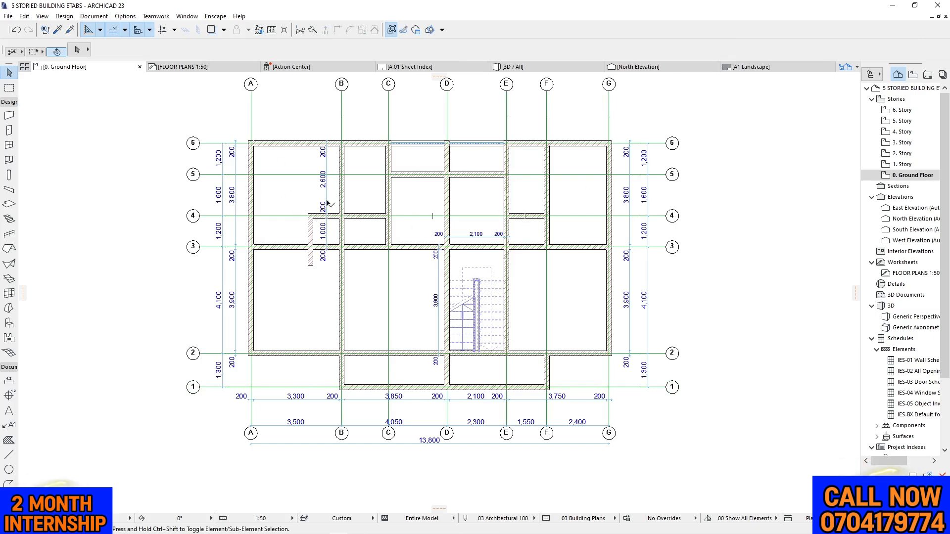
scroll(327, 202, "up", 5)
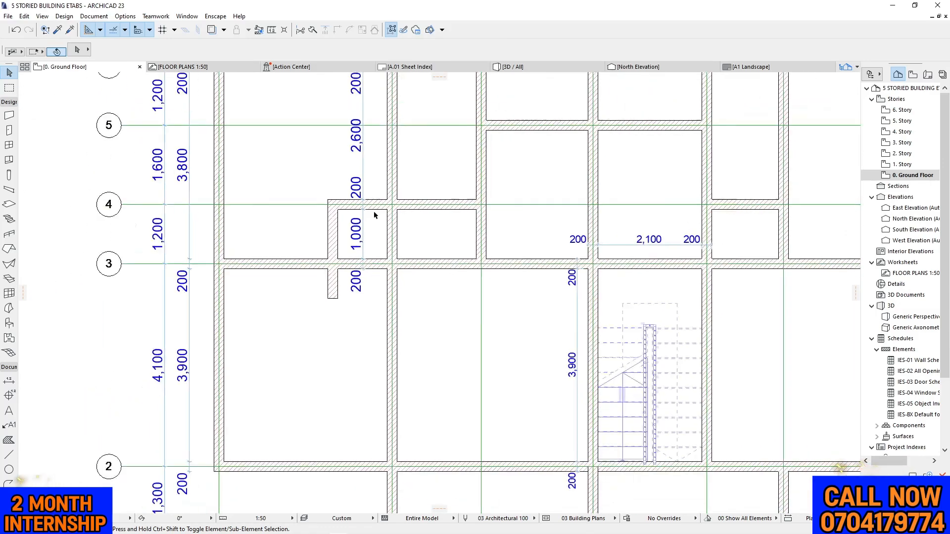
scroll(374, 214, "down", 2)
scroll(444, 165, "down", 2)
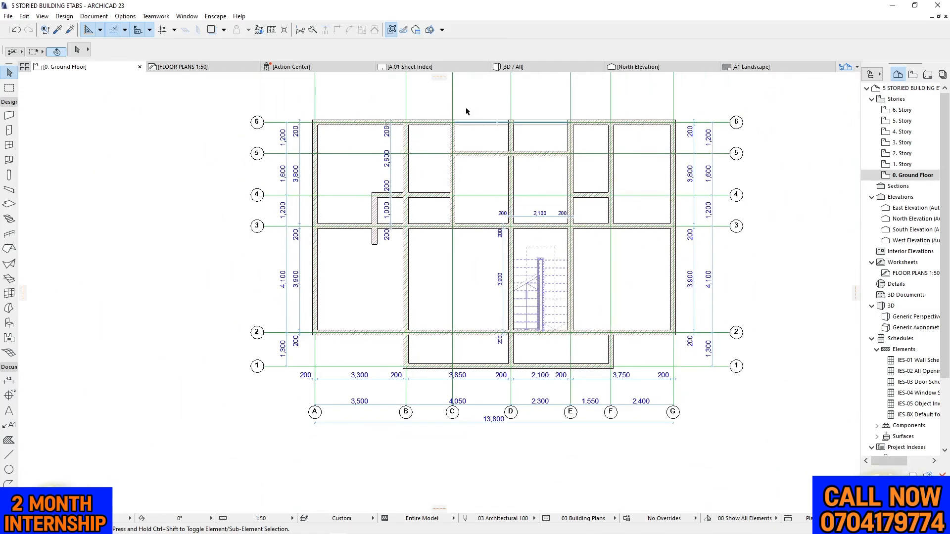
Delete the two balcony railings along grid line 6 between grid lines C and E
scroll(495, 121, "up", 4)
left_click(491, 136)
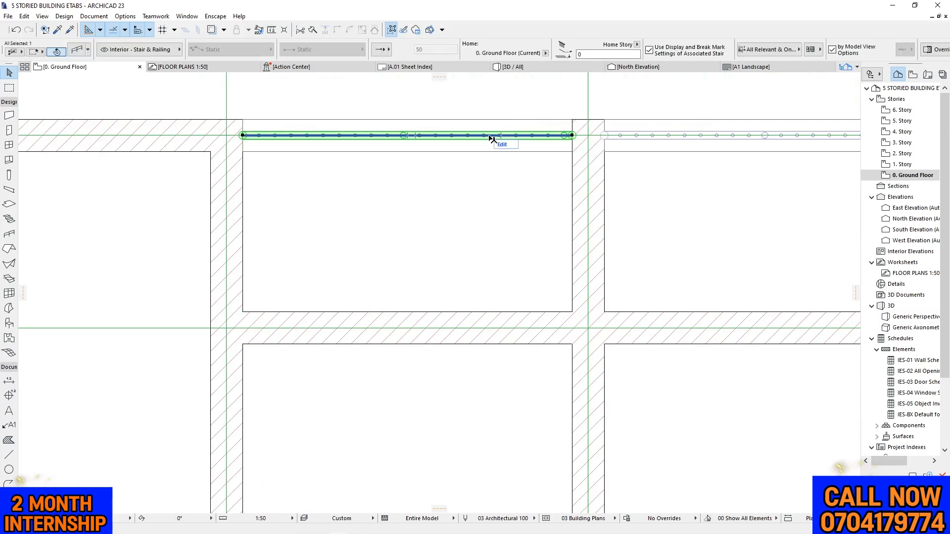
key("Escape")
left_click(622, 135)
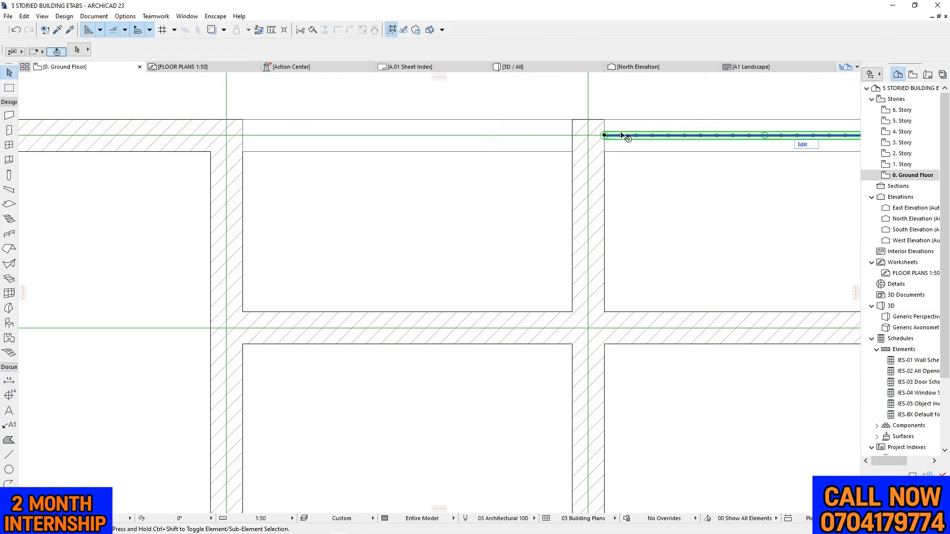
key("Escape")
scroll(463, 149, "down", 3)
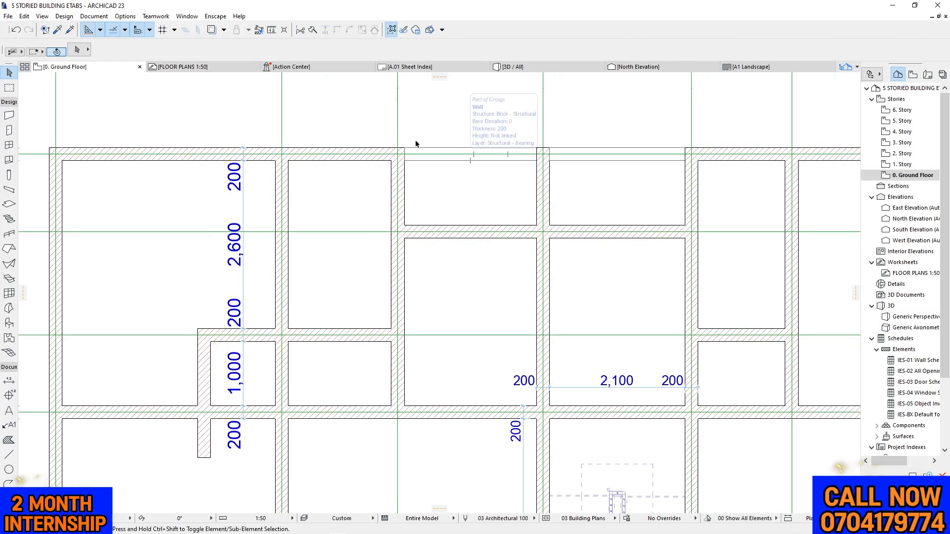
Transfer the settings of the 200 mm structural brick wall on grid line 6 to the balcony wall between grid lines C and D
left_click(364, 152, "alt")
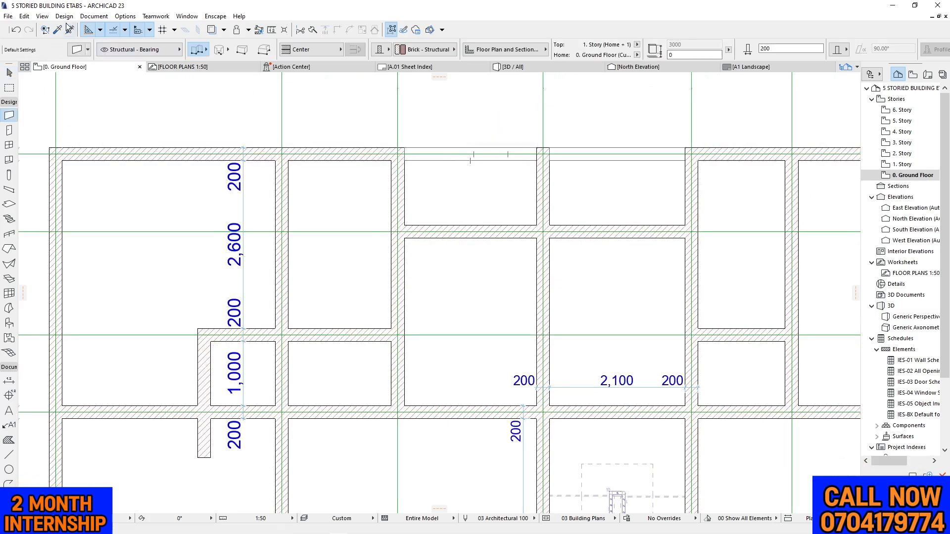
left_click(71, 31)
left_click(456, 153)
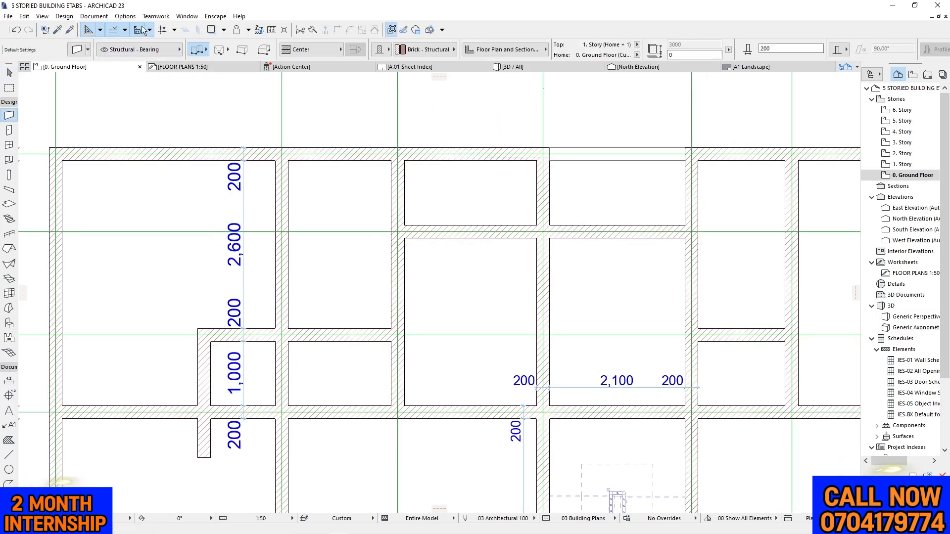
Transfer the structural brick wall settings to the balcony wall on grid line 6 between grid lines D and E
left_click(74, 29)
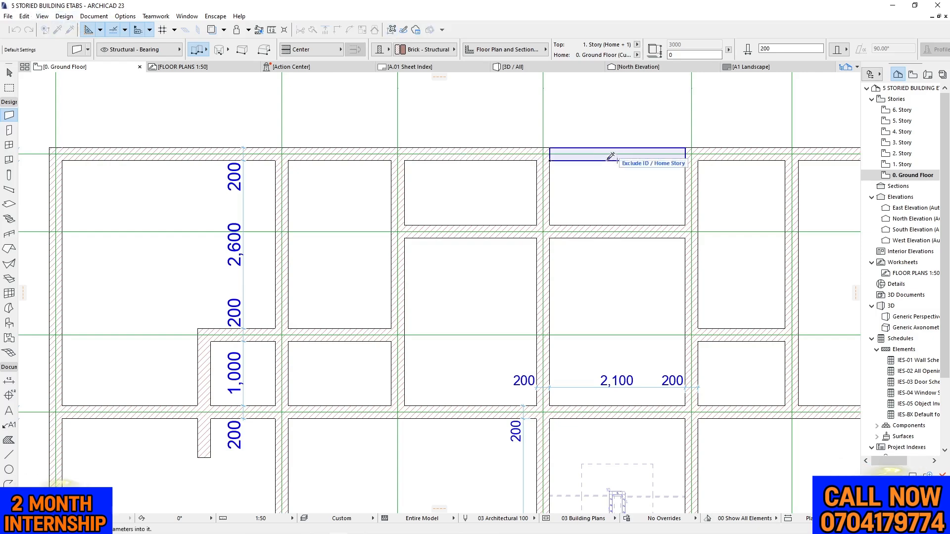
left_click(619, 154)
scroll(560, 130, "down", 2)
scroll(560, 130, "down", 3)
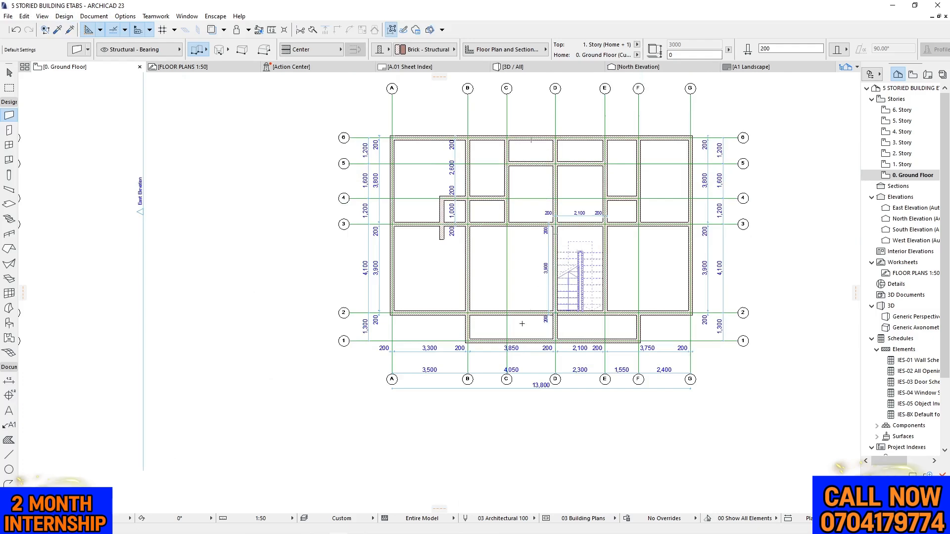
scroll(548, 348, "up", 1)
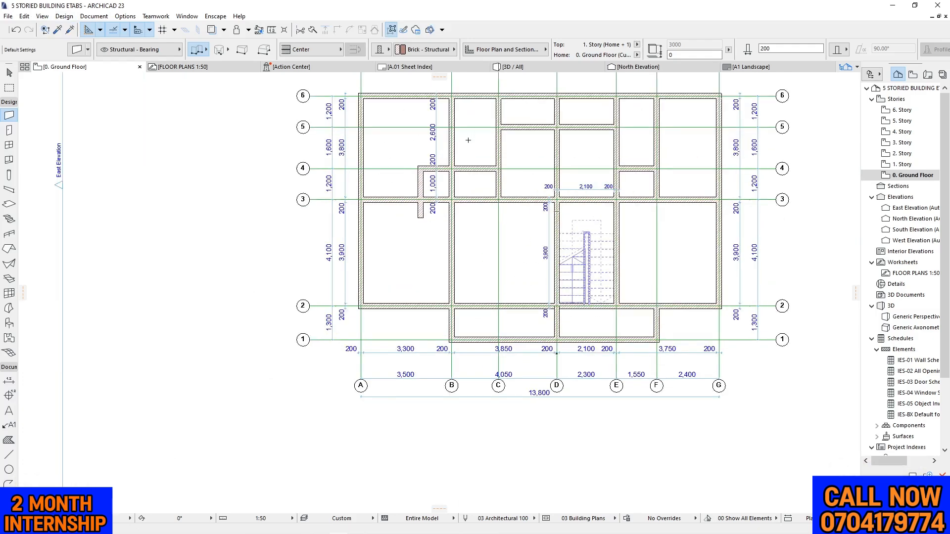
key("Escape")
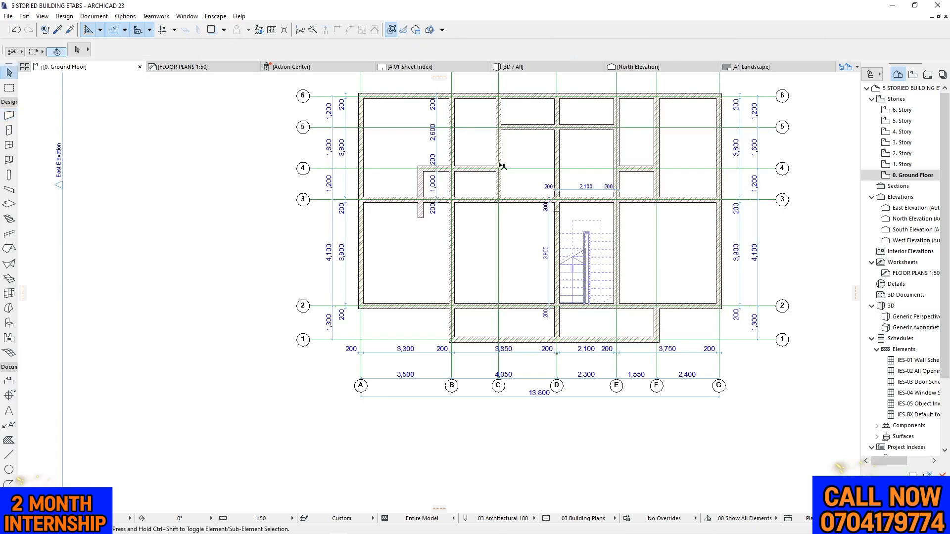
Compare the short wall crossing grid line 3 between grid lines A and B with the same wall on the furnished plan
scroll(437, 200, "up", 2)
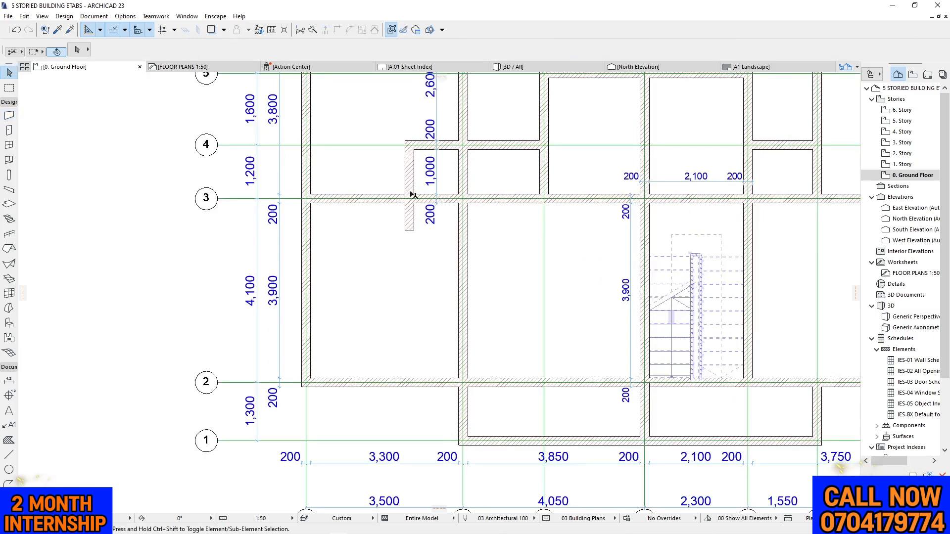
left_click(410, 247)
key("Escape")
scroll(537, 218, "down", 4)
scroll(424, 235, "down", 2)
scroll(180, 227, "up", 1)
scroll(179, 227, "up", 5)
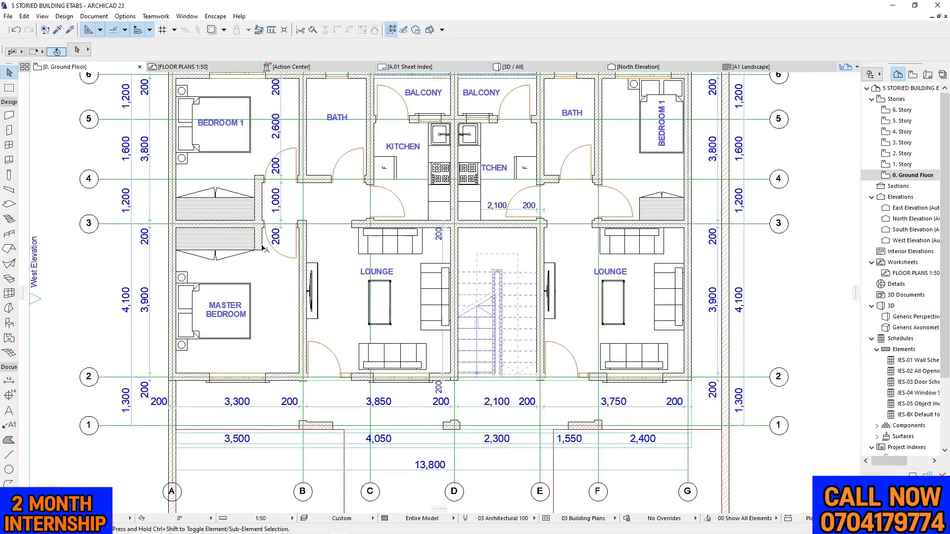
scroll(264, 247, "down", 4)
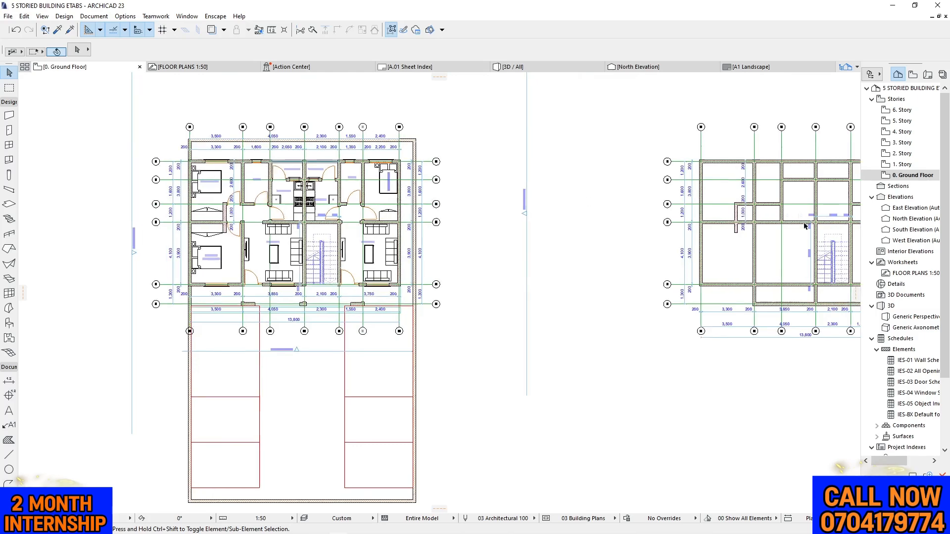
scroll(804, 226, "up", 4)
Try deleting the short vertical wall crossing grid line 3 between grid lines A and B, and undo the deletion
left_click_drag(539, 253, 607, 317)
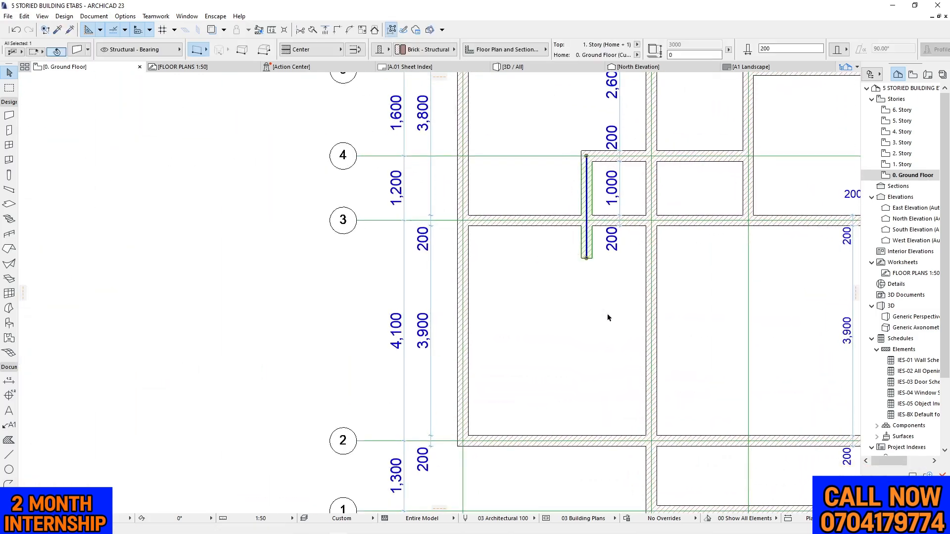
key("Delete")
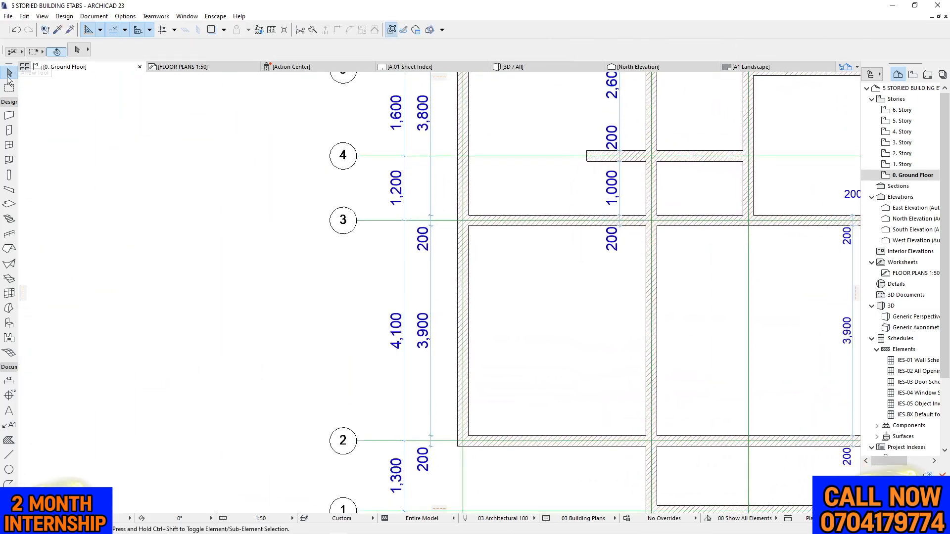
left_click(15, 29)
Shorten the vertical wall between grid lines A and B so its lower end stops at grid line 3
left_click_drag(559, 249, 595, 278)
left_click(586, 258)
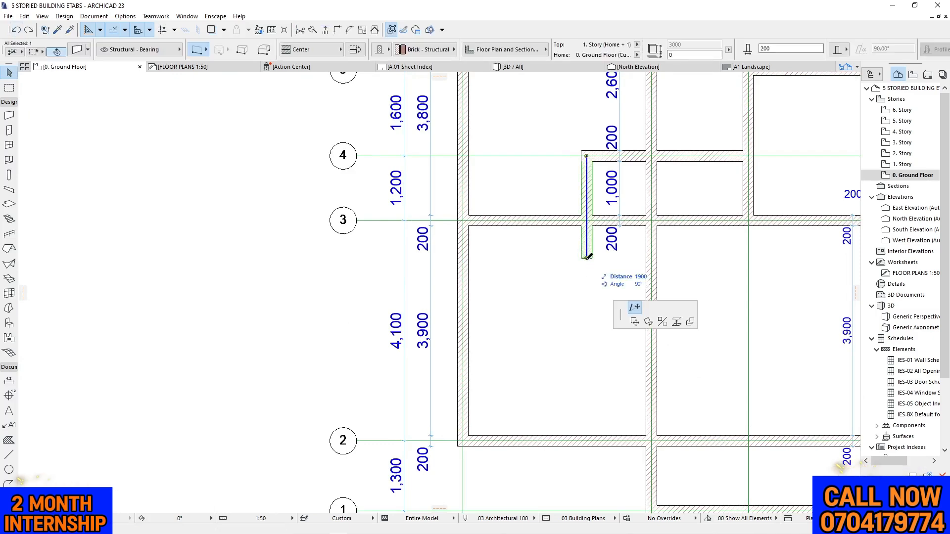
left_click(586, 220)
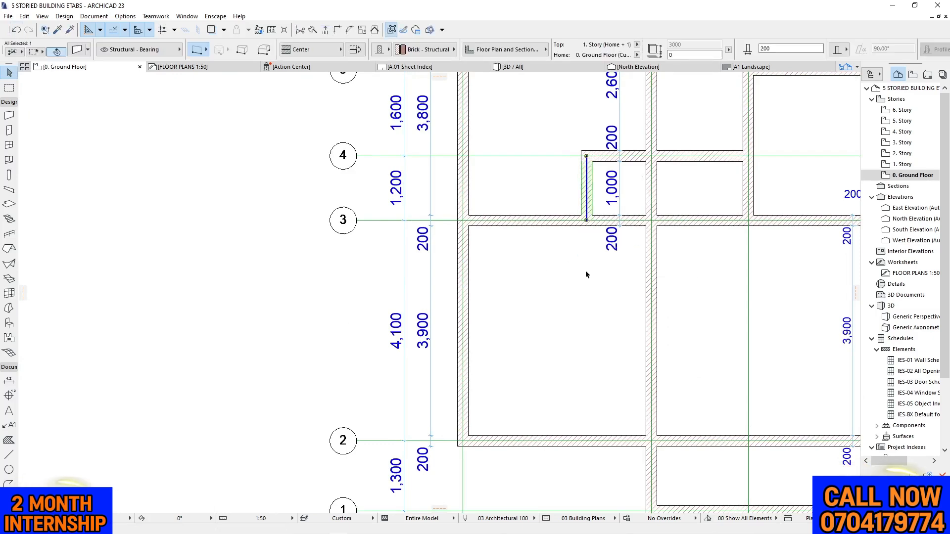
scroll(469, 284, "down", 3)
scroll(586, 203, "up", 3)
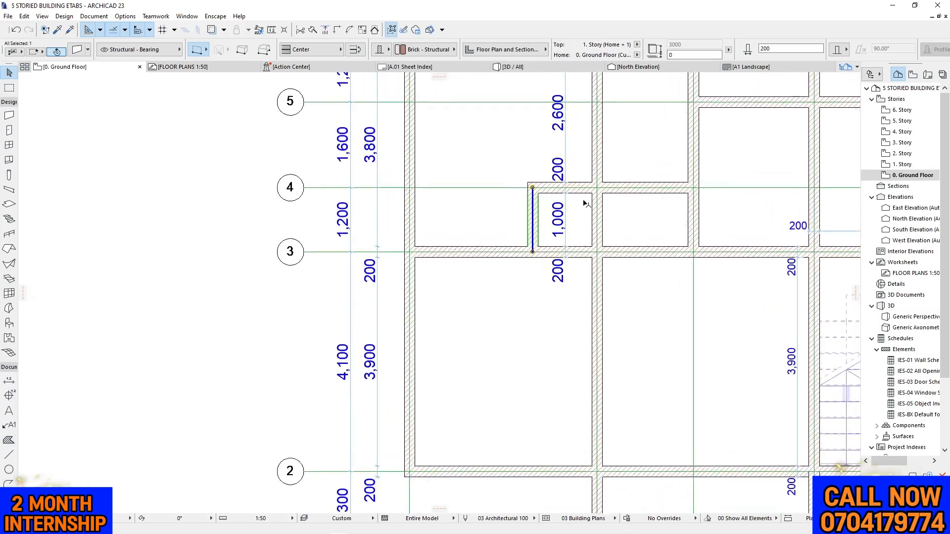
scroll(586, 203, "up", 1)
left_click(451, 133)
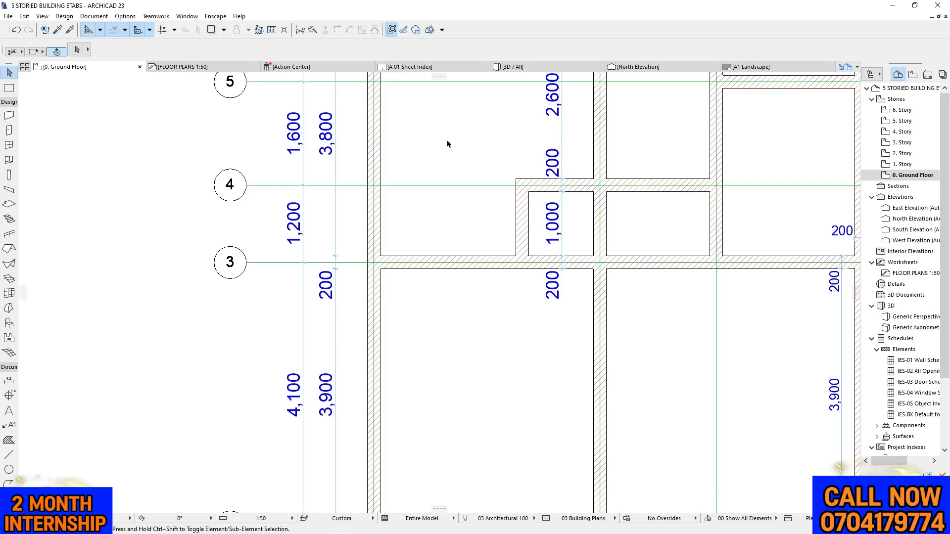
Delete the short vertical wall between grid lines 3 and 4 and the wall on grid line 4 between grid lines A and B
scroll(453, 219, "down", 3)
scroll(465, 253, "down", 1)
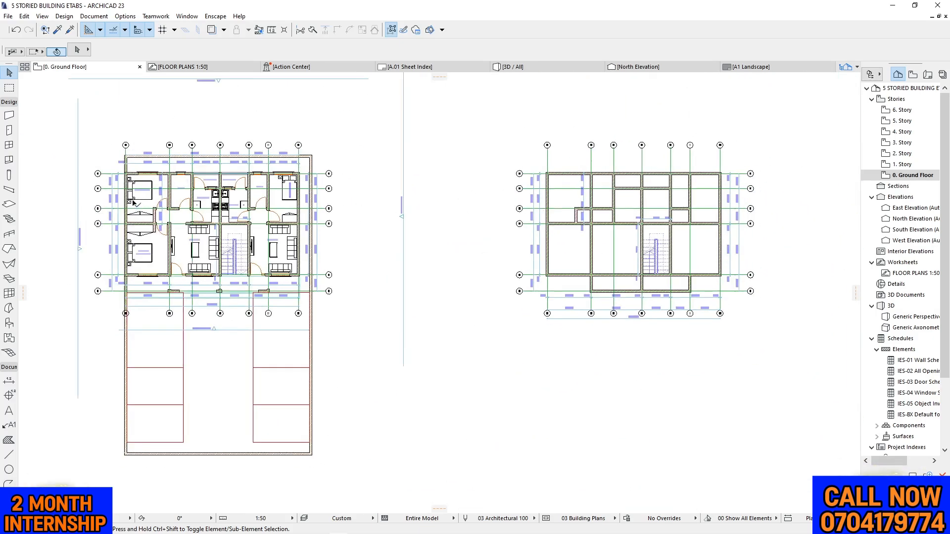
scroll(225, 190, "up", 4)
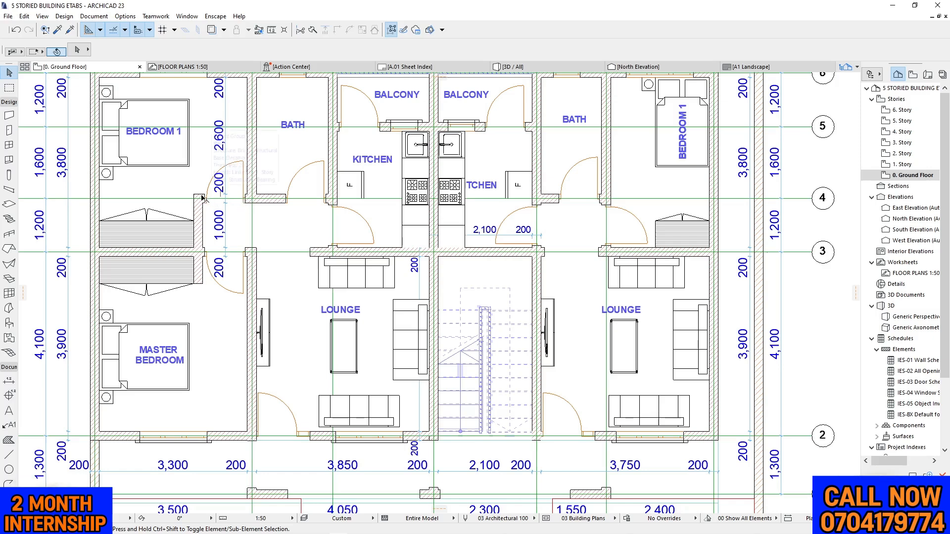
scroll(192, 189, "down", 3)
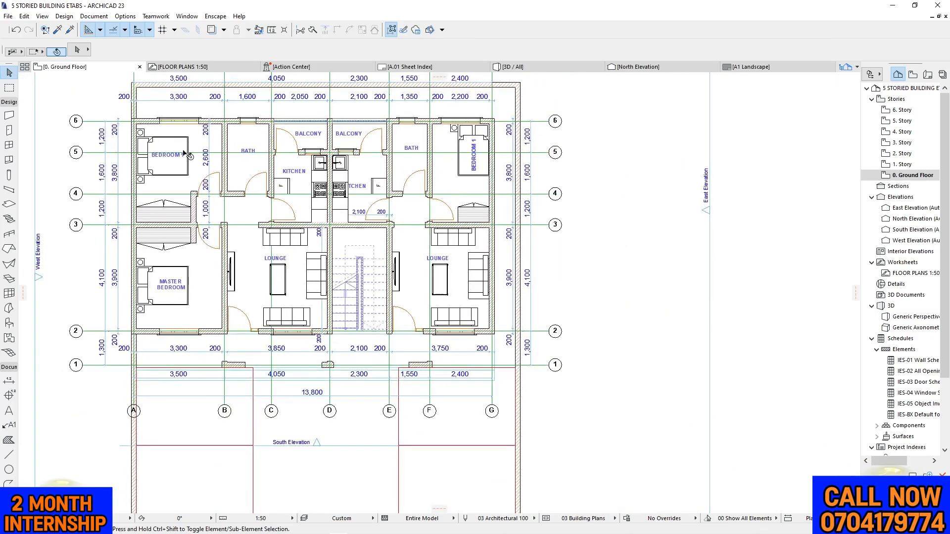
scroll(189, 197, "down", 2)
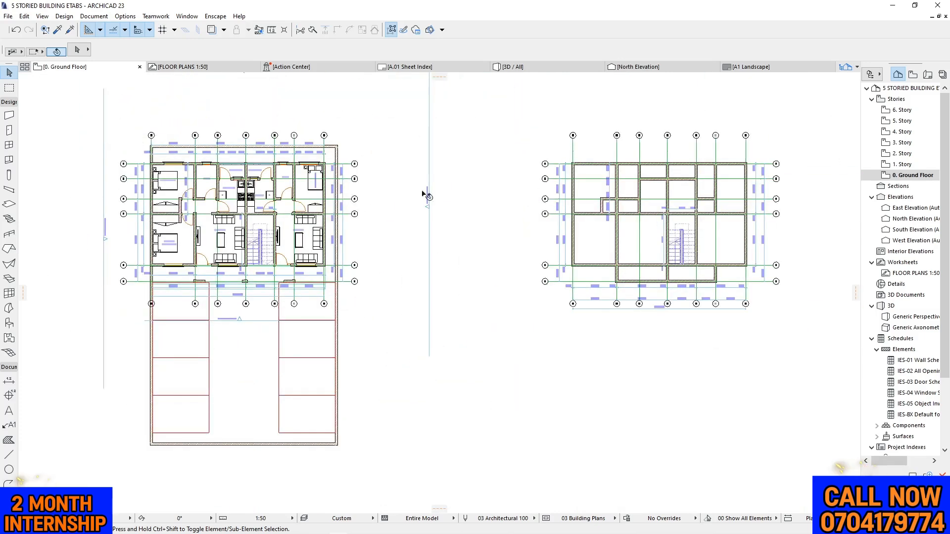
scroll(636, 204, "up", 5)
left_click_drag(634, 248, 558, 278)
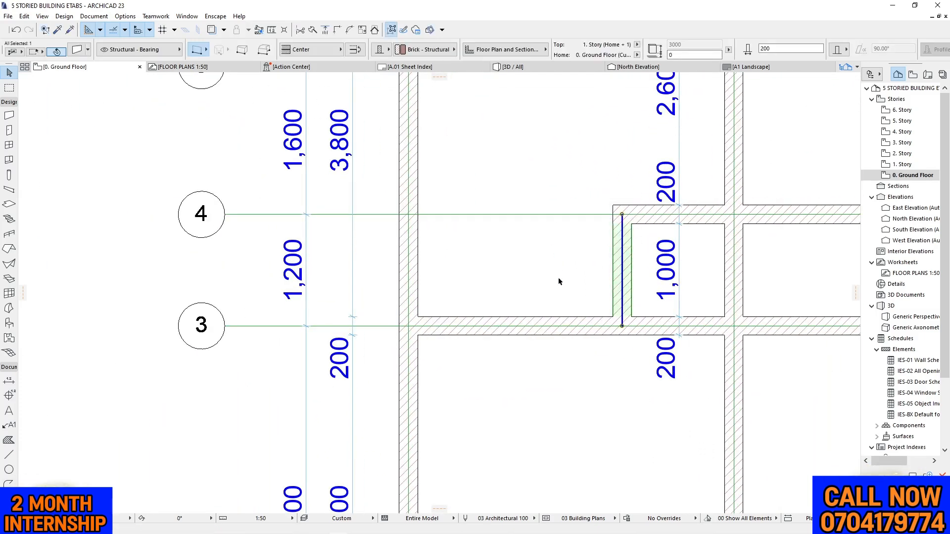
key("Delete")
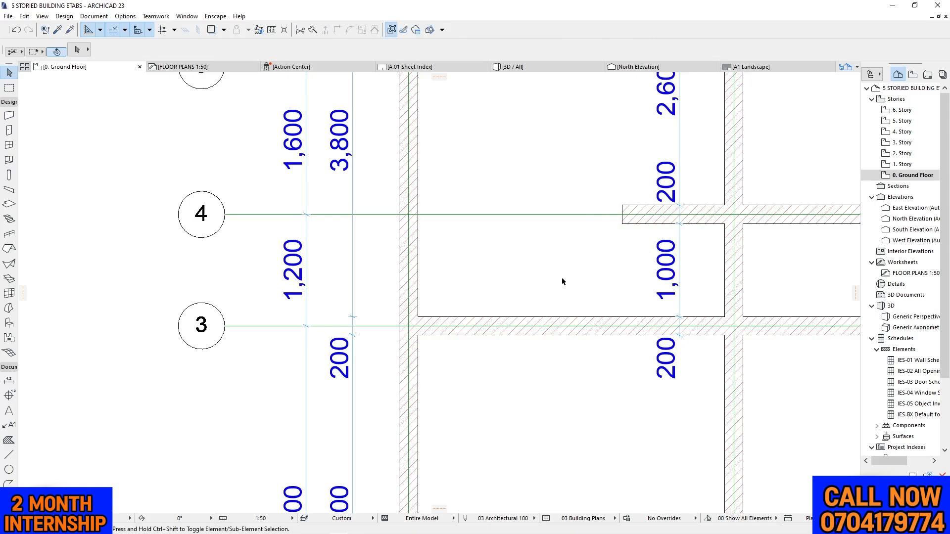
left_click(633, 227)
key("Delete")
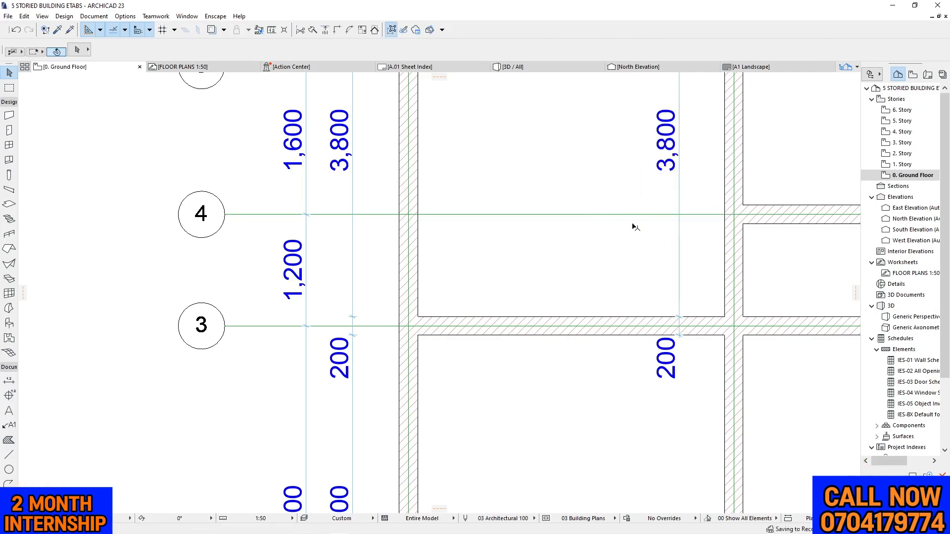
Compare the walls of the stripped plan copy with the furnished ground floor plan, focusing on the bedroom, bath and corridor walls
scroll(625, 152, "down", 5)
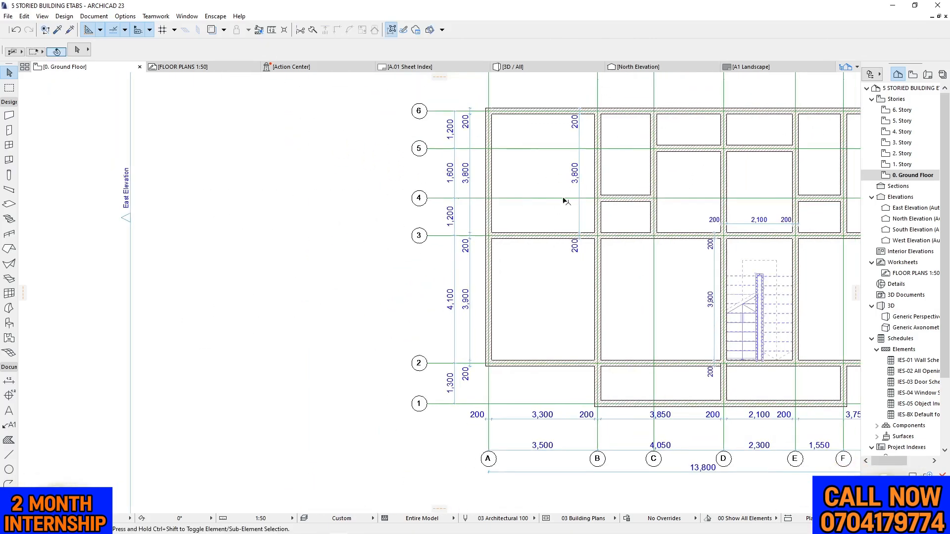
scroll(287, 202, "down", 3)
scroll(140, 219, "up", 5)
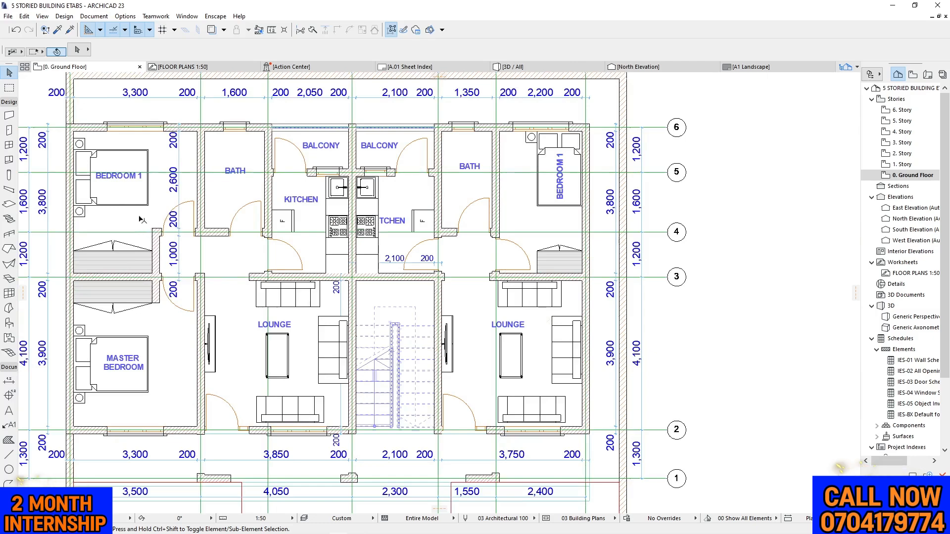
scroll(163, 228, "up", 4)
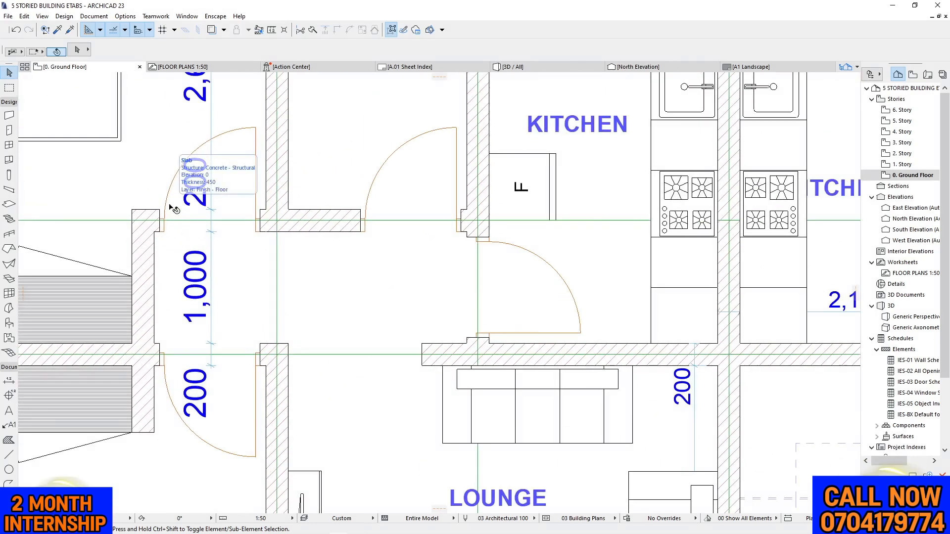
scroll(174, 203, "down", 4)
scroll(174, 198, "down", 5)
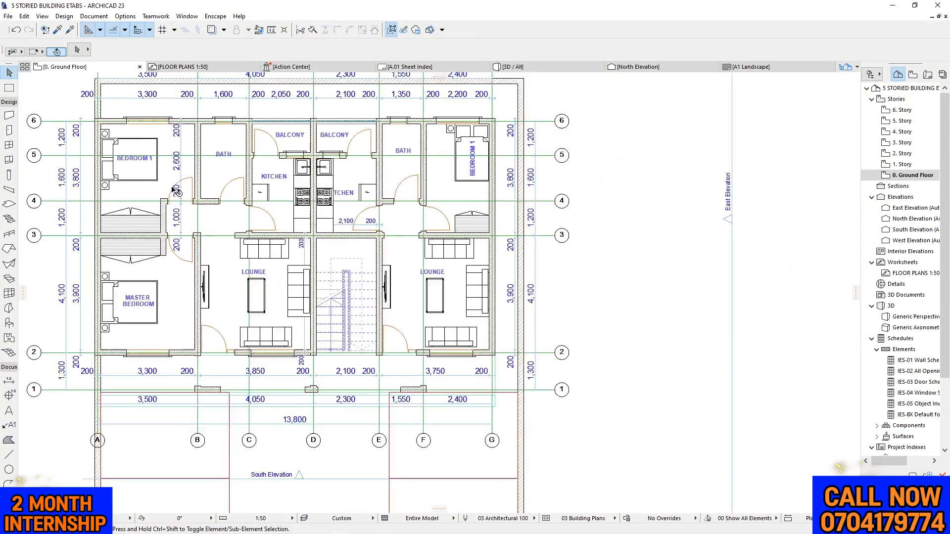
scroll(732, 210, "up", 4)
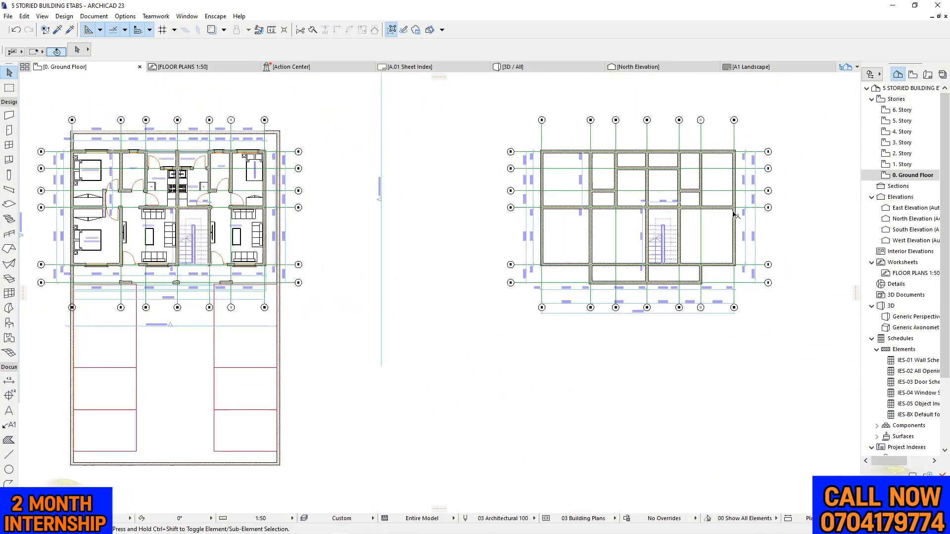
scroll(738, 195, "down", 5)
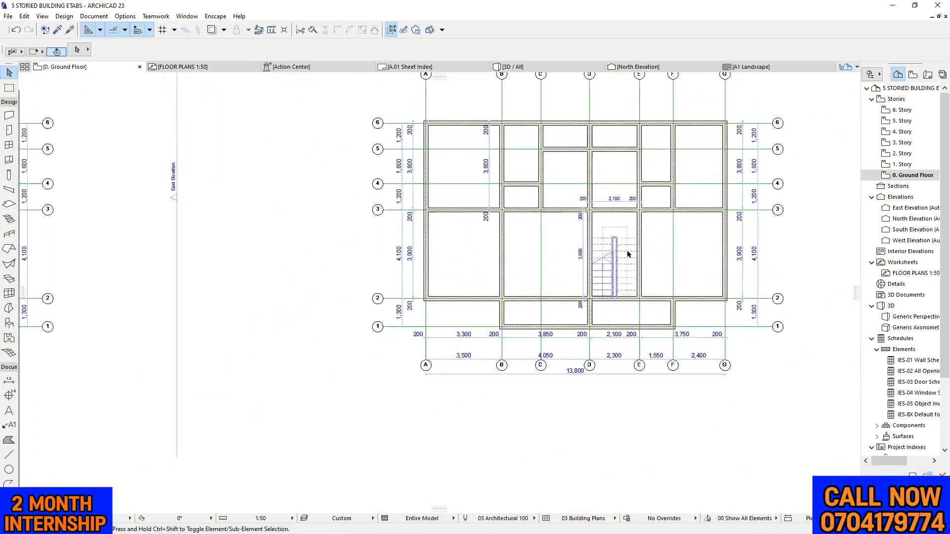
scroll(131, 215, "up", 3)
scroll(282, 211, "down", 3)
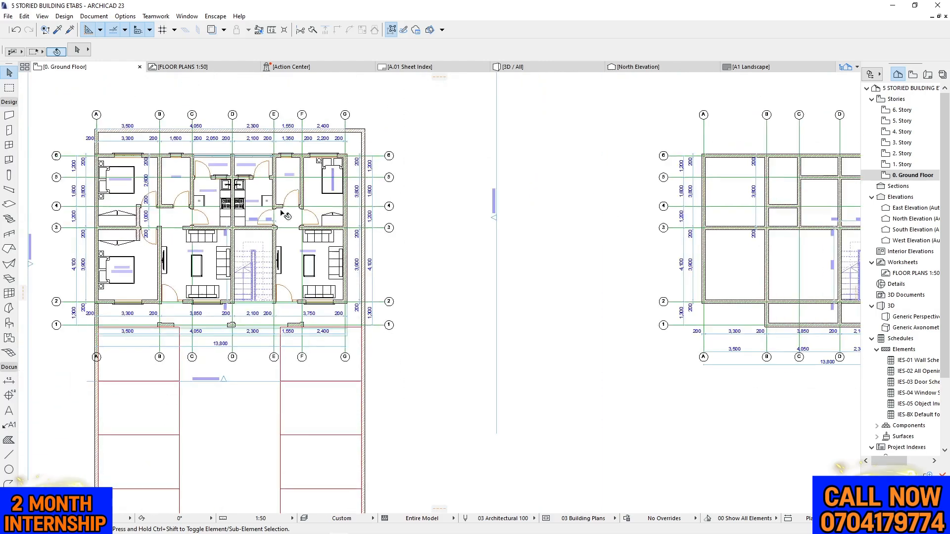
scroll(98, 218, "up", 1)
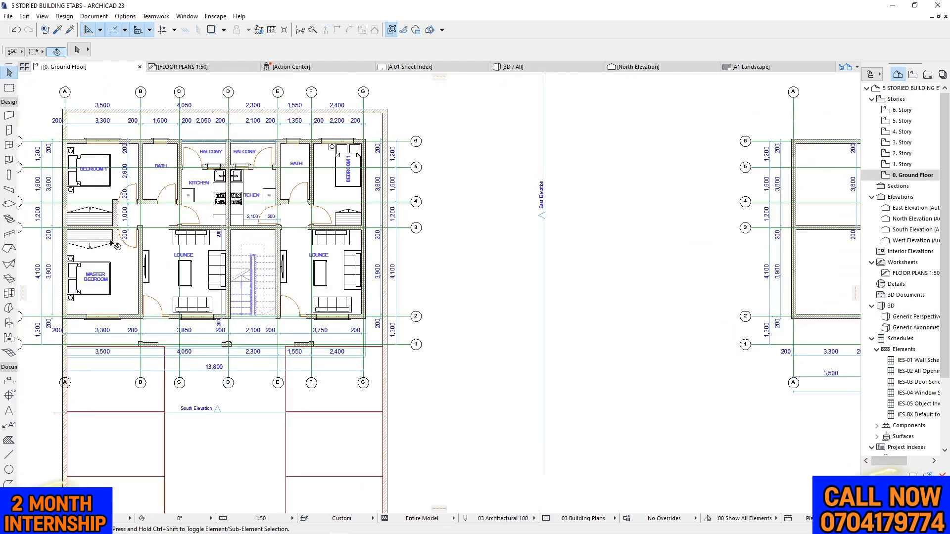
scroll(114, 240, "up", 2)
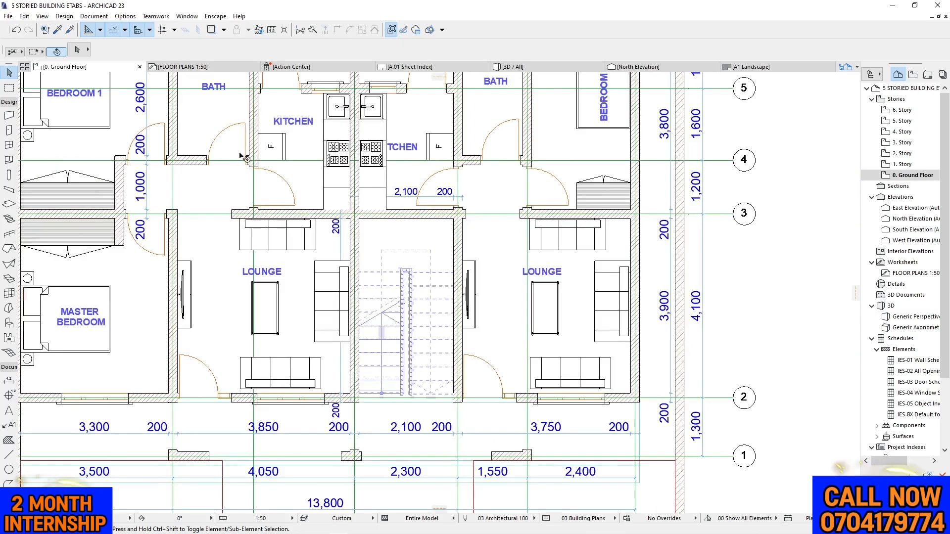
scroll(198, 151, "down", 6)
scroll(290, 152, "up", 6)
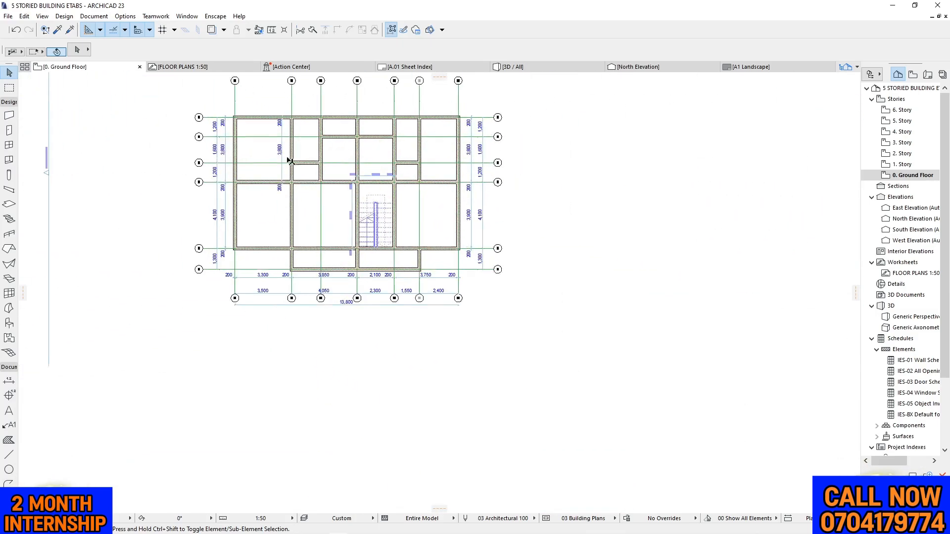
scroll(455, 194, "down", 3)
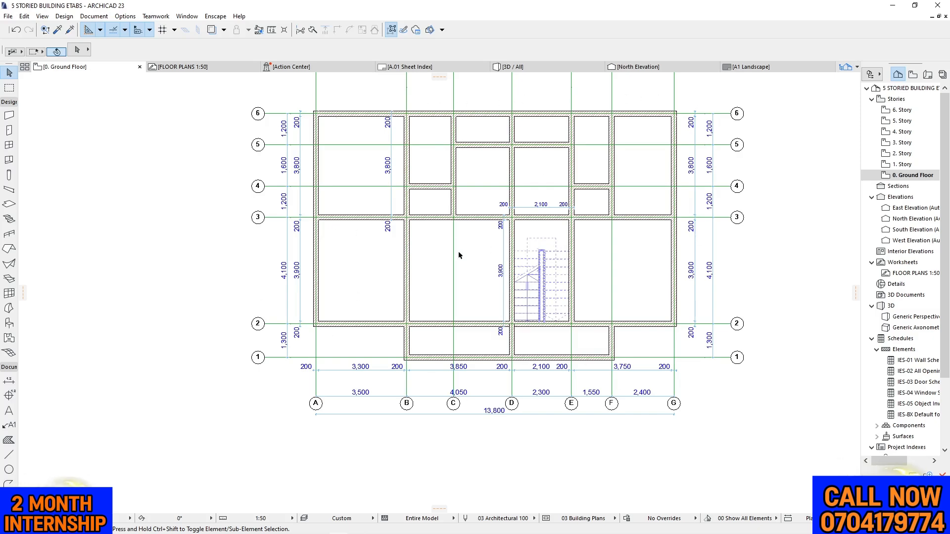
scroll(525, 209, "up", 3)
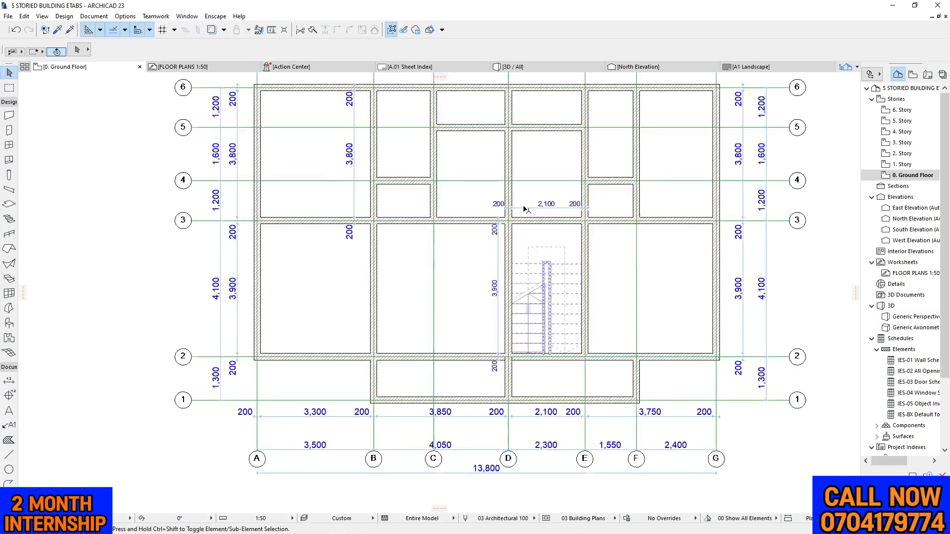
Delete the horizontal dimension chain above the stairs and the vertical dimension chain beside them
left_click(526, 209)
key("Delete")
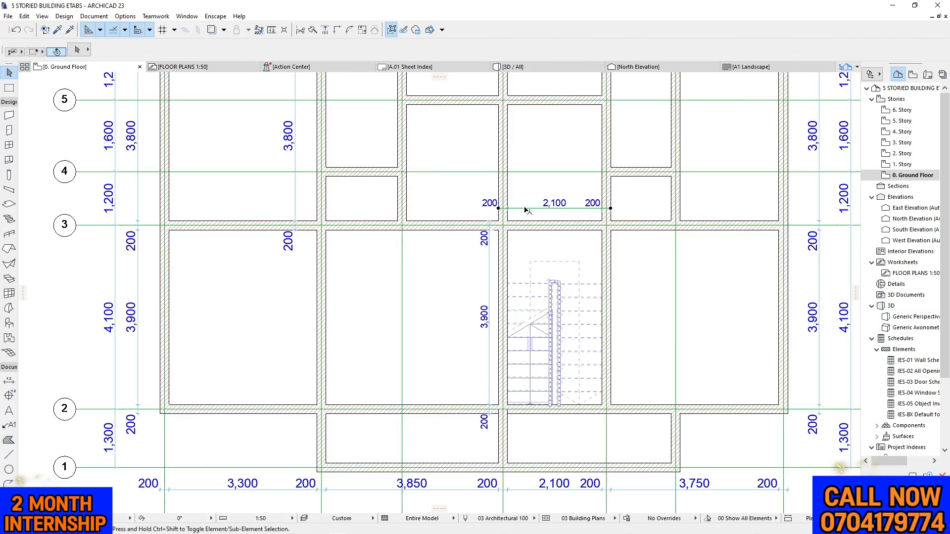
left_click(490, 277)
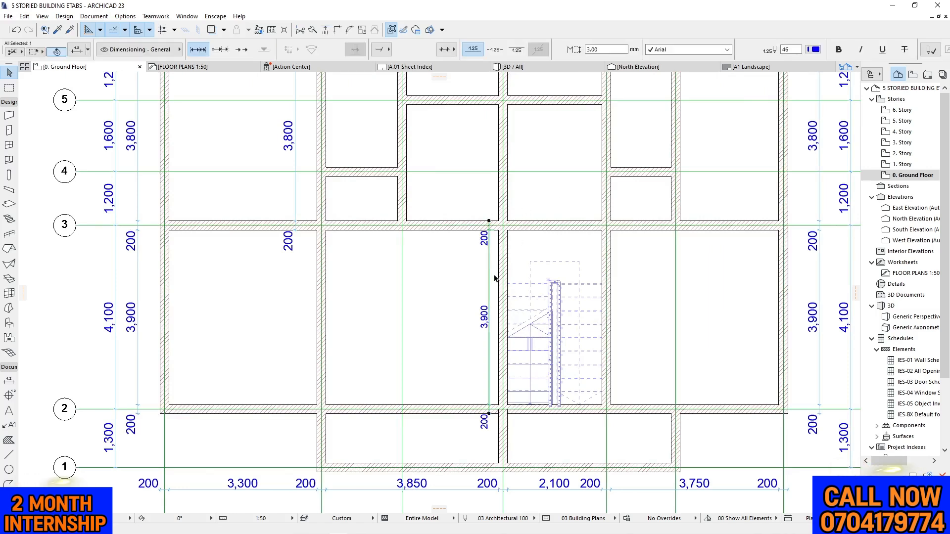
key("Delete")
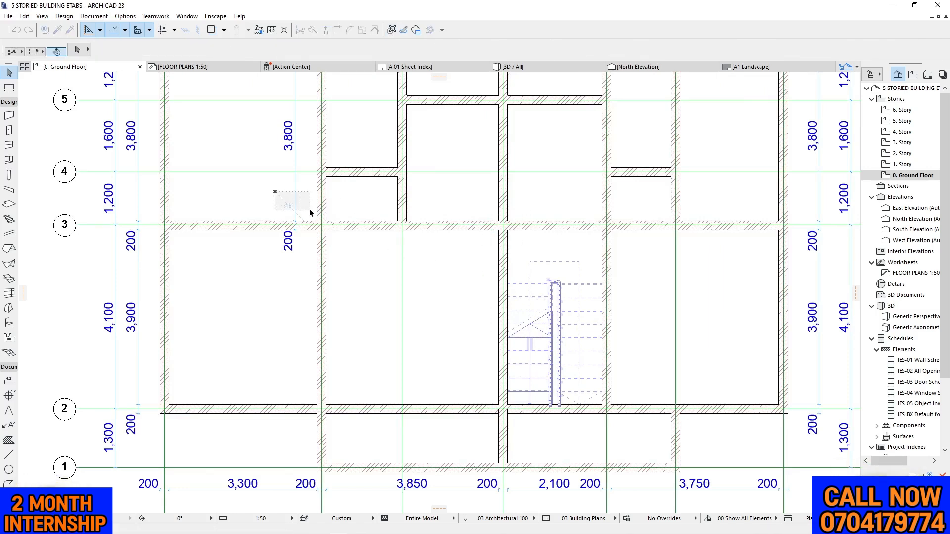
Delete the vertical dimension chain inside the stripped plan between grid lines A and B
left_click(296, 207)
key("Delete")
scroll(310, 213, "down", 4)
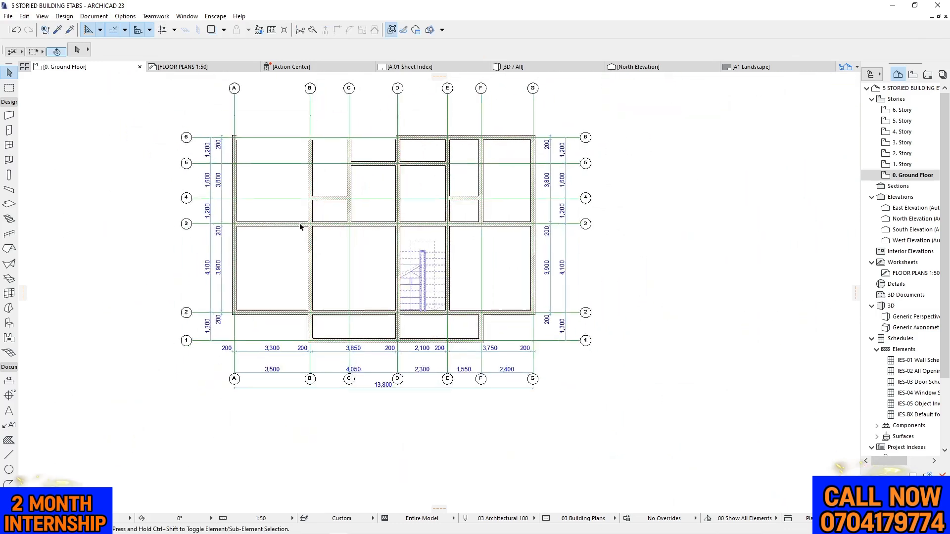
scroll(396, 163, "up", 1)
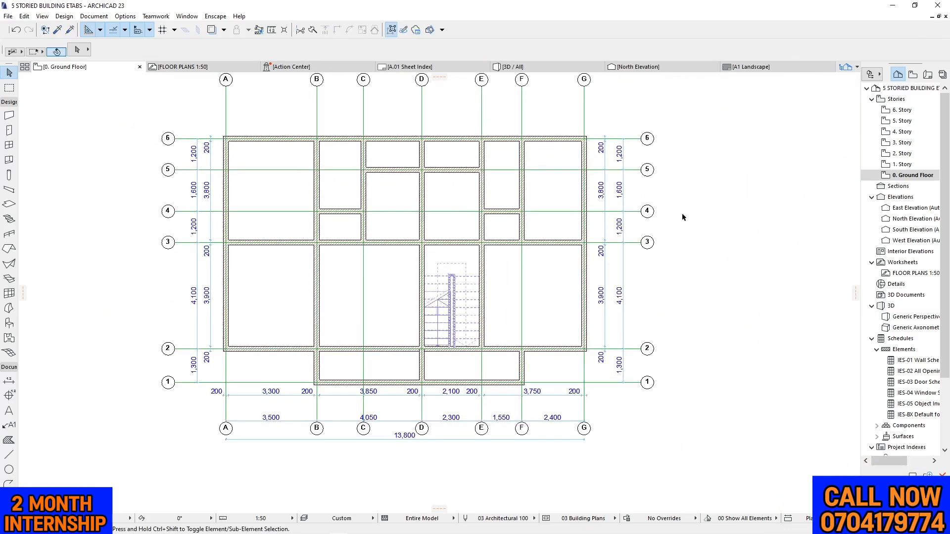
scroll(634, 273, "up", 2)
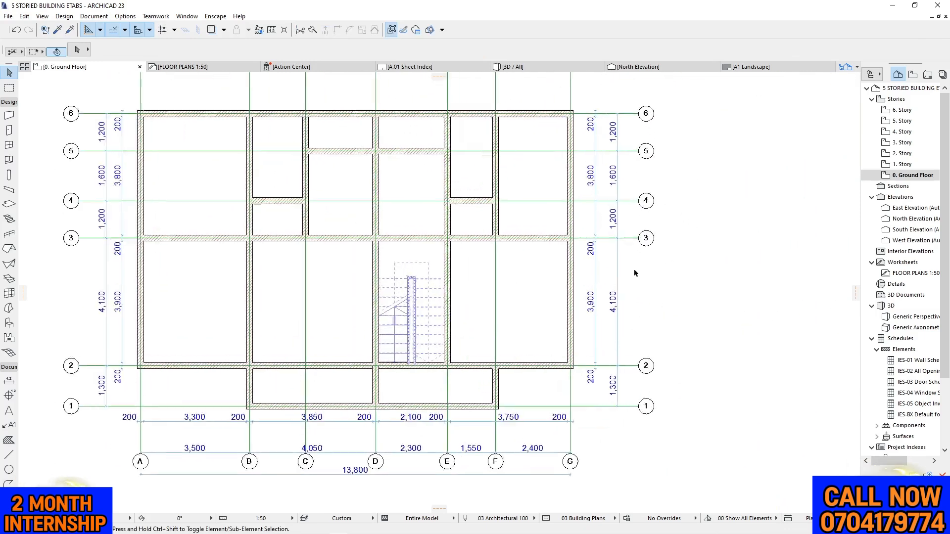
Delete the inner vertical wall-to-wall dimension chains on both sides of the plan, keeping the grid-spacing chains
left_click(596, 273)
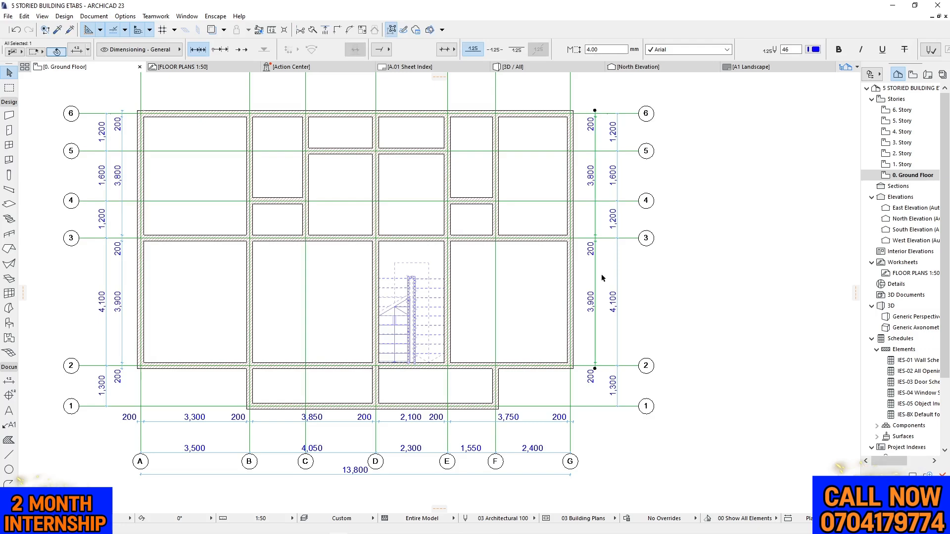
key("Delete")
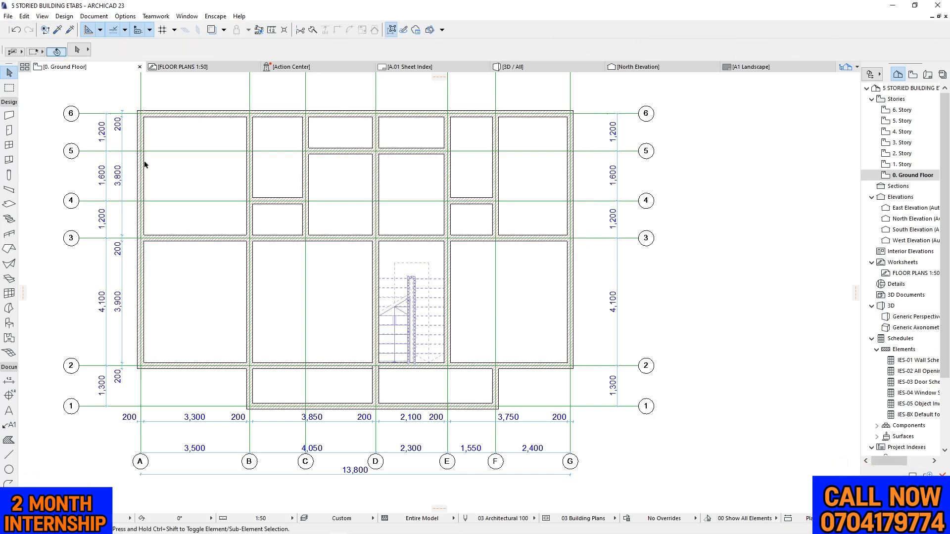
left_click(122, 283)
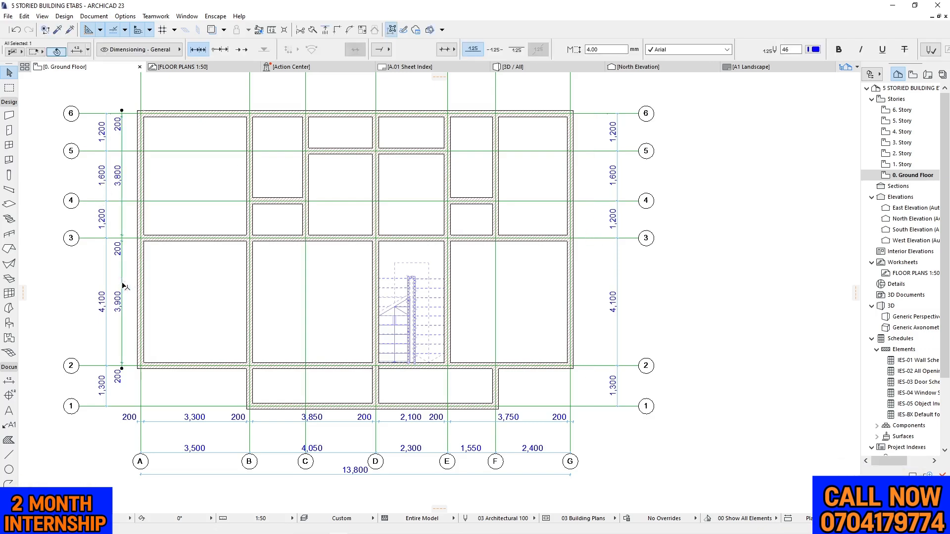
key("Delete")
Delete the horizontal wall-to-wall dimension chain directly below the plan
scroll(318, 271, "down", 3)
scroll(318, 212, "up", 5)
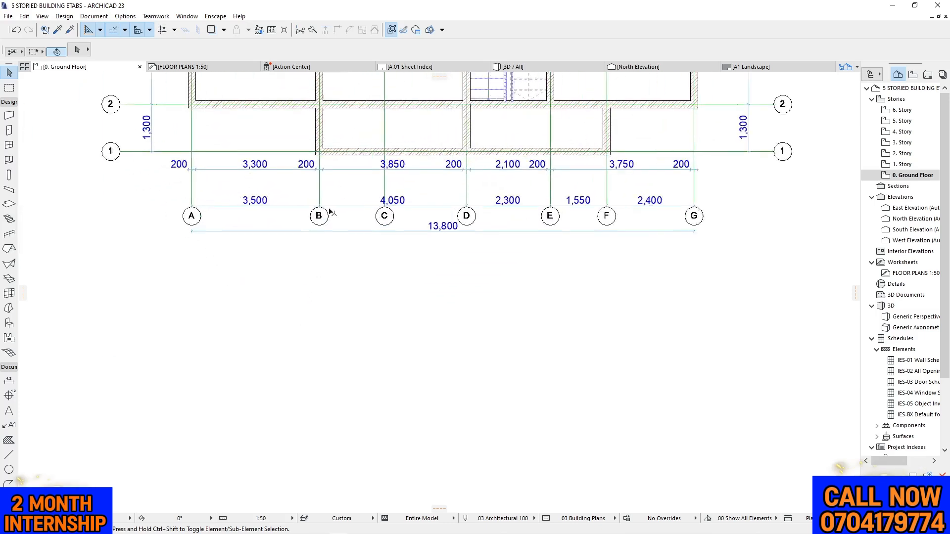
left_click(351, 166)
key("Delete")
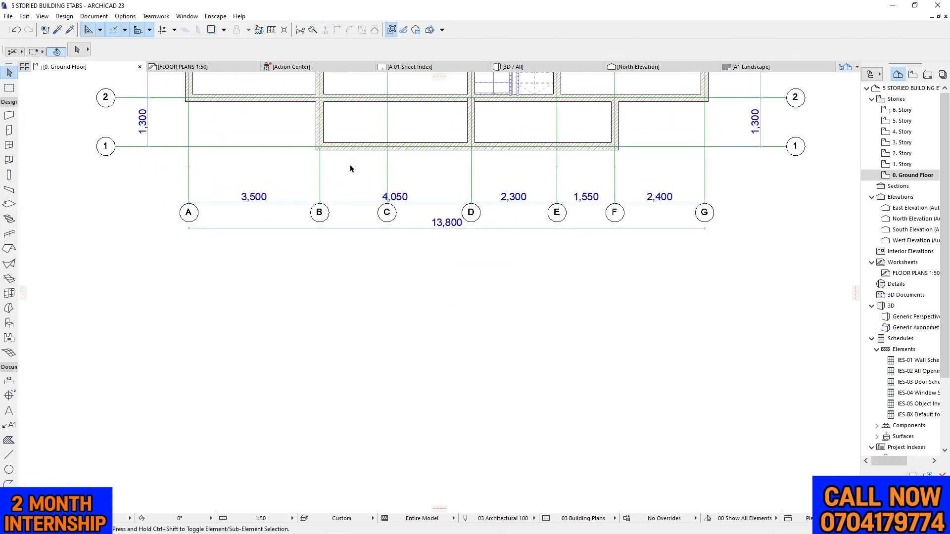
Move the horizontal grid-spacing dimension chain below the plan up, closer to the wall on grid line 1
left_click(349, 200)
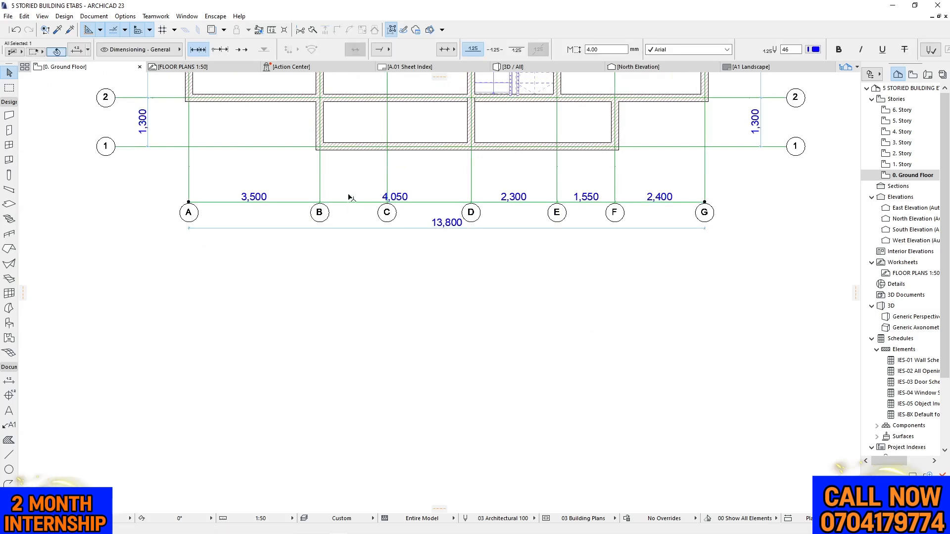
left_click(348, 201)
left_click(348, 170)
key("Escape")
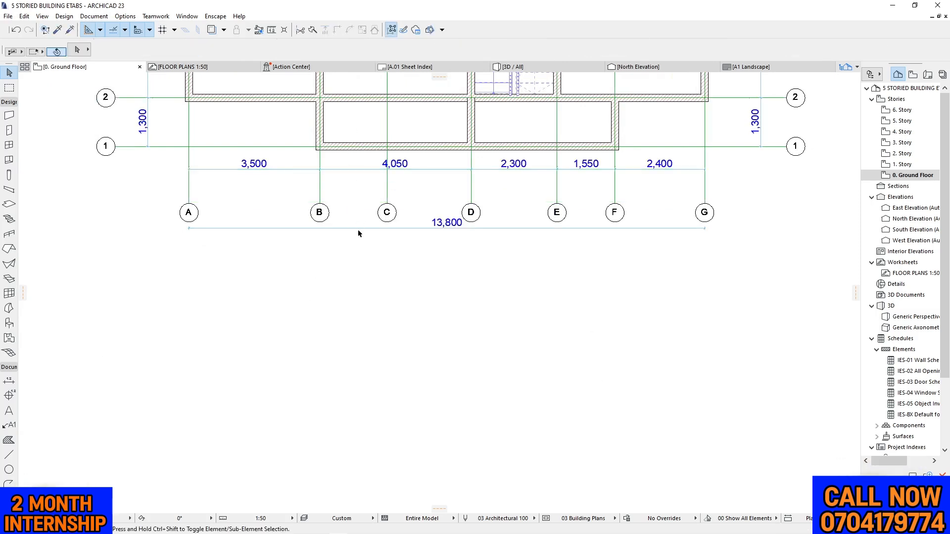
Delete the overall dimension below the plan and the horizontal grid-spacing chain that skips grid line C
left_click(358, 229)
key("Delete")
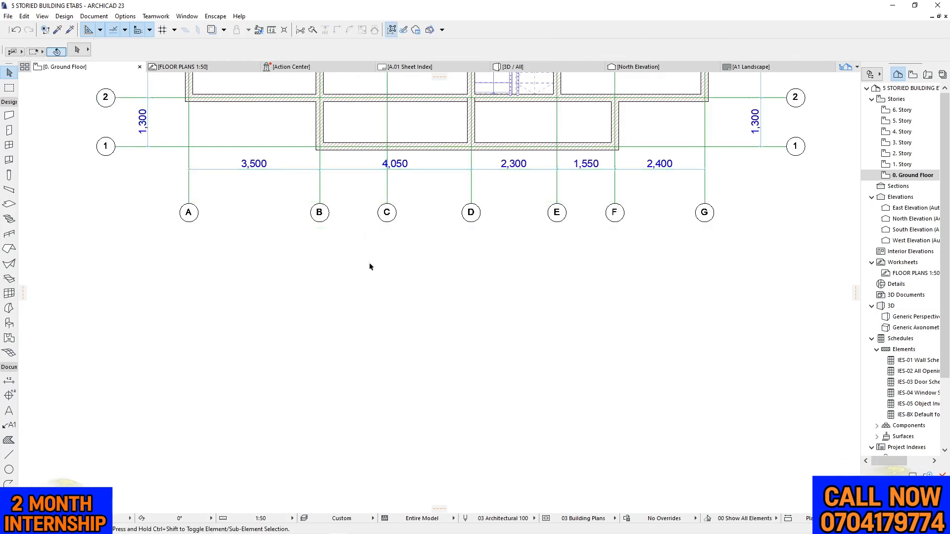
left_click(357, 169)
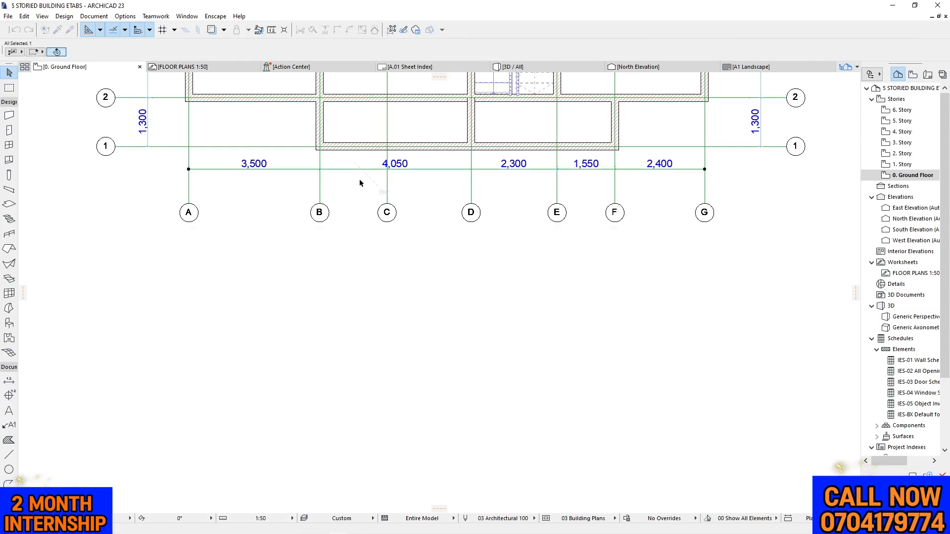
key("Escape")
scroll(358, 182, "up", 3)
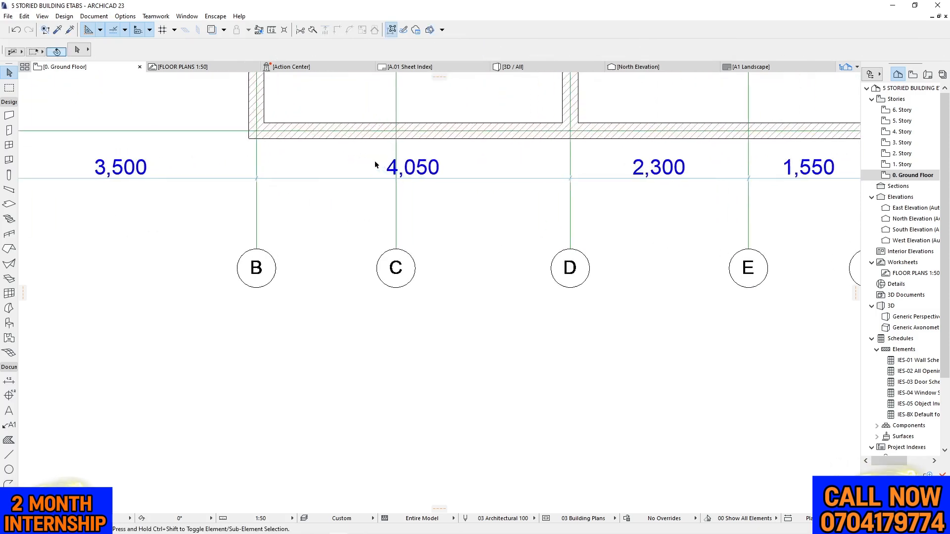
scroll(409, 191, "down", 6)
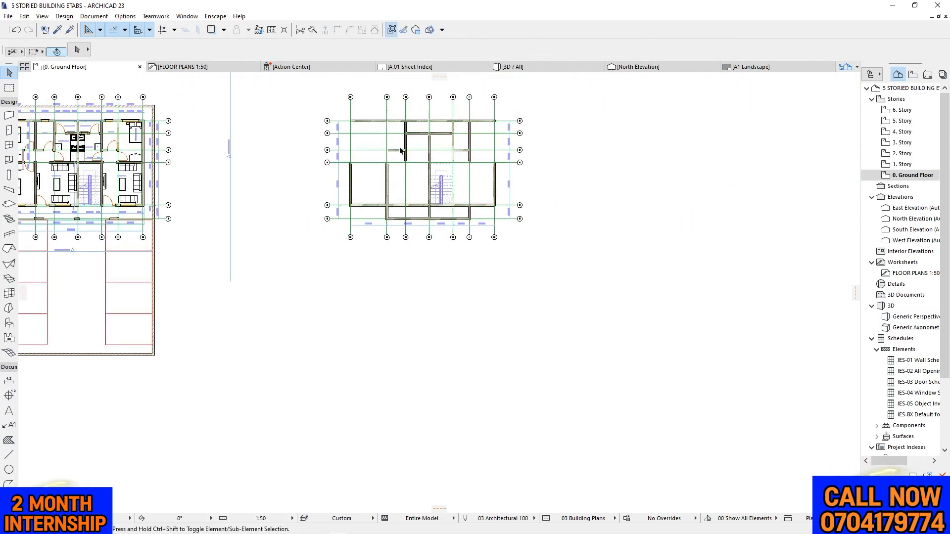
scroll(406, 122, "up", 2)
scroll(377, 295, "up", 5)
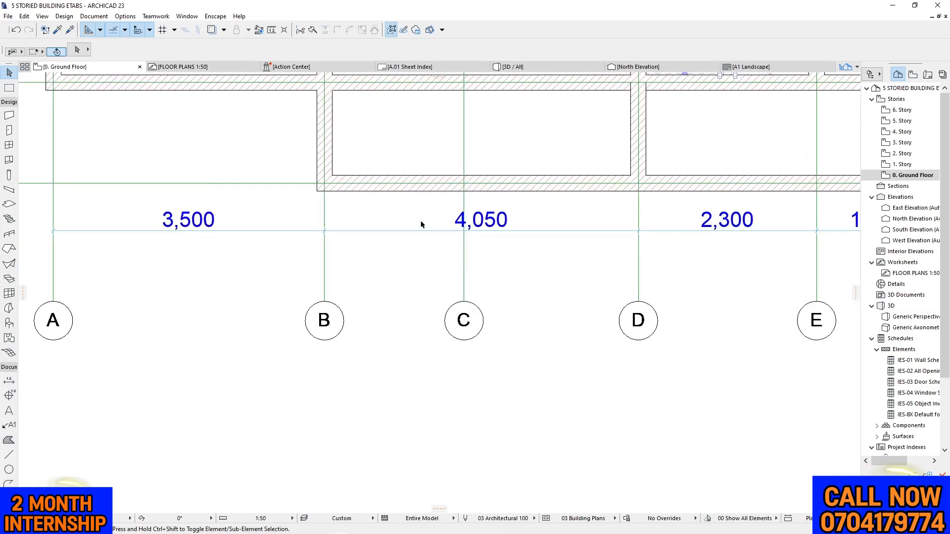
left_click(416, 230)
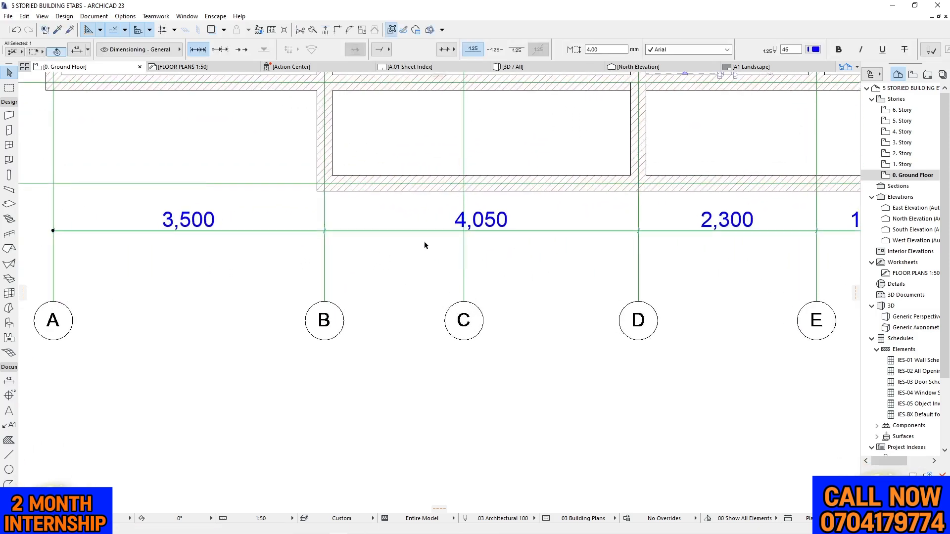
key("Escape")
scroll(396, 263, "down", 6)
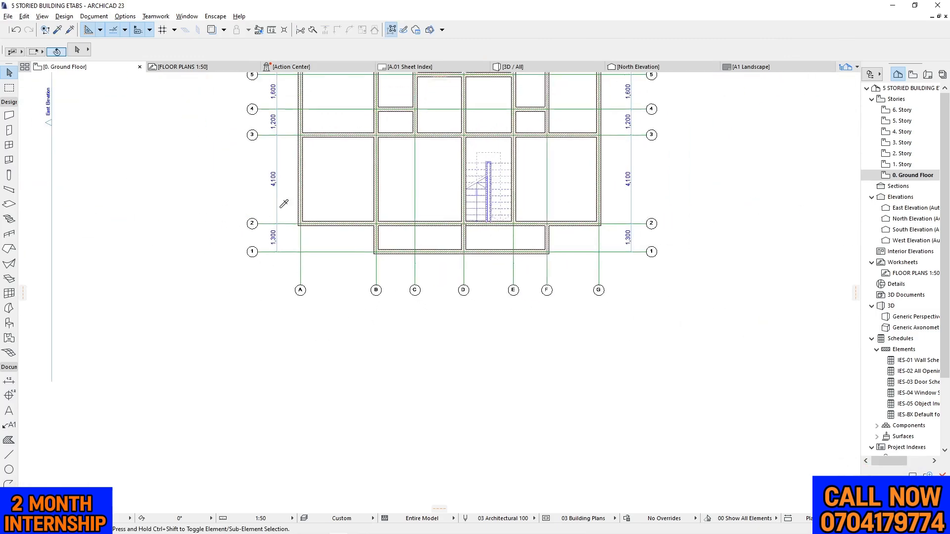
Using the existing vertical chain's settings, dimension the lower ends of grid lines A to G, placing the chain between grid lines 1 and 2
left_click(280, 202, "alt")
scroll(297, 253, "up", 4)
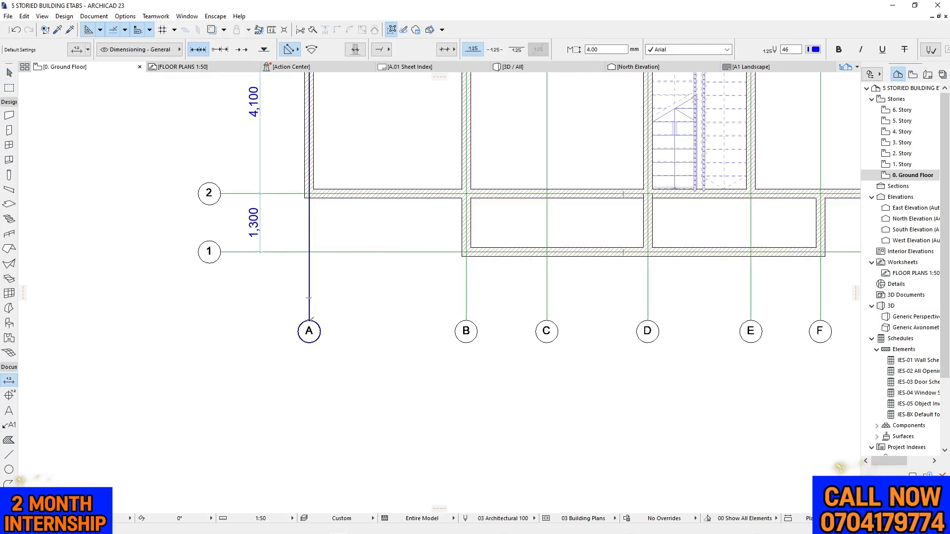
left_click(309, 319)
left_click(467, 321)
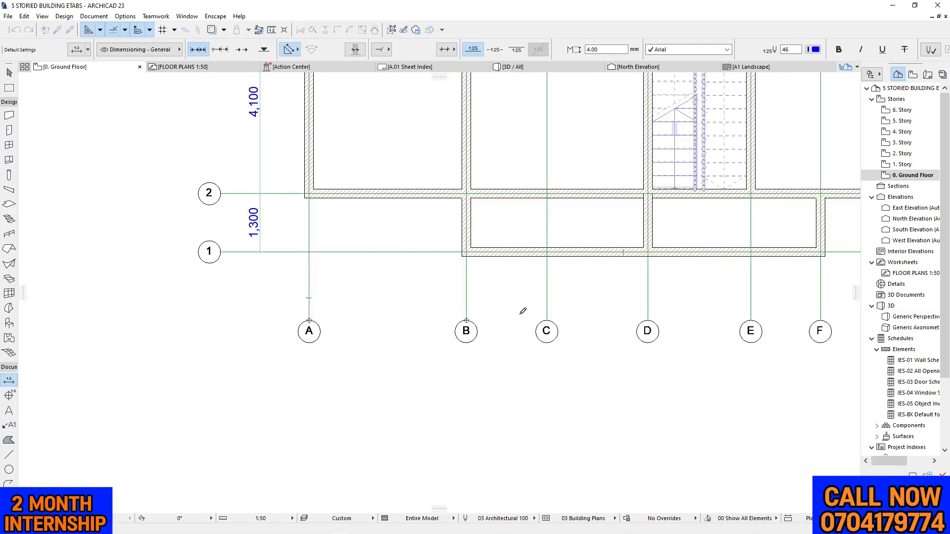
left_click(547, 320)
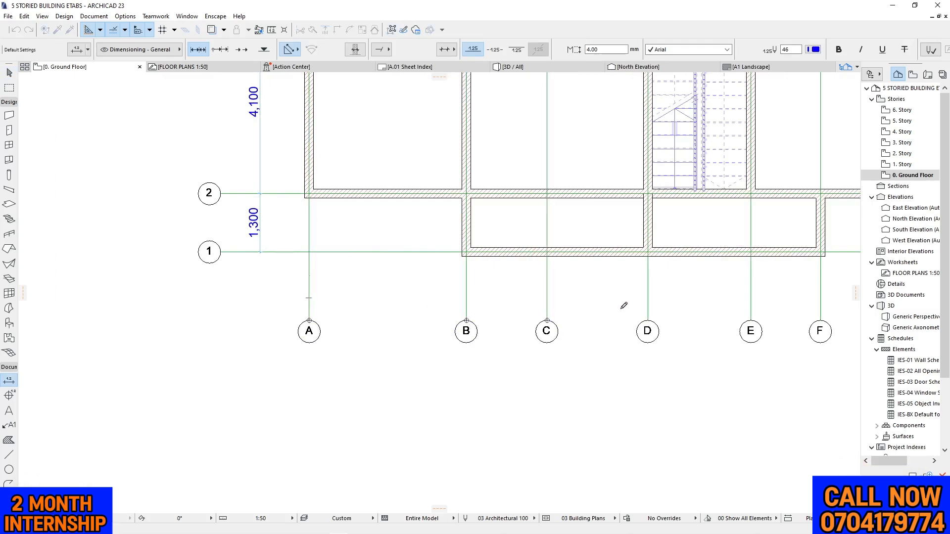
left_click(648, 320)
left_click(750, 320)
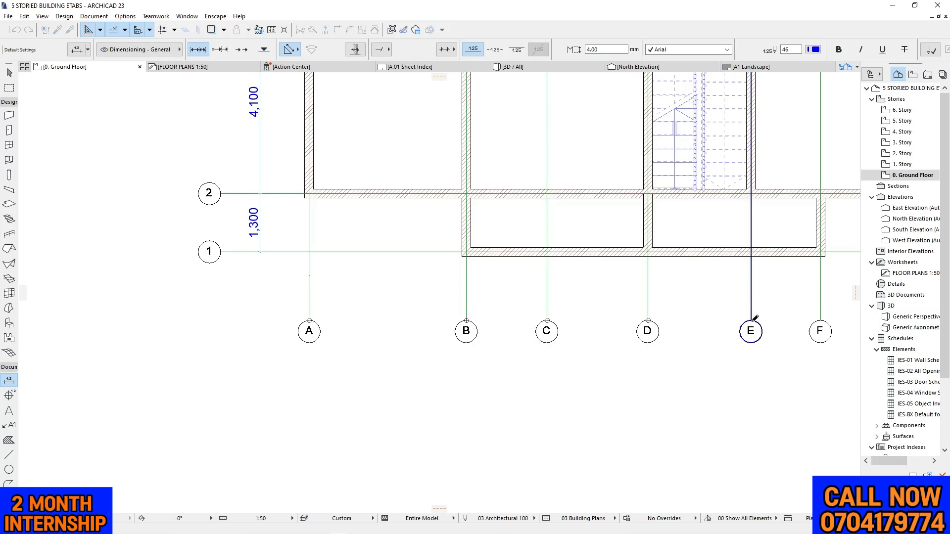
left_click(820, 320)
scroll(335, 257, "down", 3)
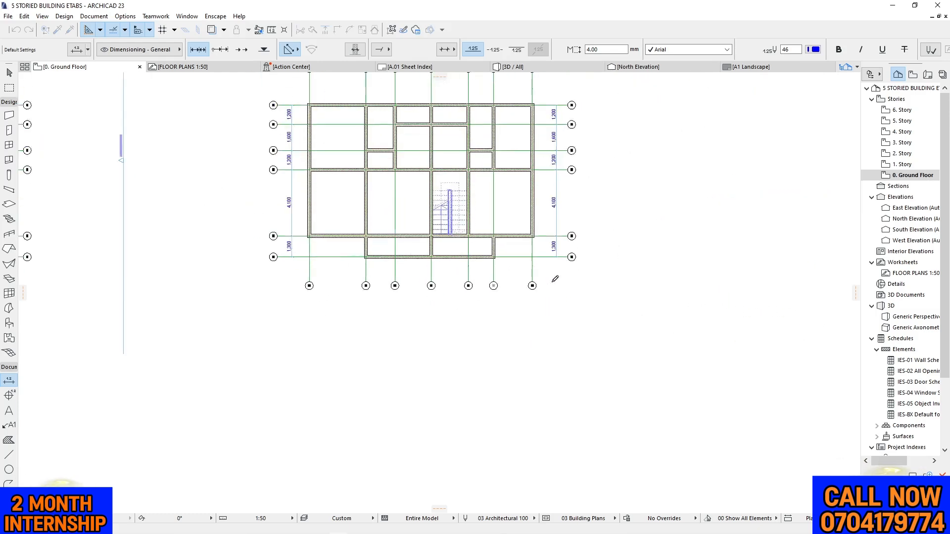
scroll(505, 270, "up", 2)
left_click(507, 278)
right_click(526, 274)
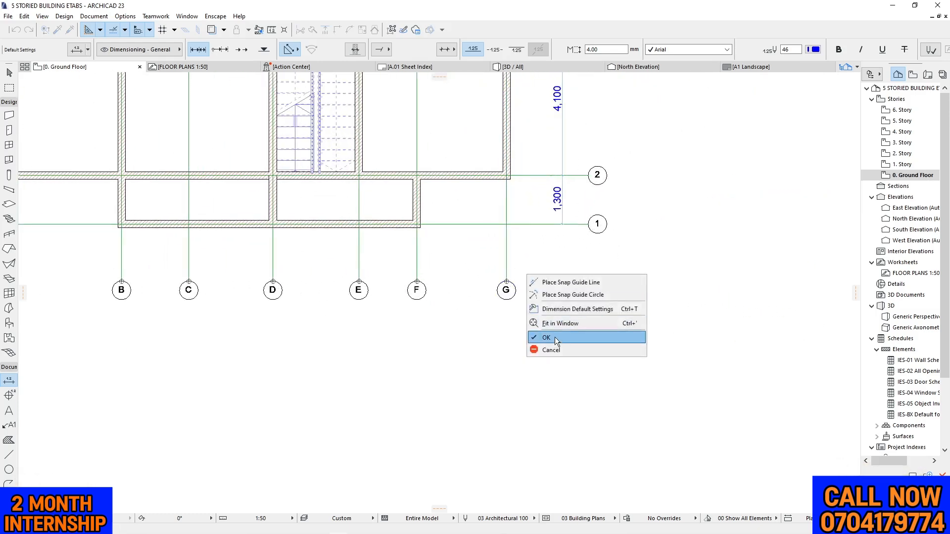
left_click(558, 339)
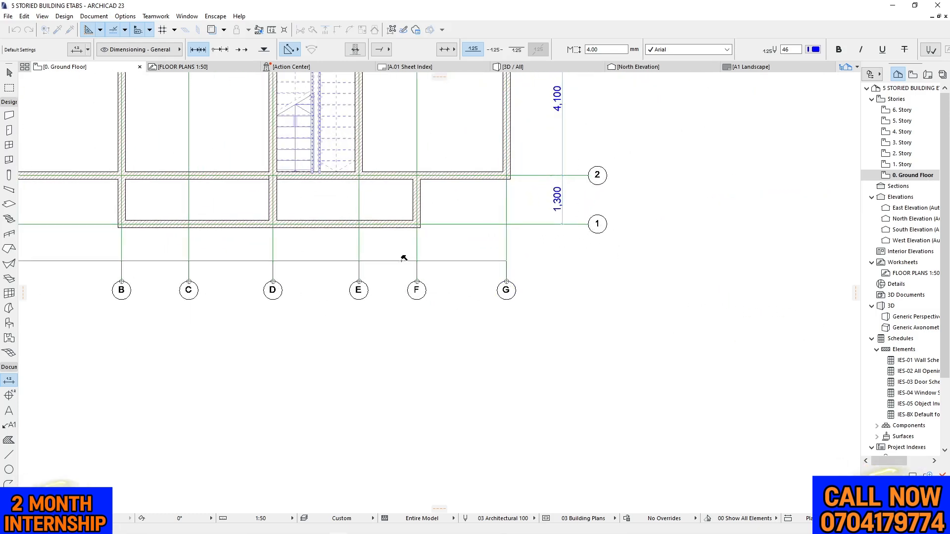
left_click(386, 197)
Dimension the upper ends of grid lines A to G, placing the chain between the grid bubbles and grid line 6
scroll(292, 185, "down", 3)
scroll(325, 193, "up", 3)
scroll(300, 318, "down", 4)
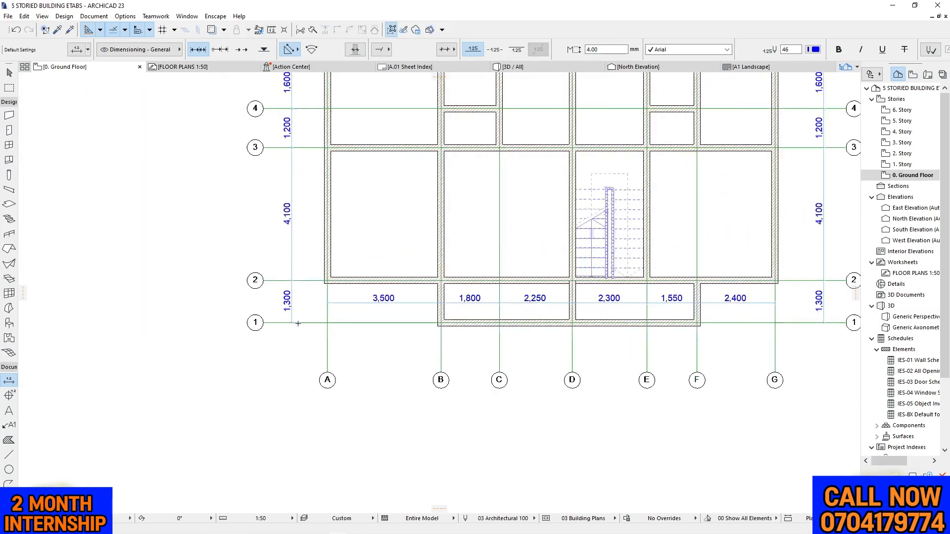
scroll(364, 181, "up", 1)
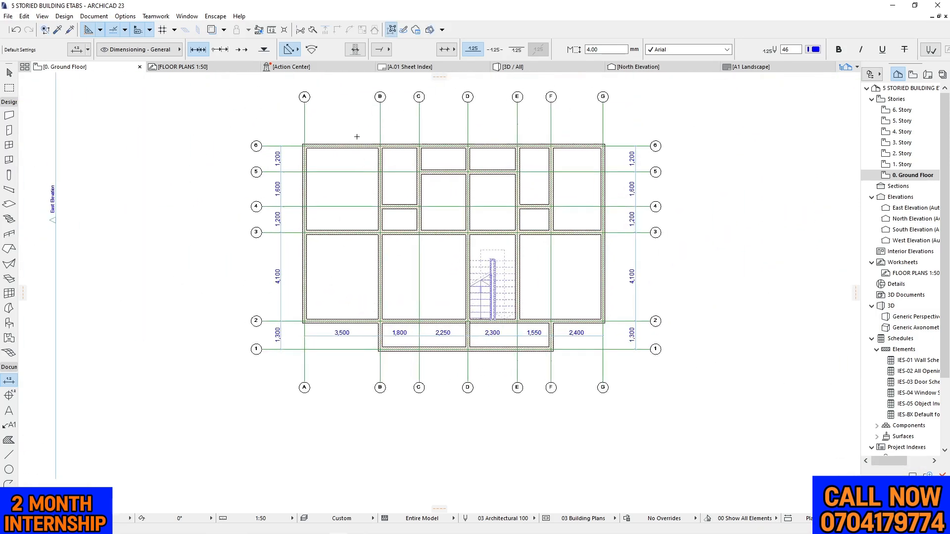
left_click(305, 100)
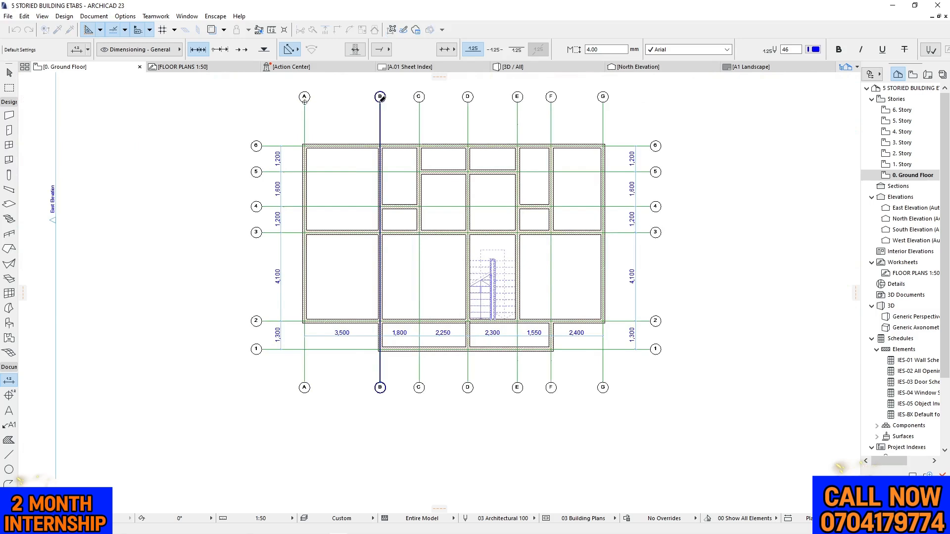
left_click(380, 101)
left_click(419, 100)
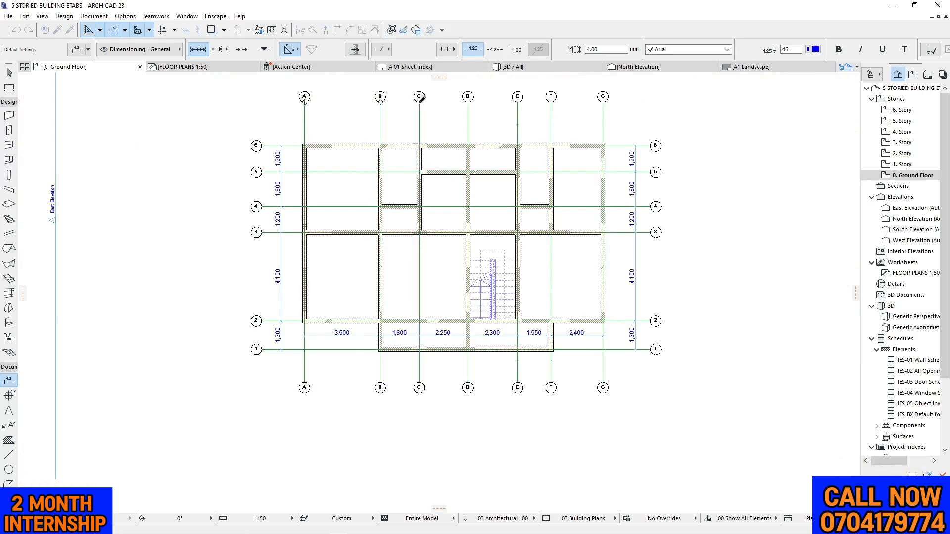
left_click(467, 101)
left_click(517, 101)
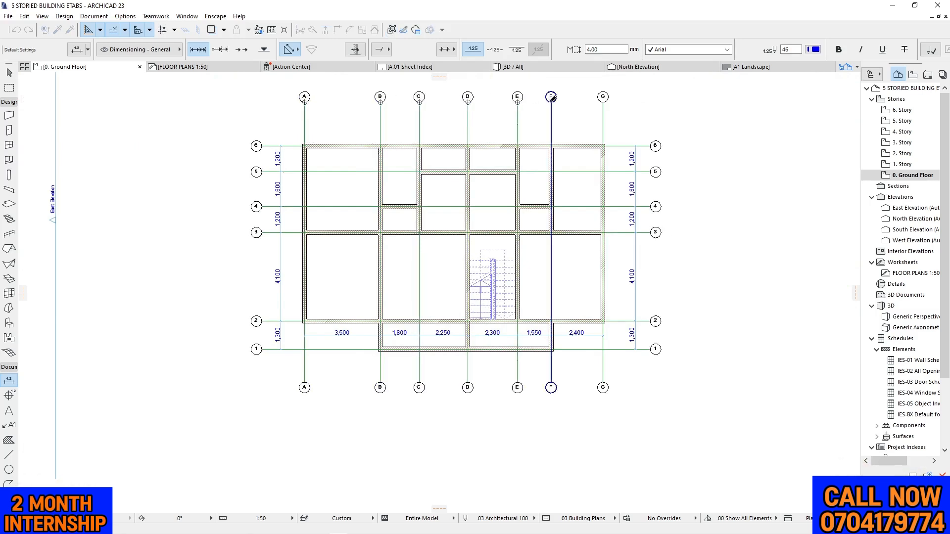
left_click(550, 100)
left_click(602, 100)
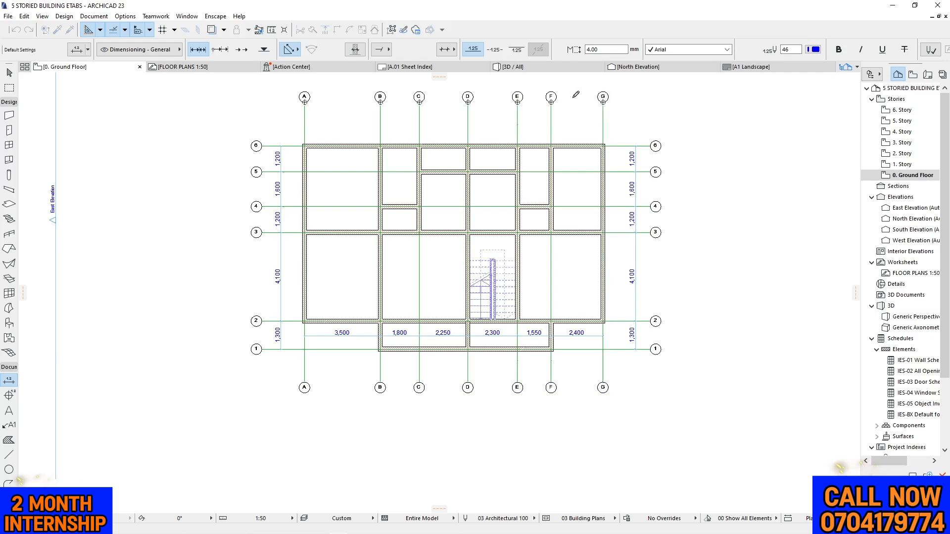
right_click(573, 99)
left_click(592, 161)
left_click(495, 127)
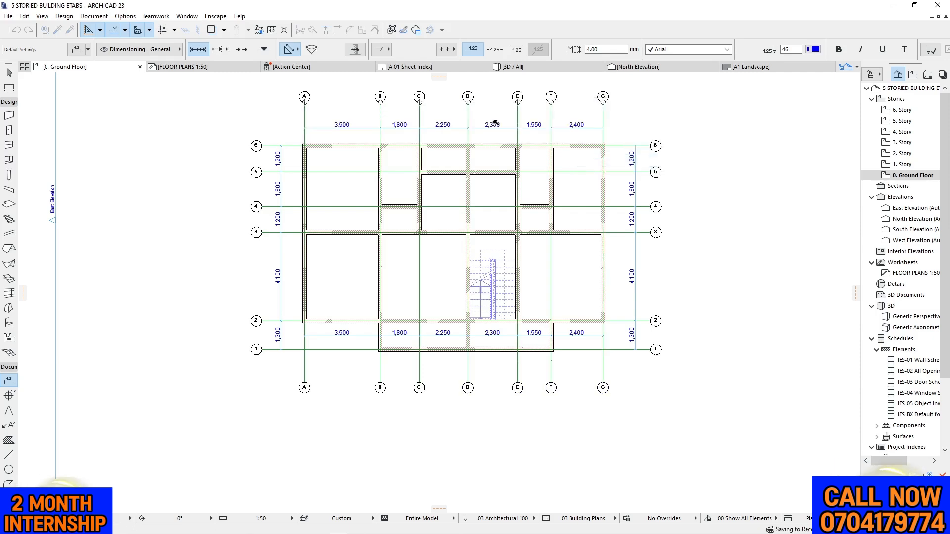
scroll(201, 151, "up", 2)
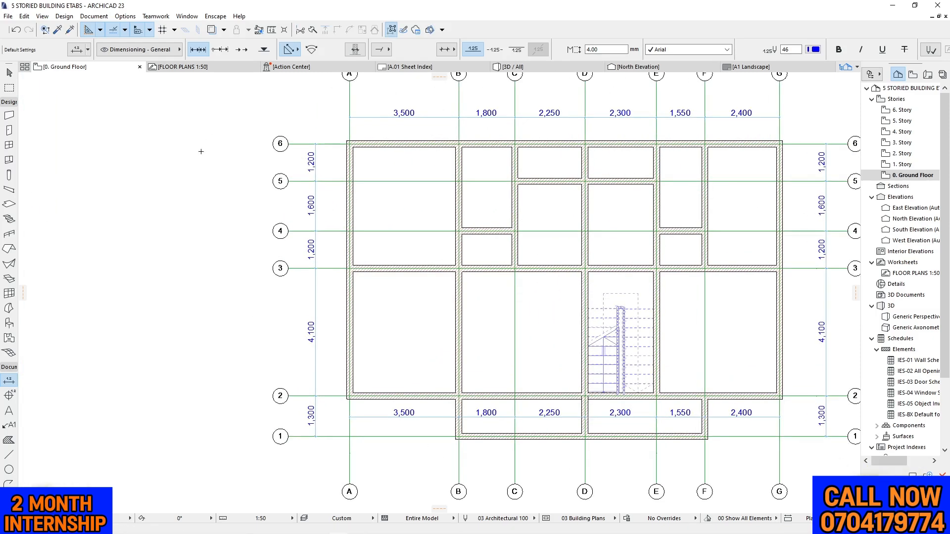
key("Escape")
Move the vertical grid-spacing dimension chain beside grid line A closer to the building's outer wall
scroll(241, 111, "down", 1)
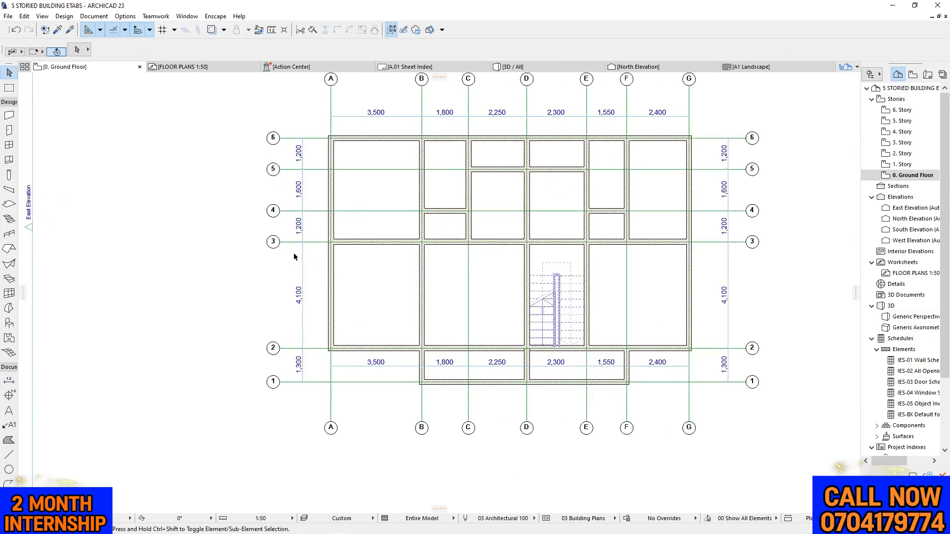
left_click(302, 258)
left_click(303, 256)
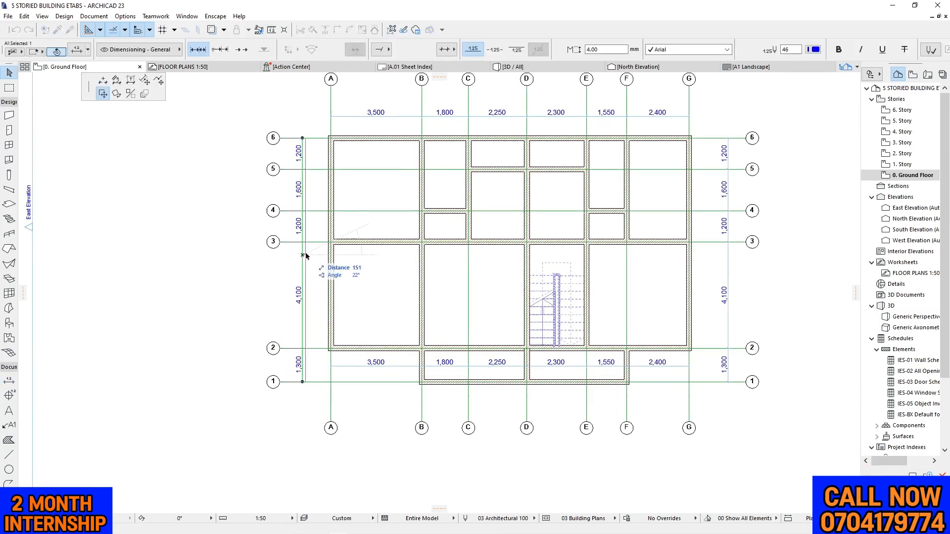
left_click(315, 258)
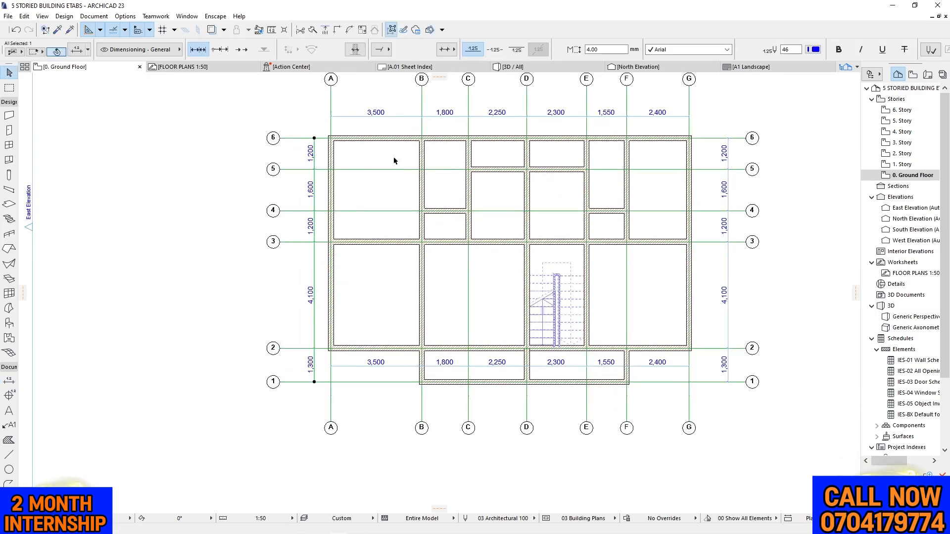
scroll(352, 152, "down", 2)
scroll(404, 149, "up", 2)
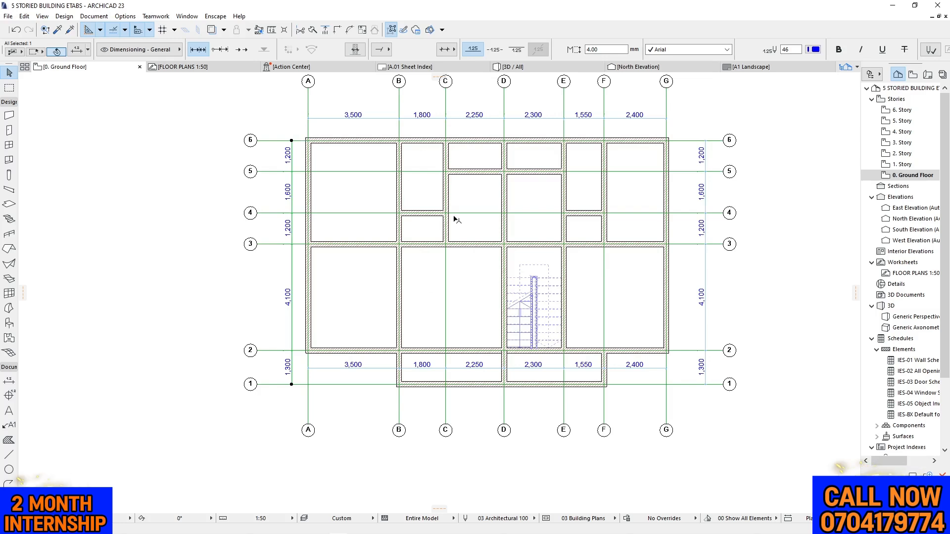
left_click(428, 215)
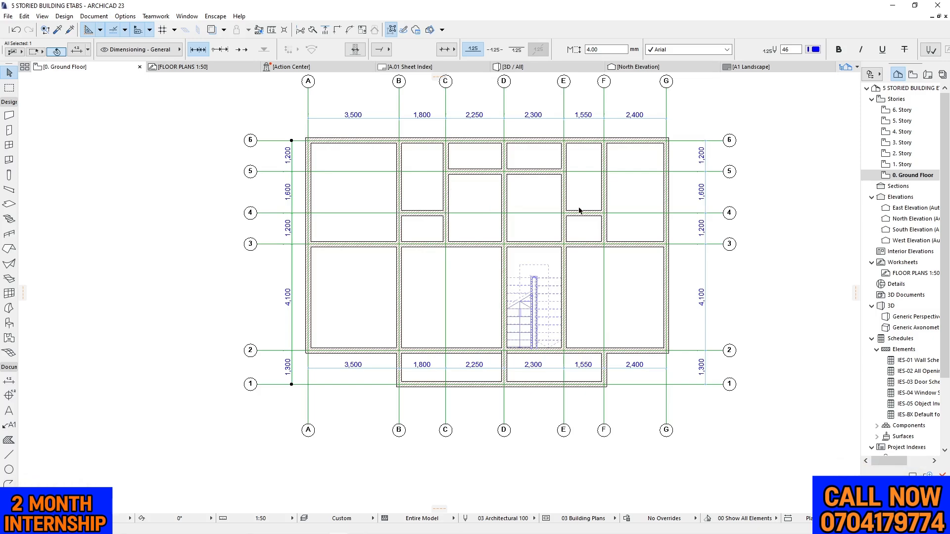
scroll(320, 198, "down", 3)
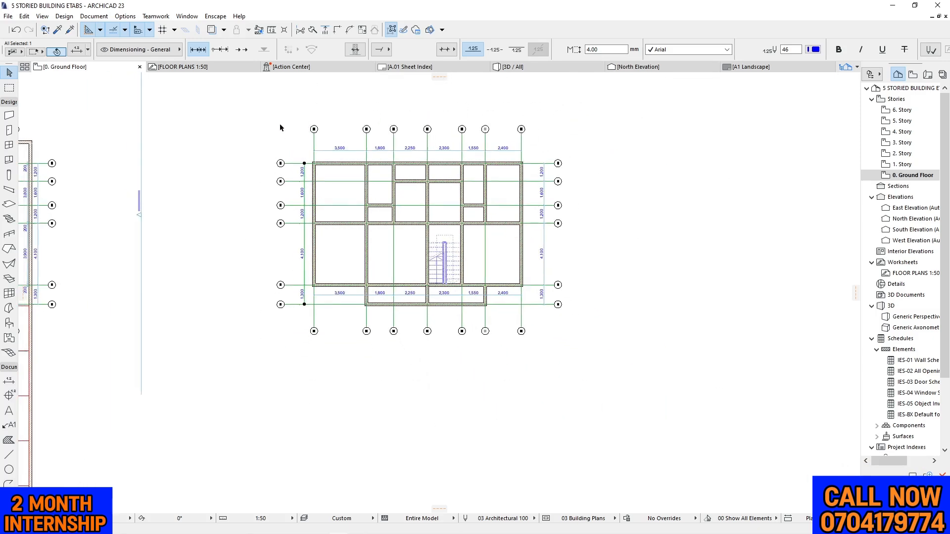
left_click(290, 135)
left_click_drag(240, 104, 609, 369)
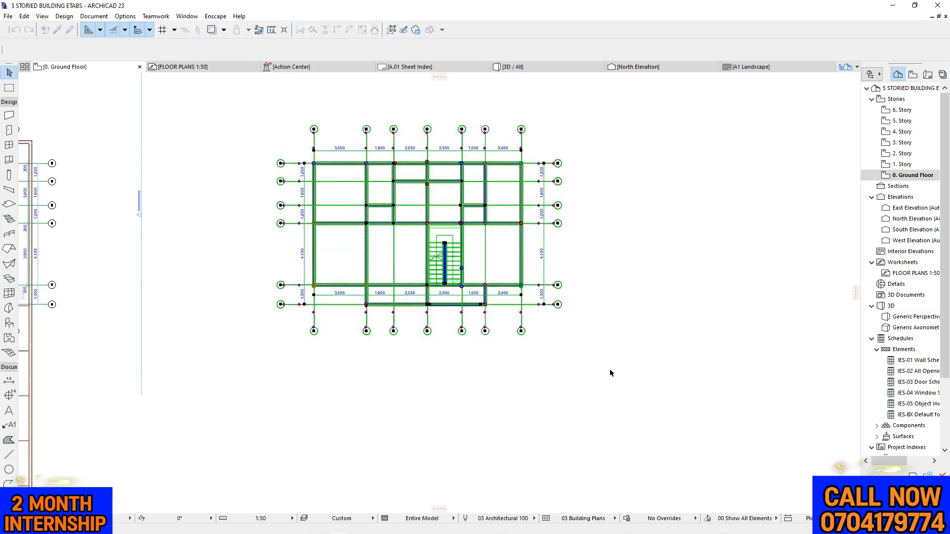
left_click(231, 138)
left_click_drag(256, 117, 681, 399)
Open the 3D view of the whole building and orbit around its front facade to examine the storeys
left_click(522, 64)
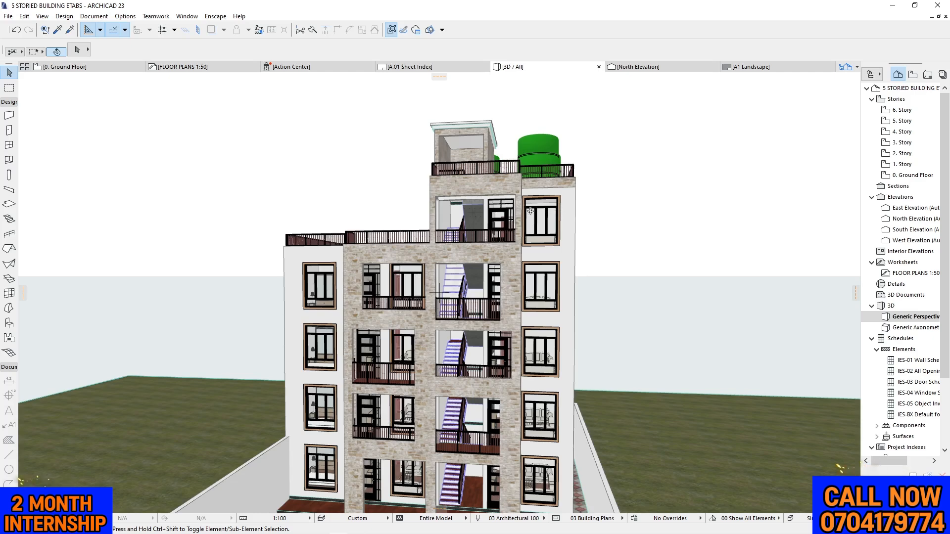
left_click_drag(487, 204, 461, 194)
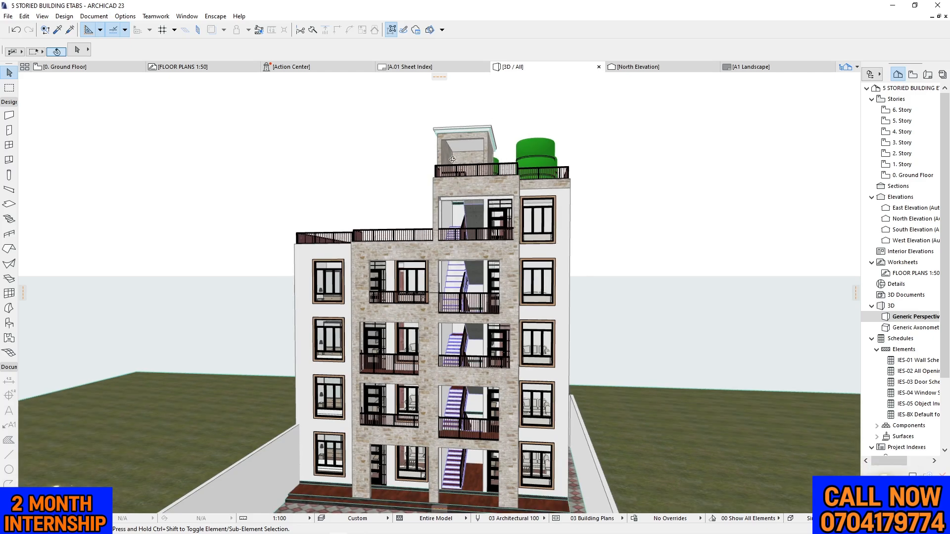
left_click_drag(534, 148, 517, 218)
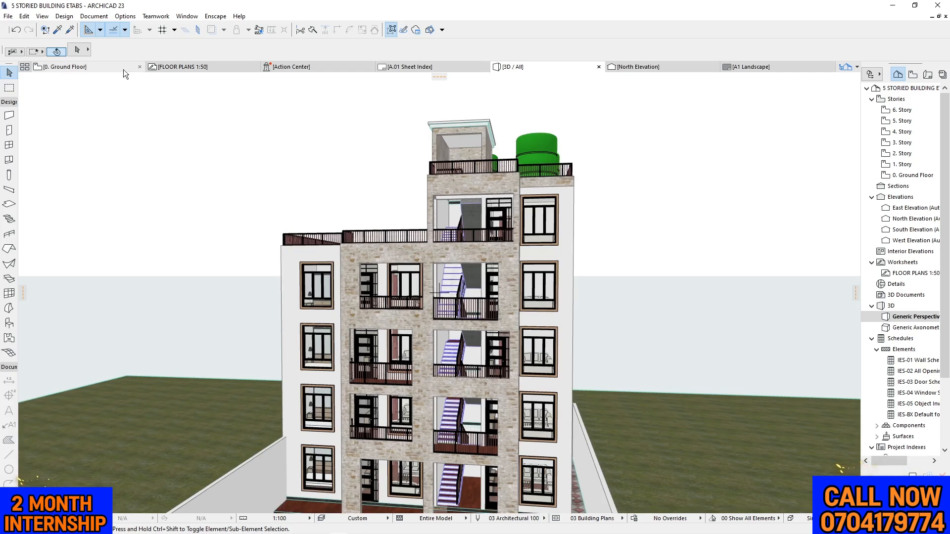
Return to the ground floor plan and compare the structural copy with the original furnished plan, including the stair bay
left_click(87, 67)
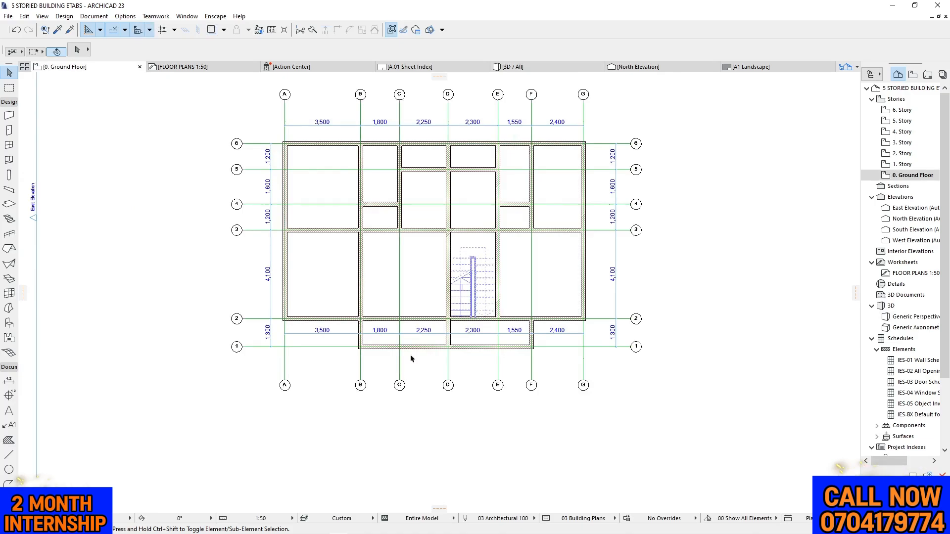
scroll(669, 292, "down", 3)
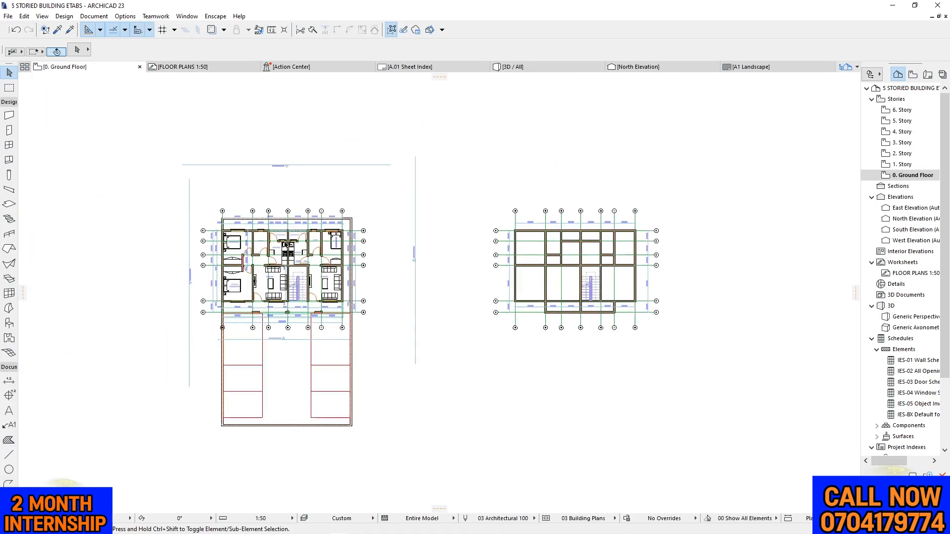
scroll(289, 206, "up", 3)
scroll(99, 218, "down", 3)
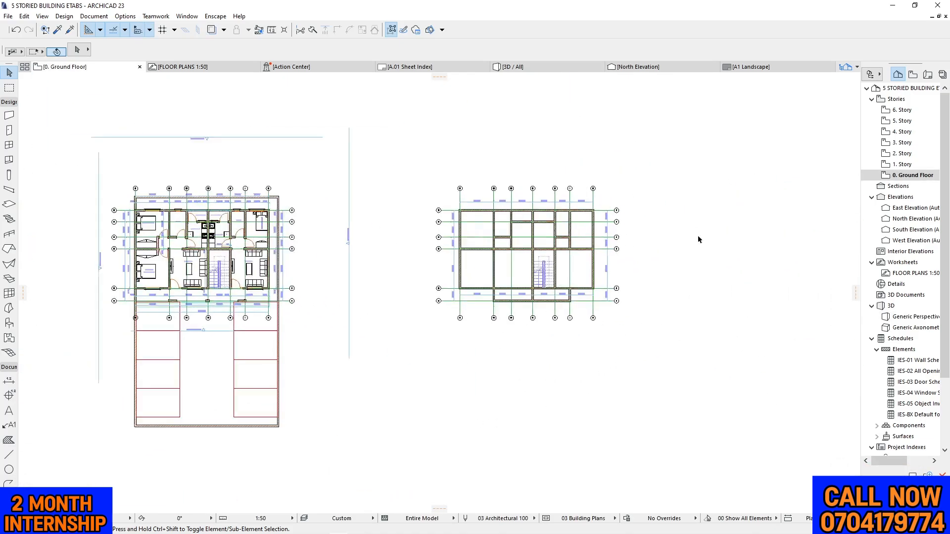
scroll(655, 237, "up", 3)
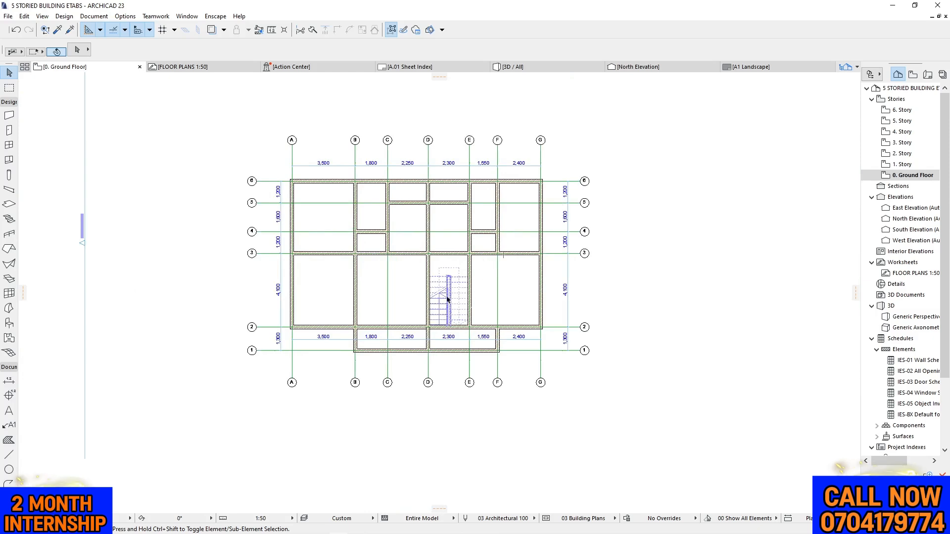
scroll(335, 303, "up", 1)
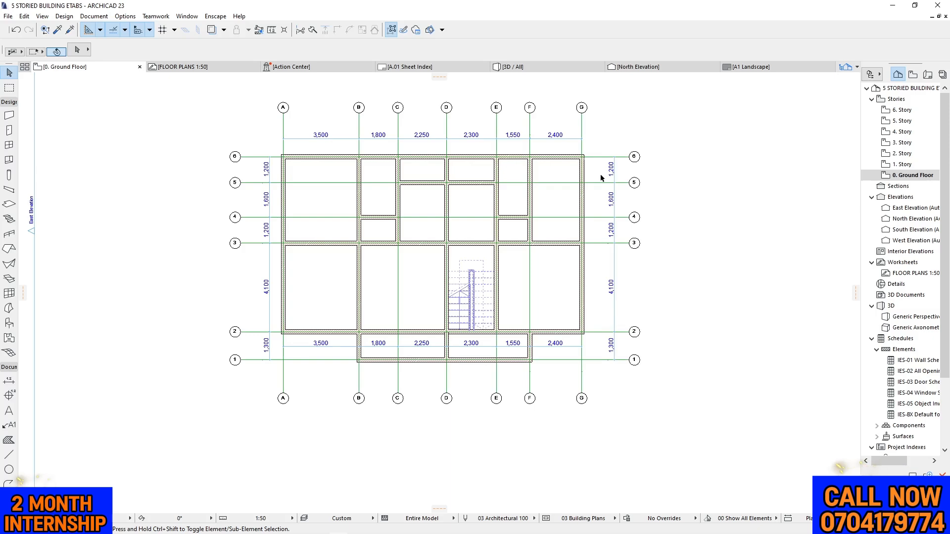
mouse_move(228, 96)
left_mouse_down()
mouse_move(281, 102)
mouse_move(583, 372)
mouse_move(706, 448)
mouse_move(259, 173)
mouse_move(126, 105)
mouse_move(138, 98)
left_mouse_up()
left_click(694, 419)
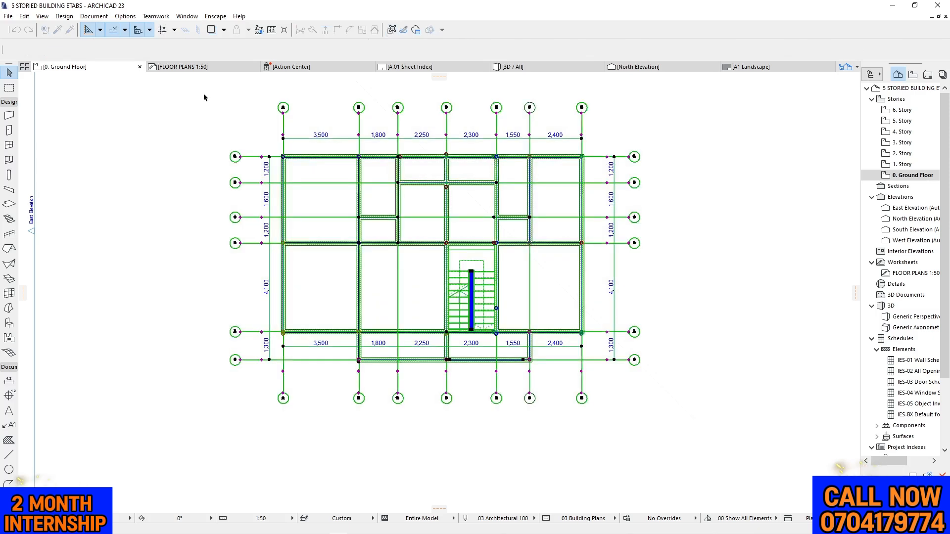
left_click(203, 94)
mouse_move(212, 111)
left_mouse_down()
mouse_move(547, 388)
mouse_move(644, 435)
left_mouse_up()
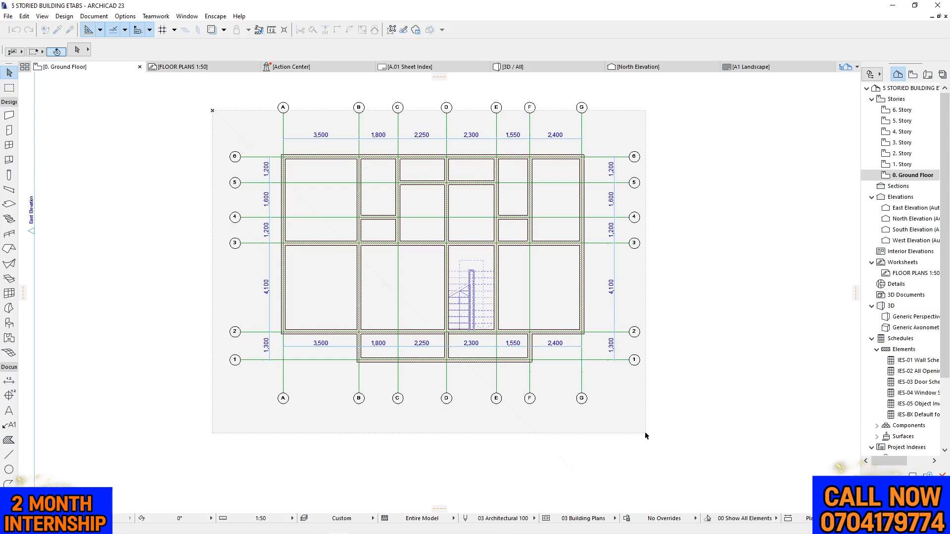
mouse_move(645, 432)
left_mouse_down()
mouse_move(637, 432)
mouse_move(855, 420)
mouse_move(712, 303)
mouse_move(678, 258)
left_mouse_up()
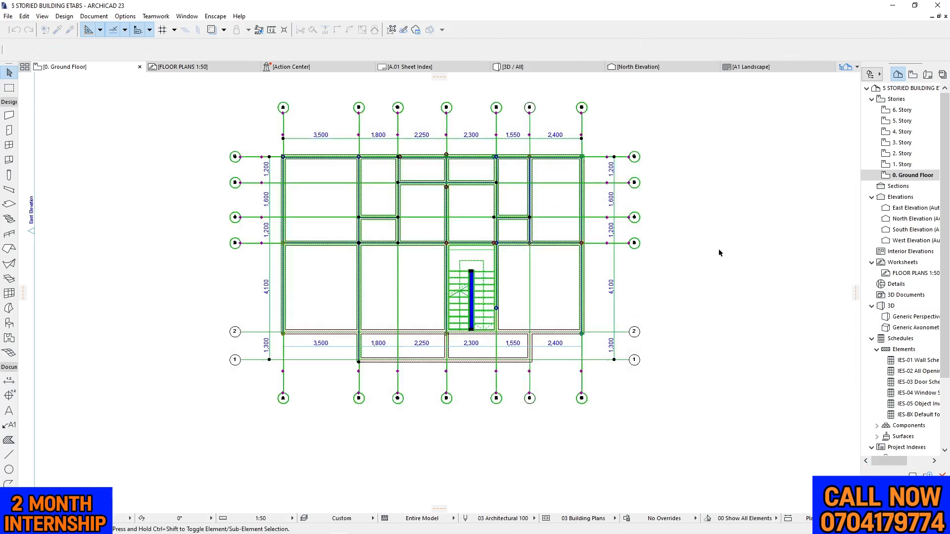
key("Escape")
Look over the structural plan's grid layout and bring up the building's 3D view again for comparison
scroll(513, 223, "up", 2)
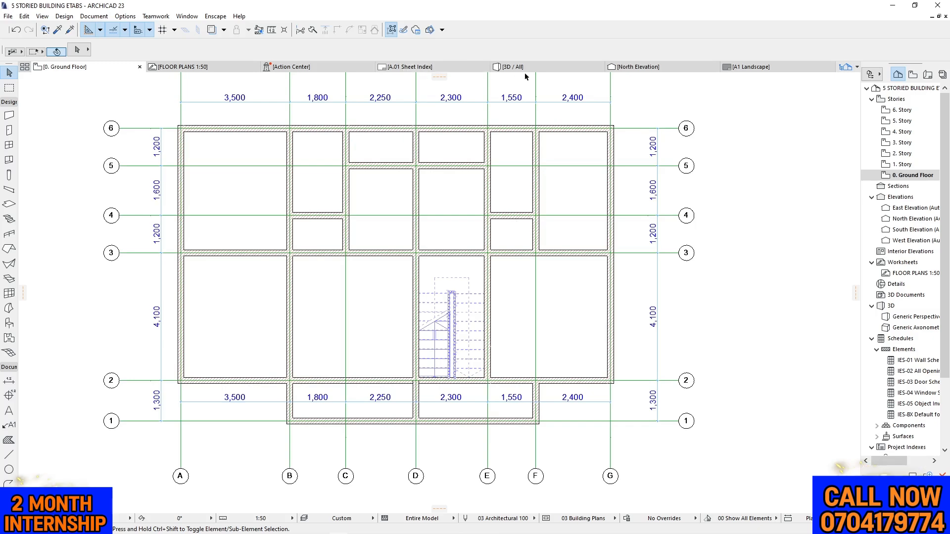
left_click(530, 64)
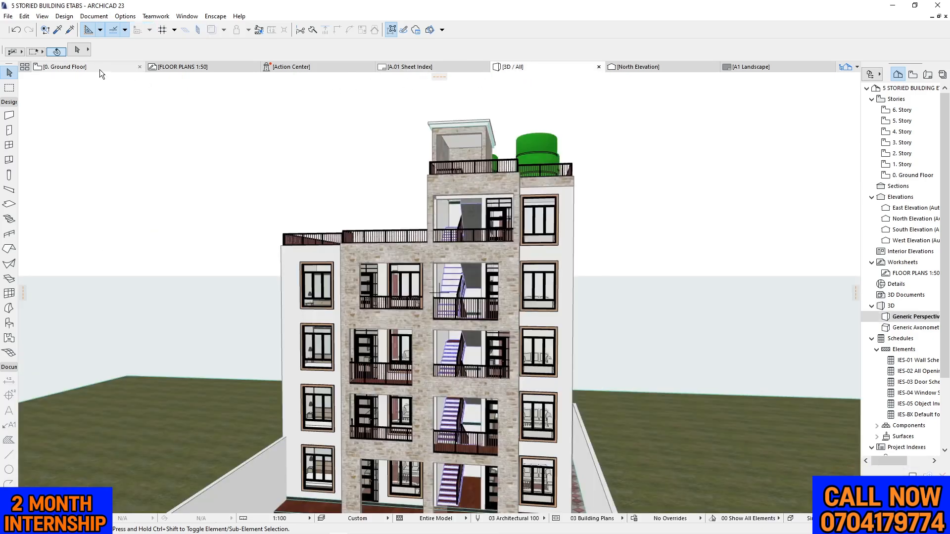